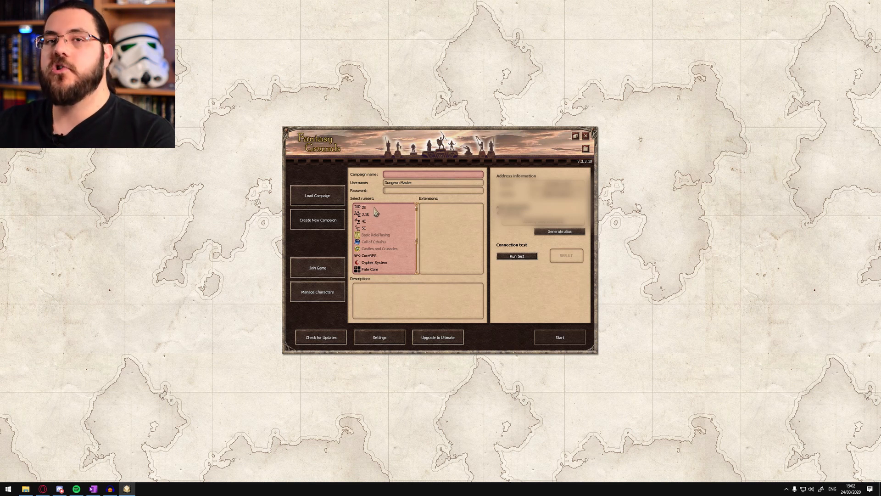
Choose the 5E ruleset with the 5E Theme - Wizards and Fantasy Language Chat extensions, and run the connection test
scroll(377, 212, "down", 3)
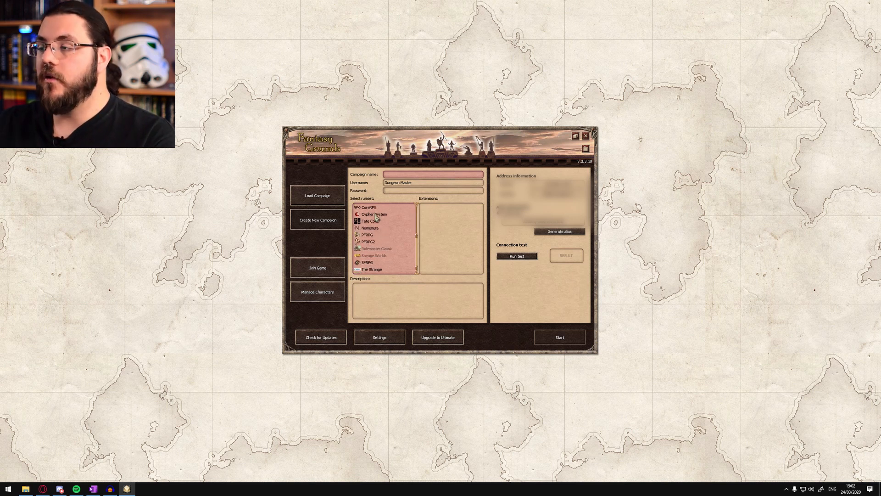
scroll(379, 243, "up", 3)
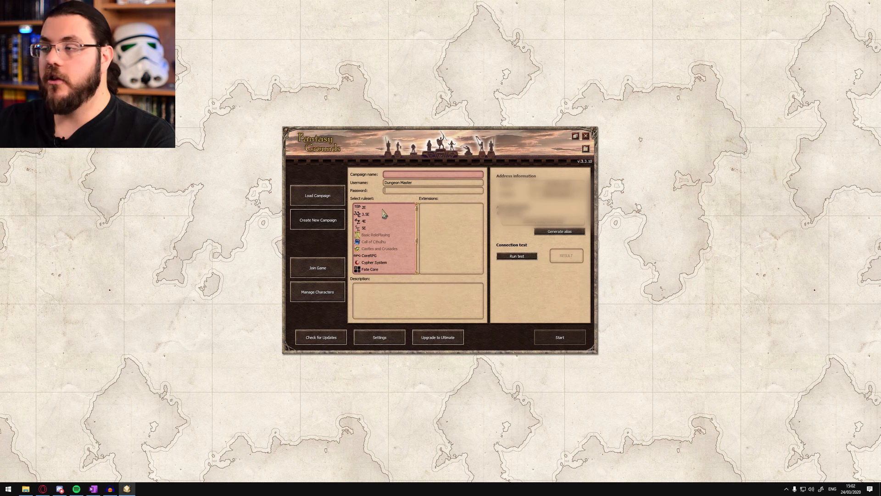
left_click(365, 229)
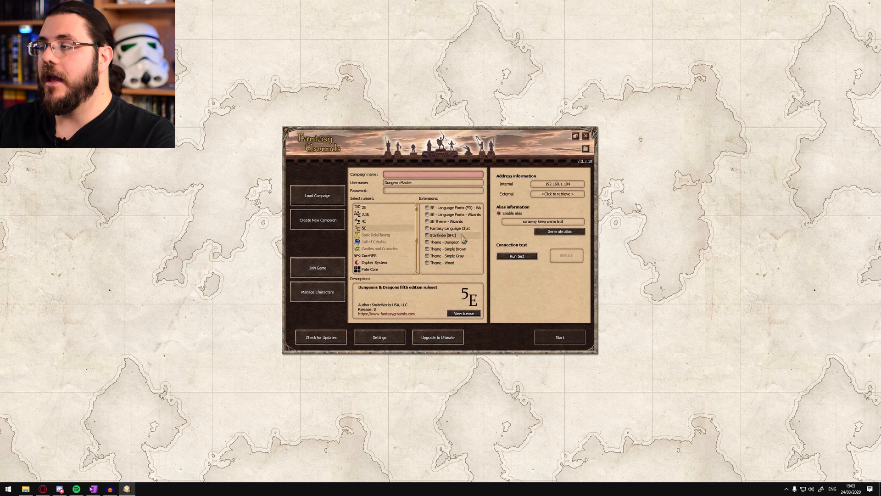
left_click(427, 221)
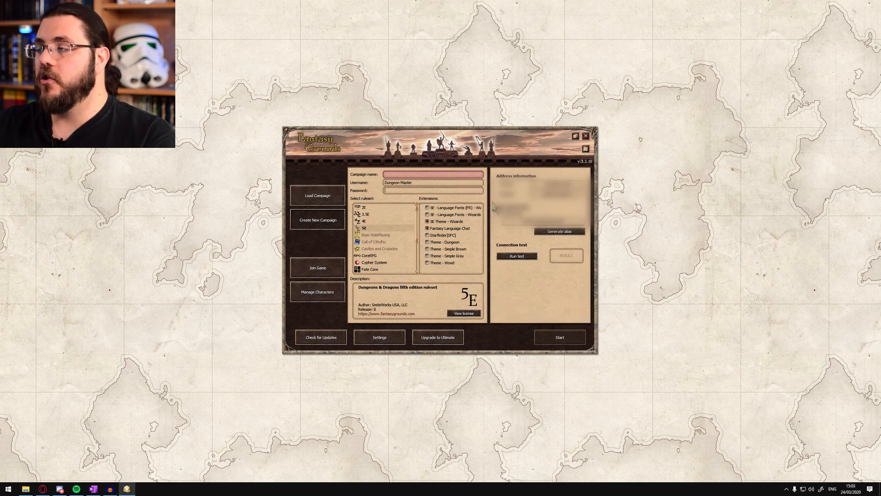
mouse_move(506, 220)
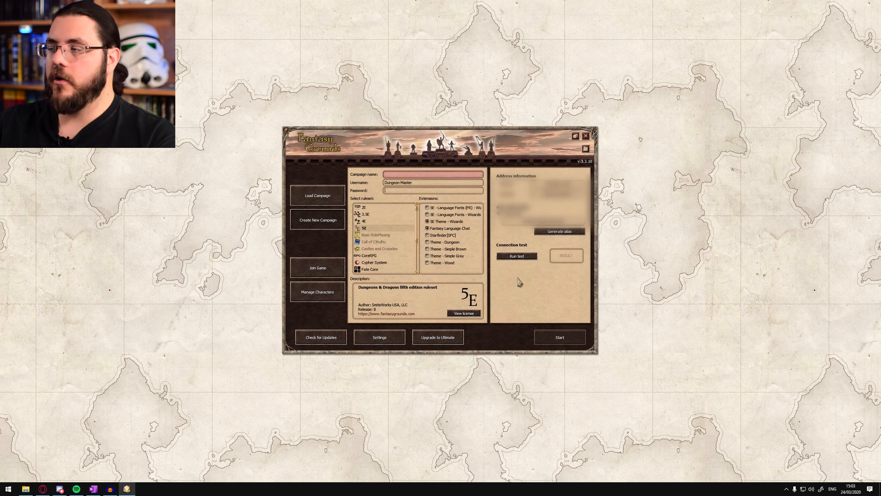
left_click(522, 259)
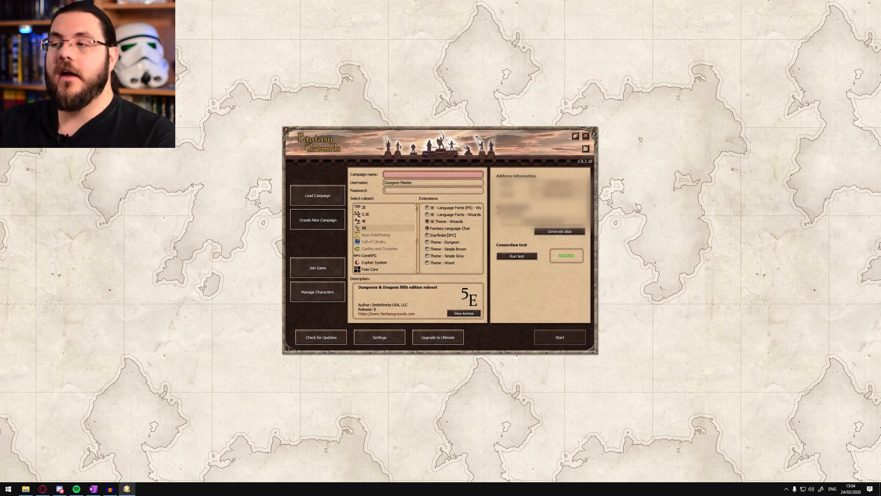
Load the existing 5th Edition campaign and dismiss its Campaign Setup window
left_click(322, 201)
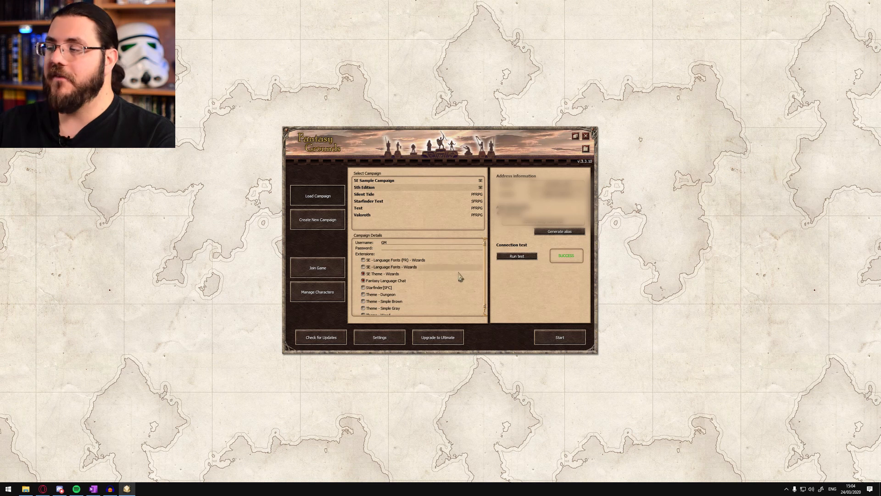
left_click(574, 339)
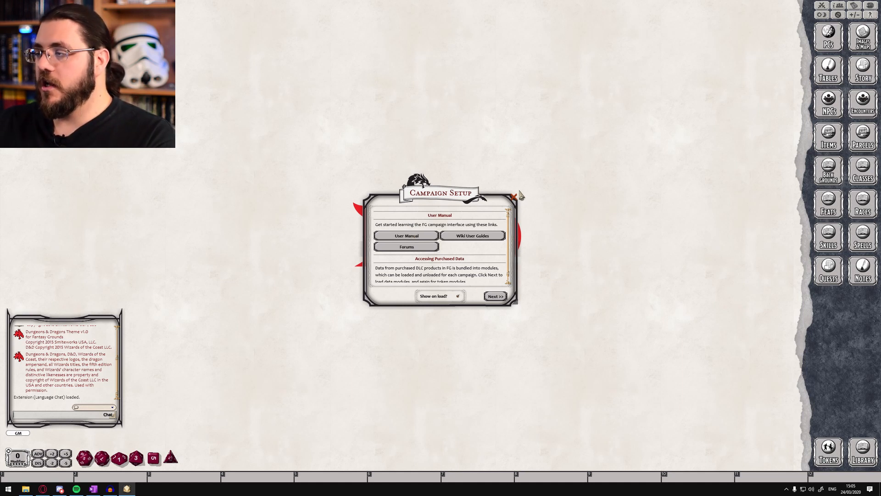
left_click(515, 198)
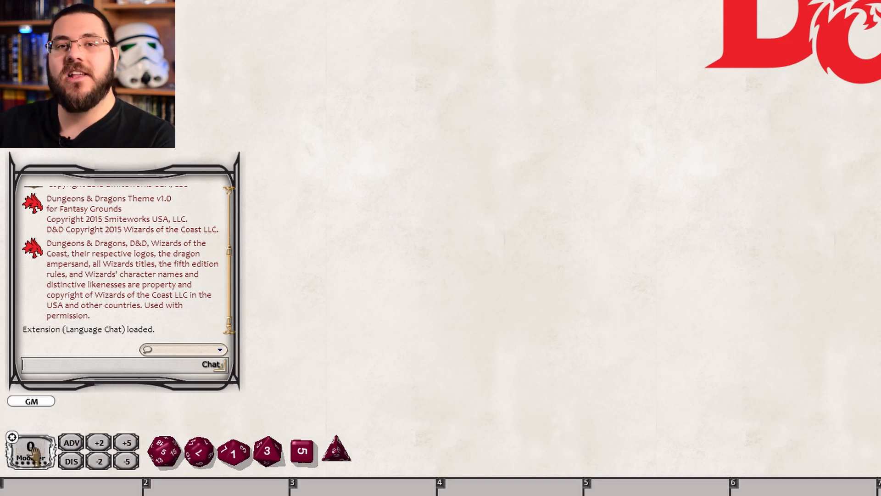
Try the advantage and disadvantage roll modifiers, and roll a d20 in the chat window
left_click(70, 448)
left_click(70, 443)
left_click(70, 459)
left_click(70, 459)
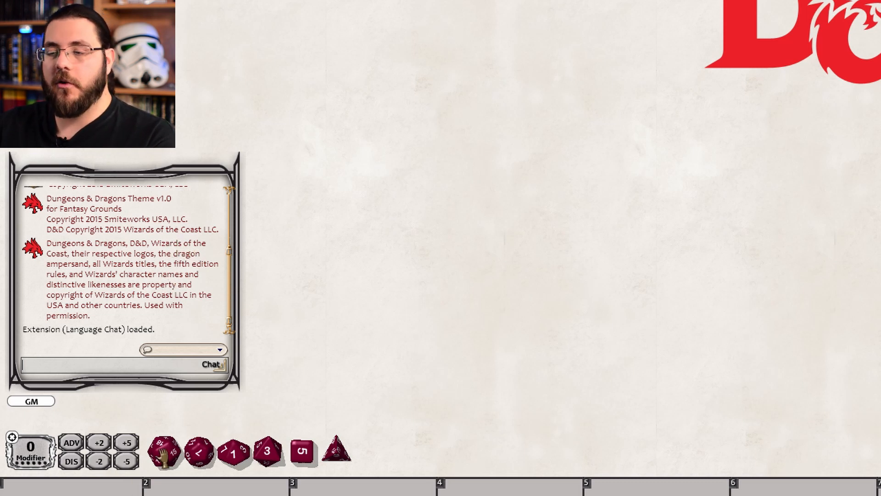
left_click_drag(163, 455, 128, 235)
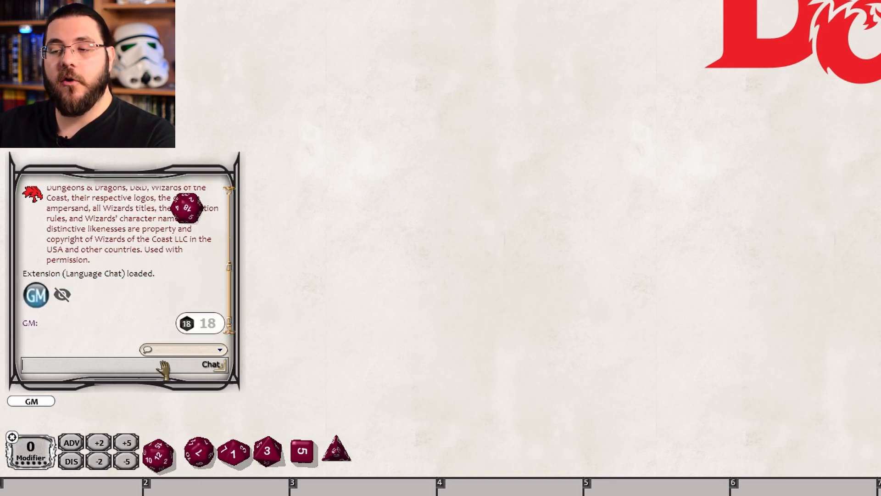
Move the d20 away onto the tabletop and arrange the dice back into their default row
left_click_drag(157, 454, 469, 10)
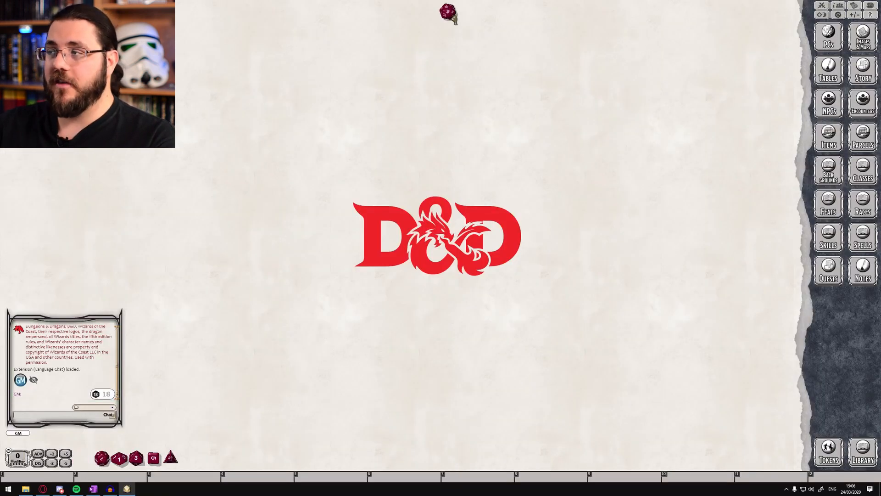
right_click(193, 458)
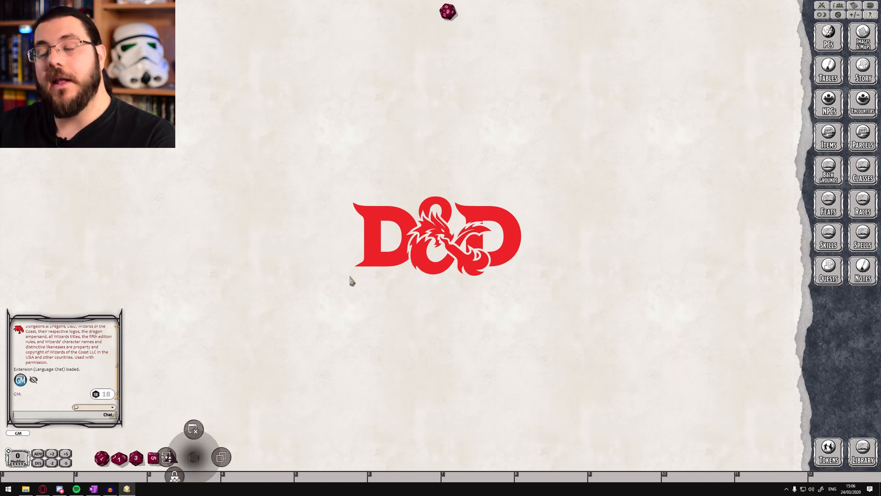
left_click(171, 458)
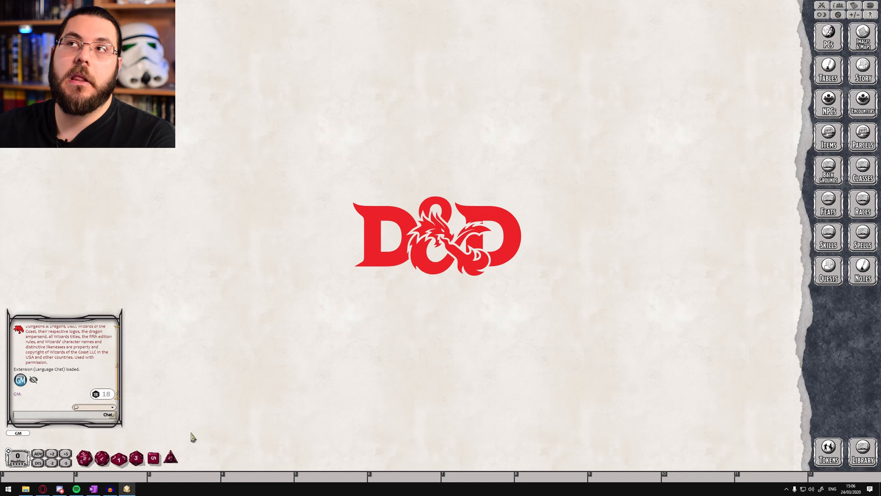
Roll two d6 together with a third die, and reroll the same dice pool from hotkey slot 3
right_click(154, 451)
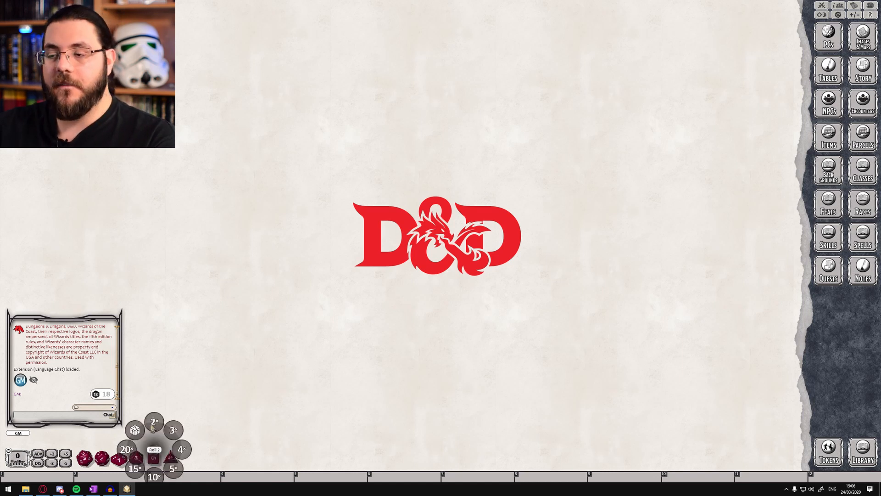
left_click(154, 427)
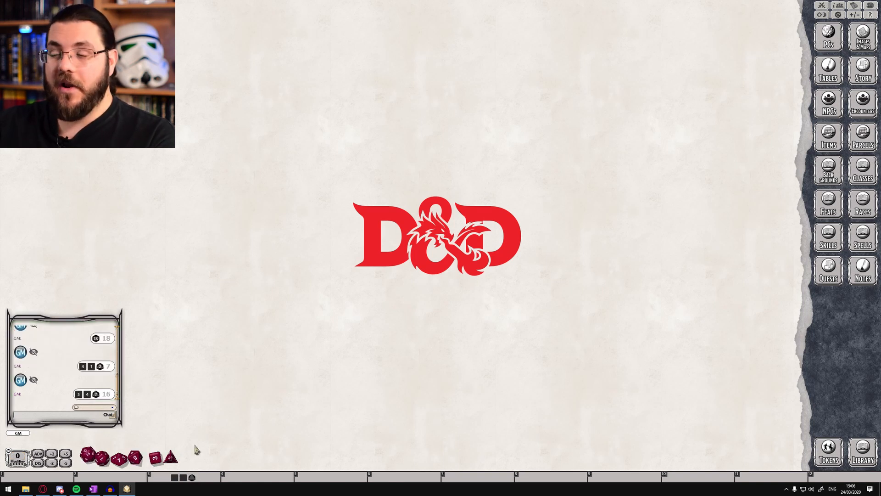
left_click(185, 478)
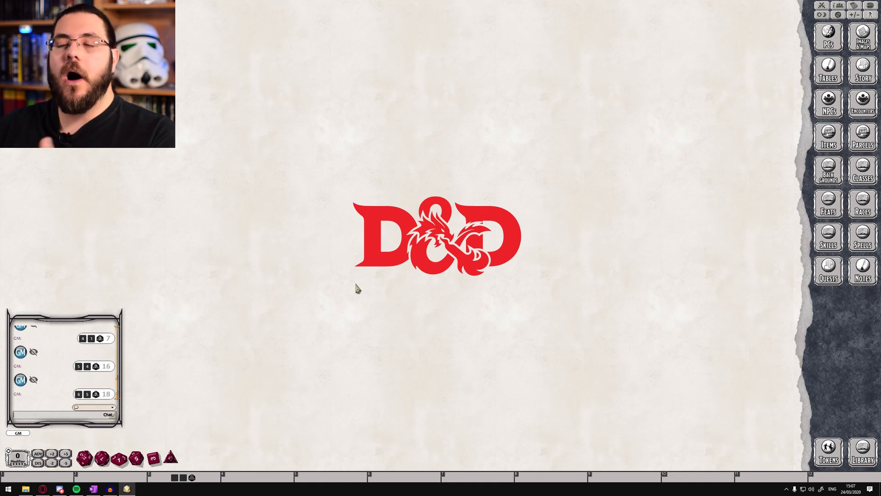
Unlock the chat window and move it slightly down and outward, to just above the dice row
right_click(66, 334)
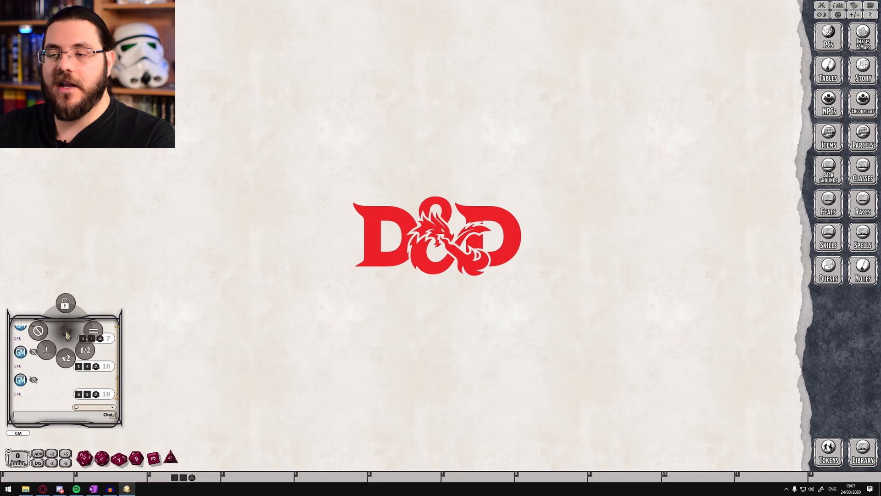
left_click(65, 304)
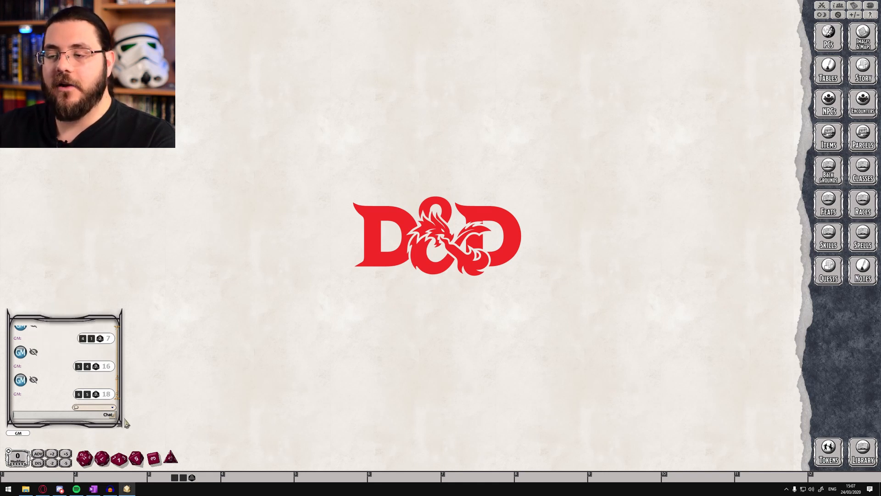
left_click_drag(123, 428, 27, 368)
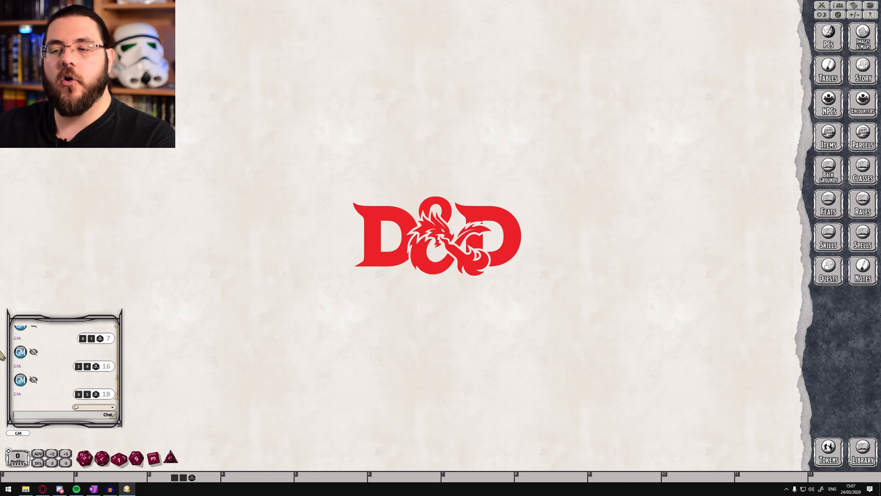
left_click_drag(85, 423, 82, 444)
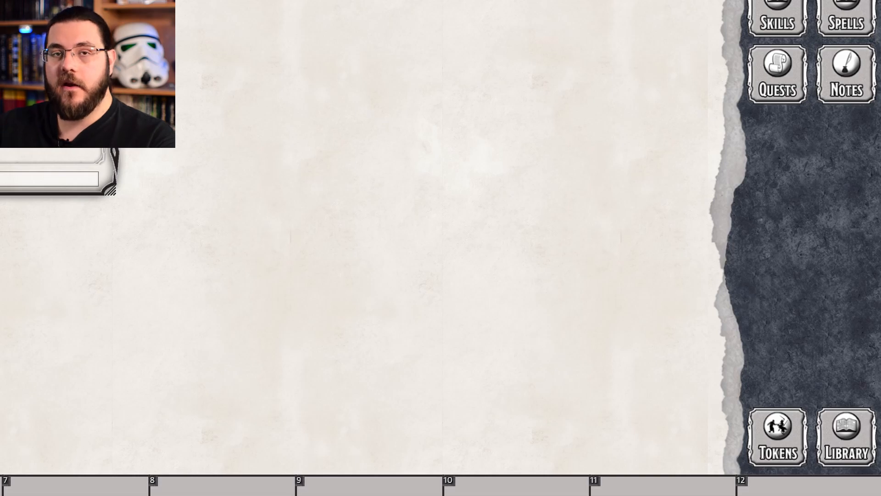
Open the Library and apply the GM and Play presets to the sidebar categories
left_click(846, 436)
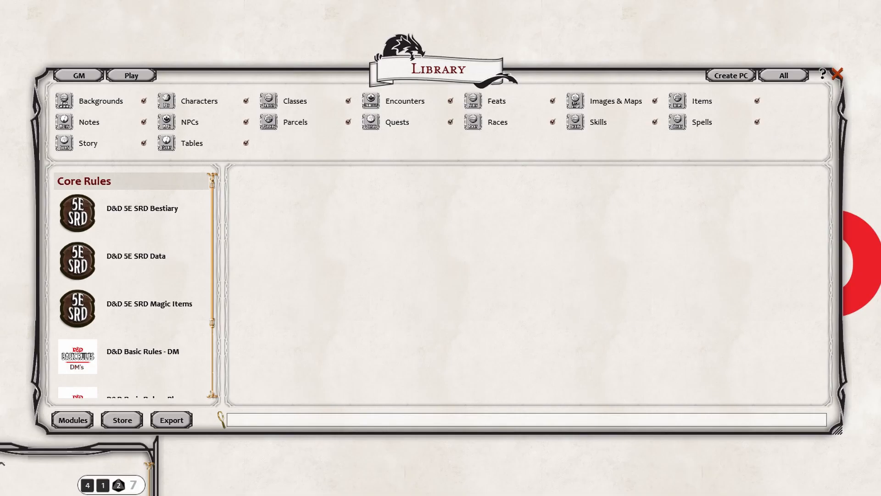
left_click(81, 77)
left_click(129, 77)
Add Backgrounds, Tables, Parcels, Classes, Encounters, Quests, Feats, Races, Skills and Spells to the sidebar
left_click(144, 101)
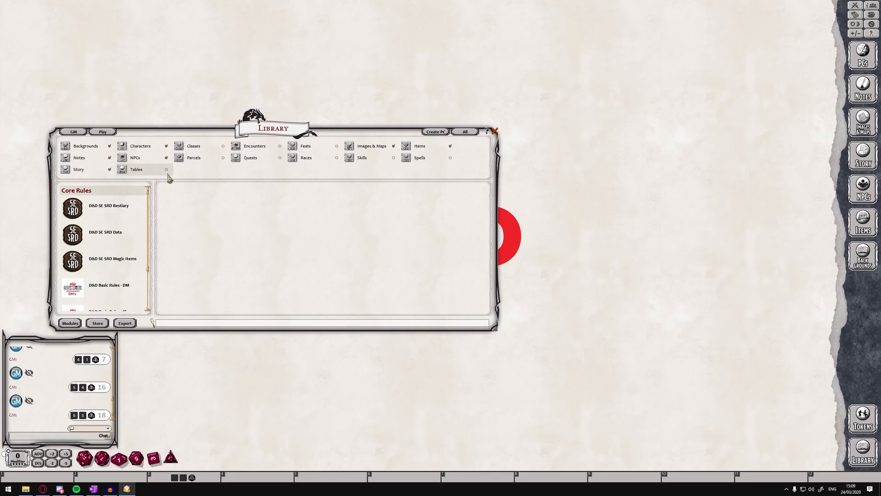
left_click(166, 170)
left_click(223, 158)
left_click(223, 146)
left_click(280, 146)
left_click(279, 157)
left_click(336, 146)
left_click(336, 157)
left_click(393, 157)
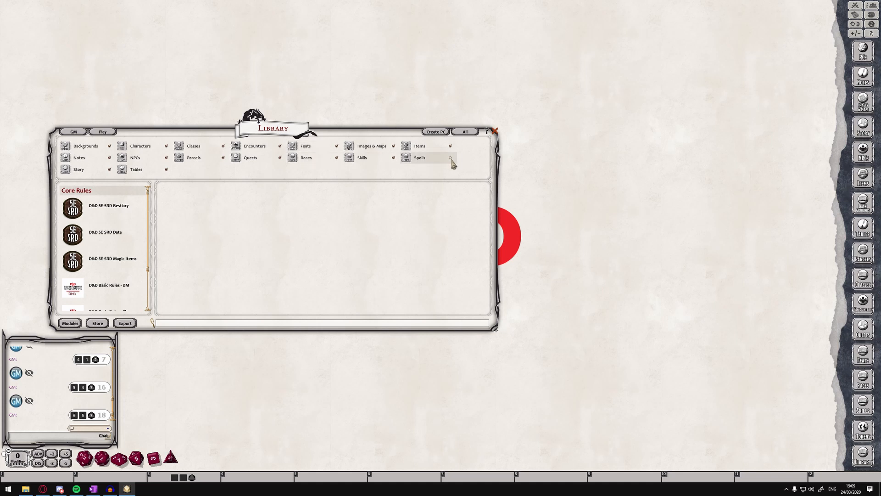
left_click(450, 158)
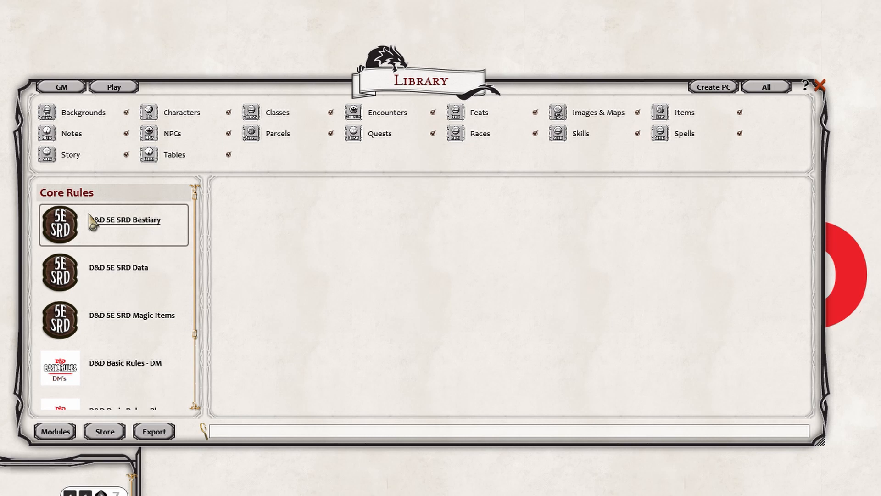
Open the Library's data module activation list and look through the available modules
left_click(55, 430)
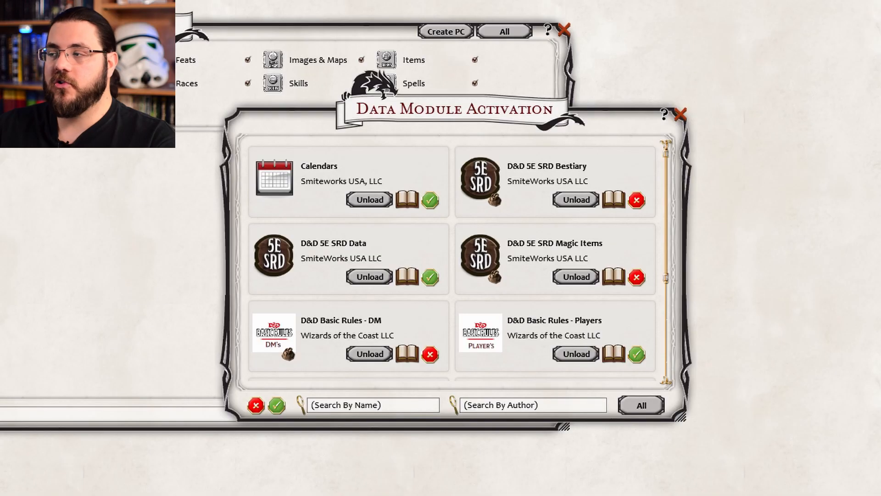
scroll(505, 231, "down", 5)
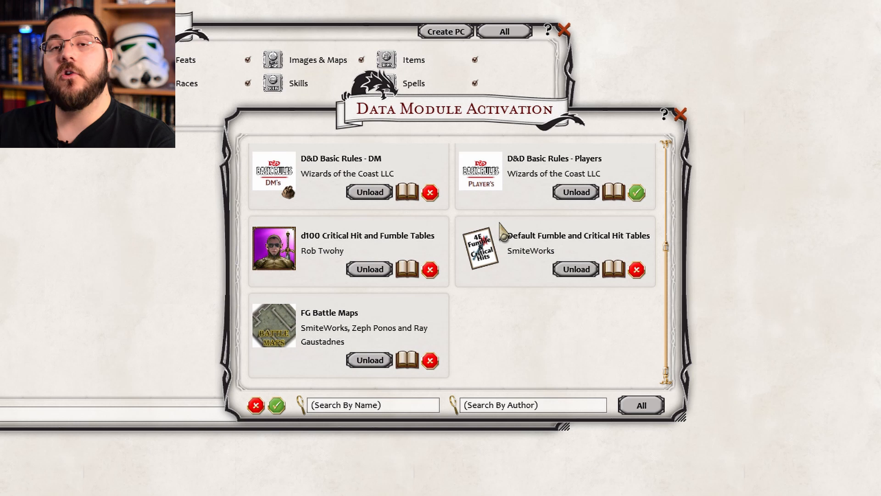
scroll(459, 262, "up", 5)
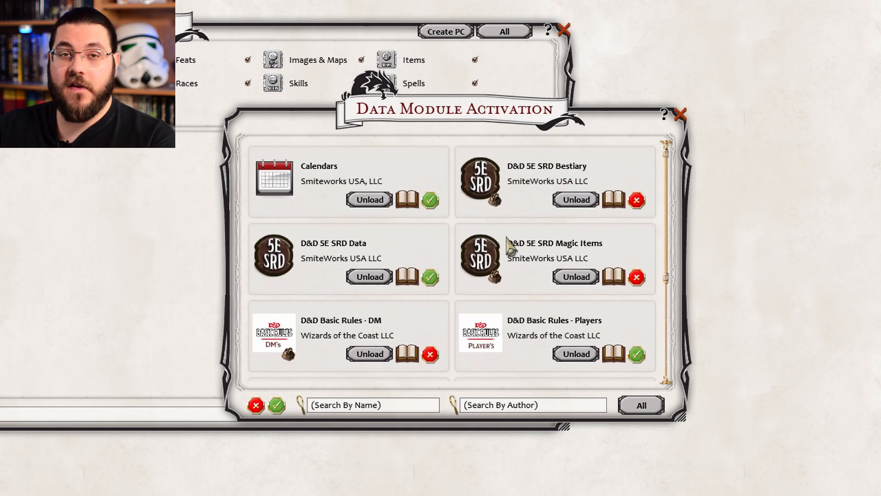
scroll(401, 248, "down", 1)
scroll(411, 238, "up", 1)
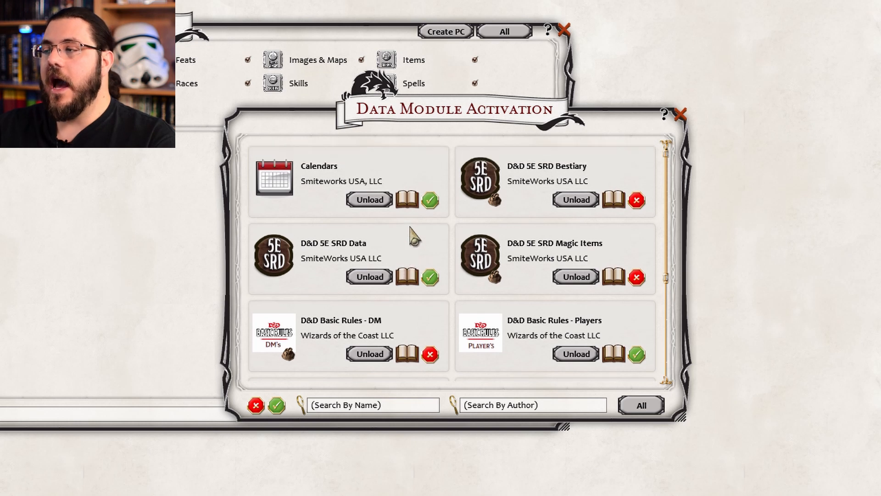
scroll(372, 193, "down", 2)
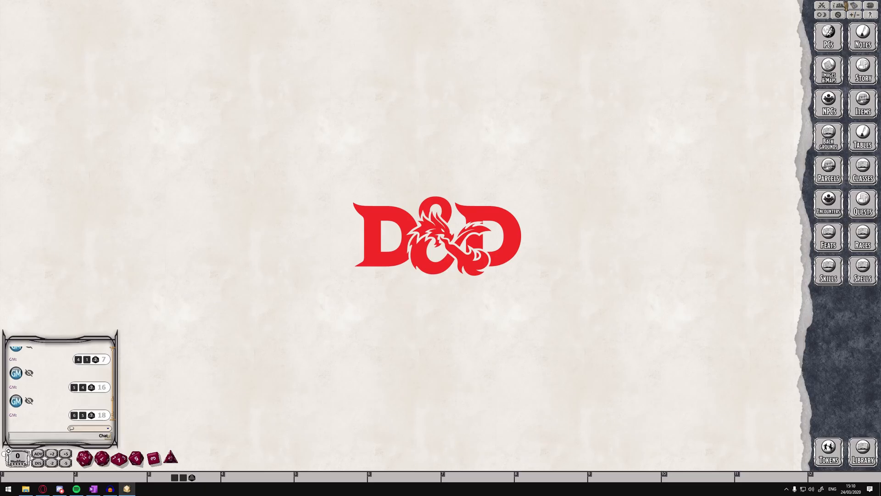
View the party sheet and close it again
left_click(846, 6)
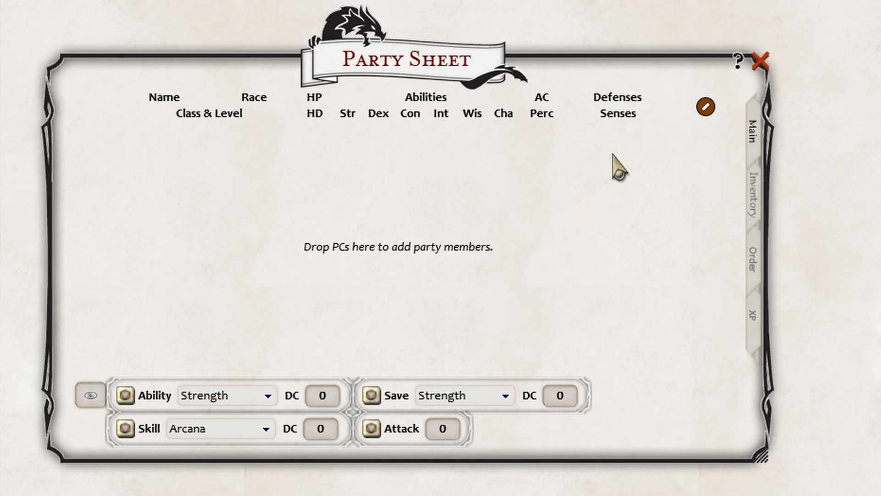
left_click(759, 62)
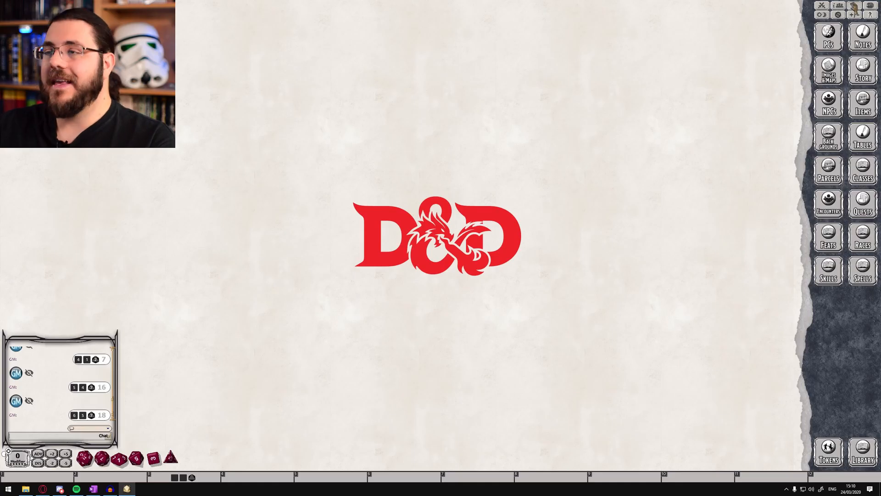
Open the campaign calendar, reset it and look through the selectable calendar types
left_click(854, 5)
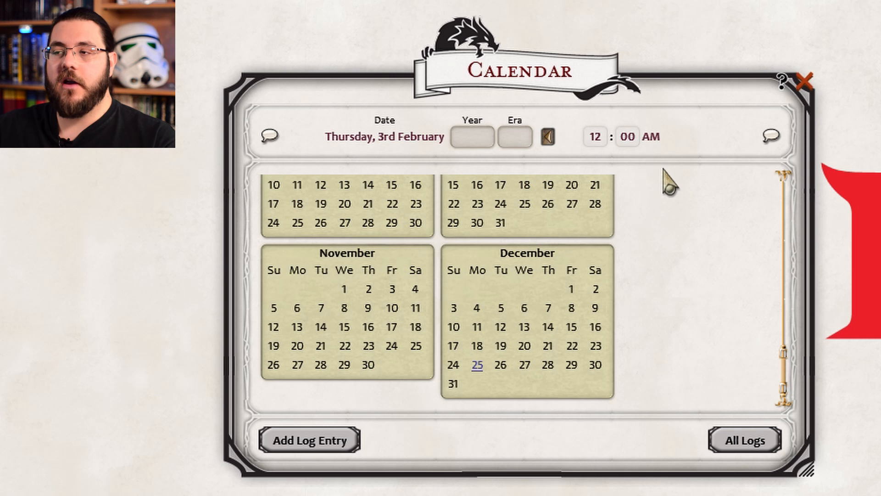
right_click(282, 234)
left_click(699, 247)
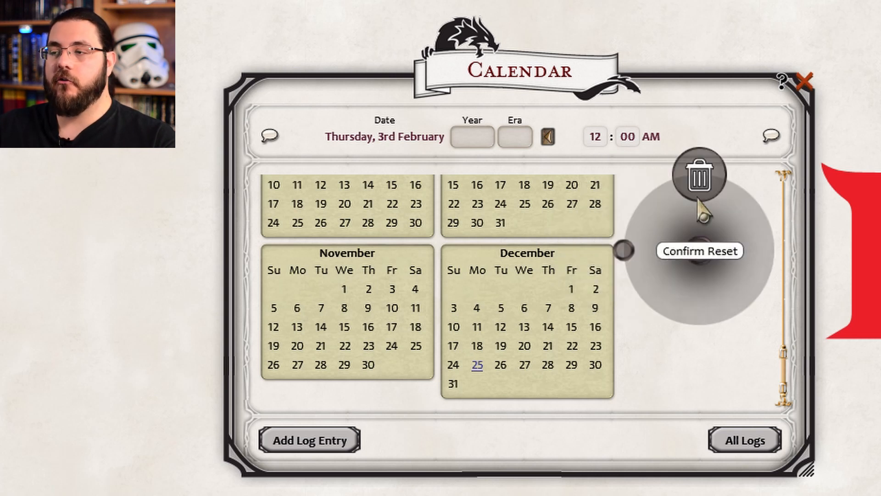
left_click(699, 174)
scroll(623, 163, "down", 3)
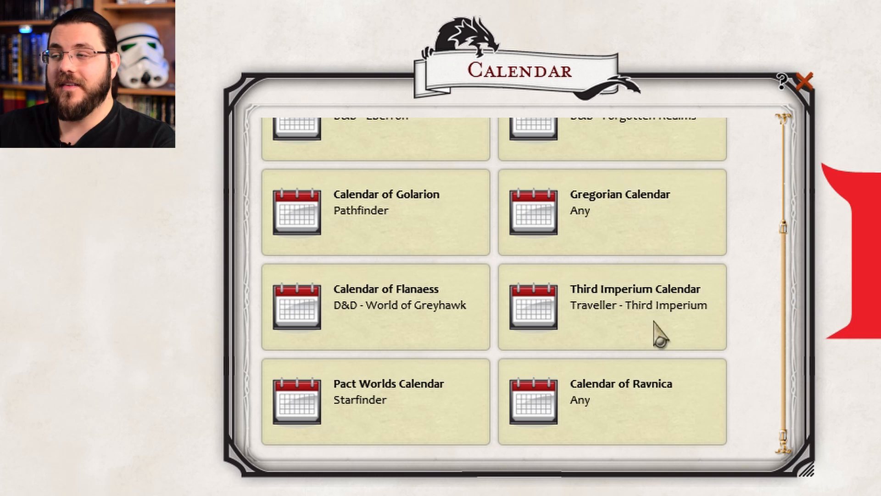
scroll(658, 332, "up", 3)
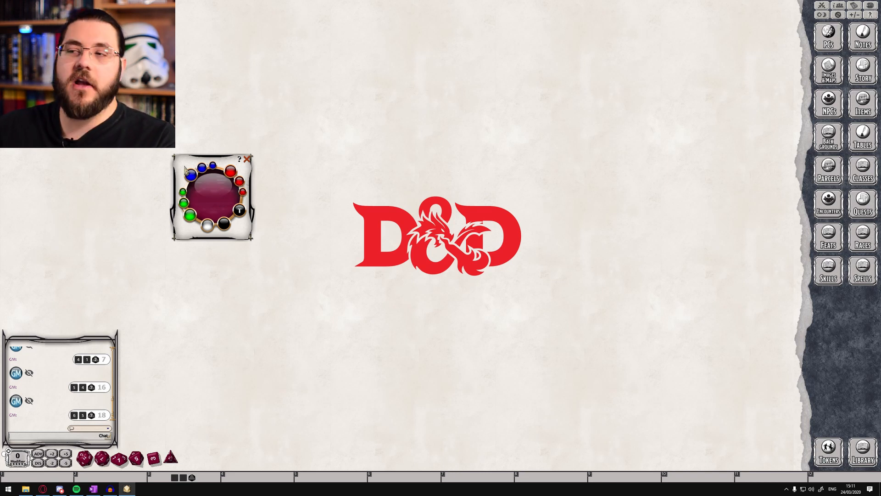
Close the dice colour window, preview the night and campfire desktop lighting, and restore daylight
left_click(247, 159)
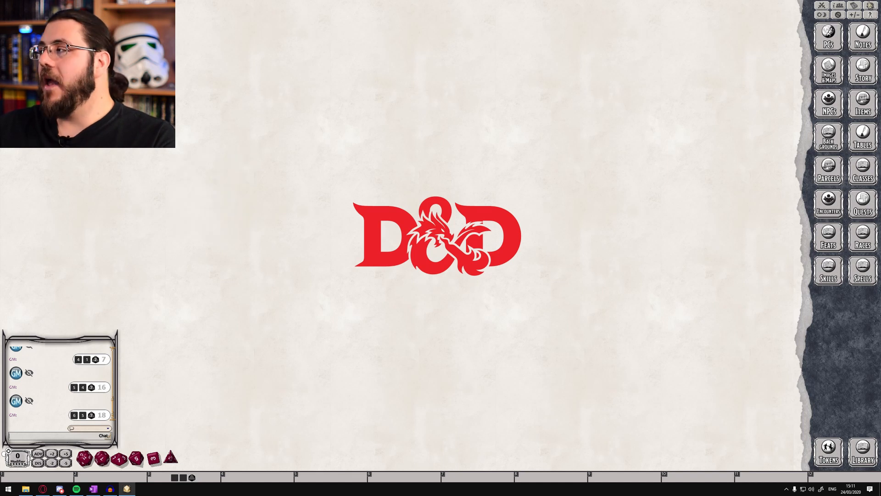
left_click(821, 15)
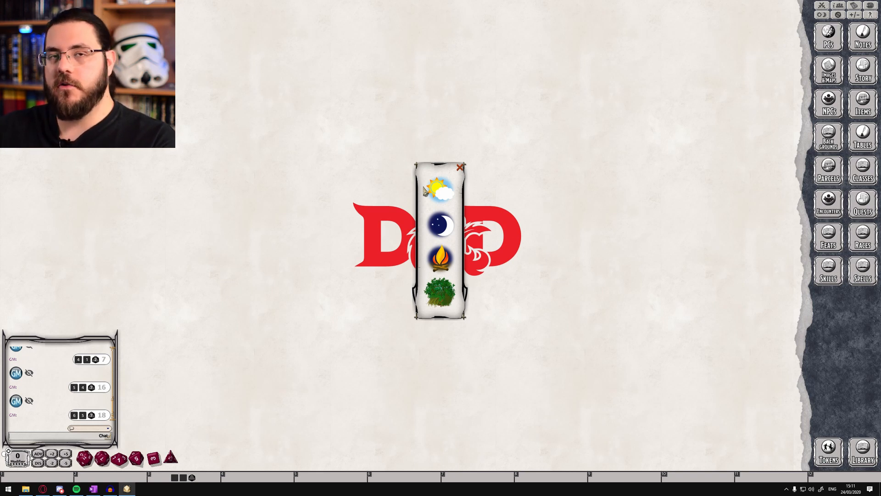
left_click(442, 228)
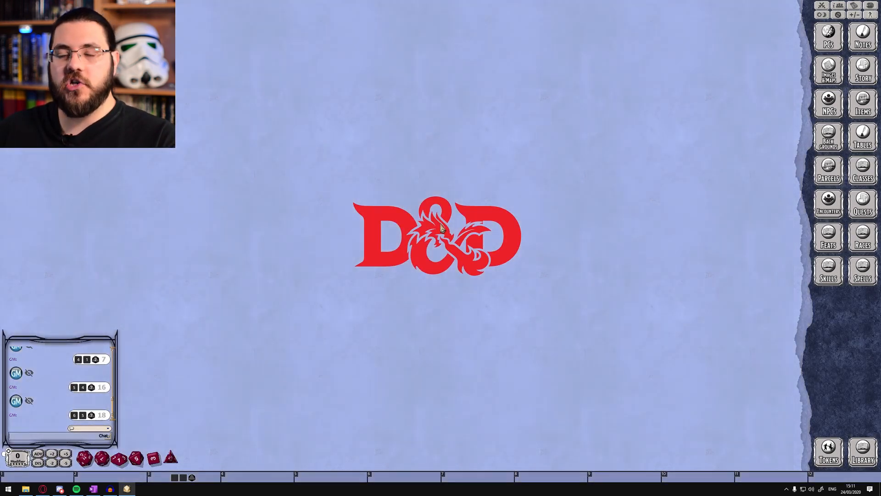
left_click(825, 16)
left_click(439, 260)
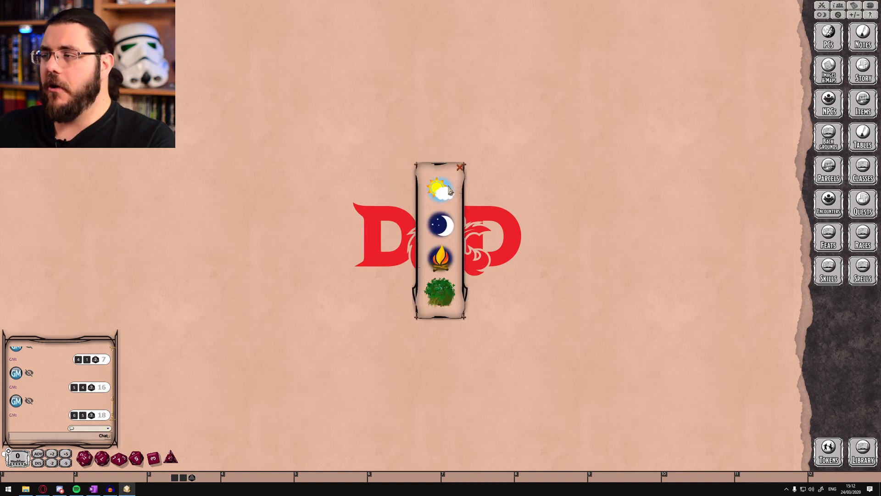
left_click(445, 189)
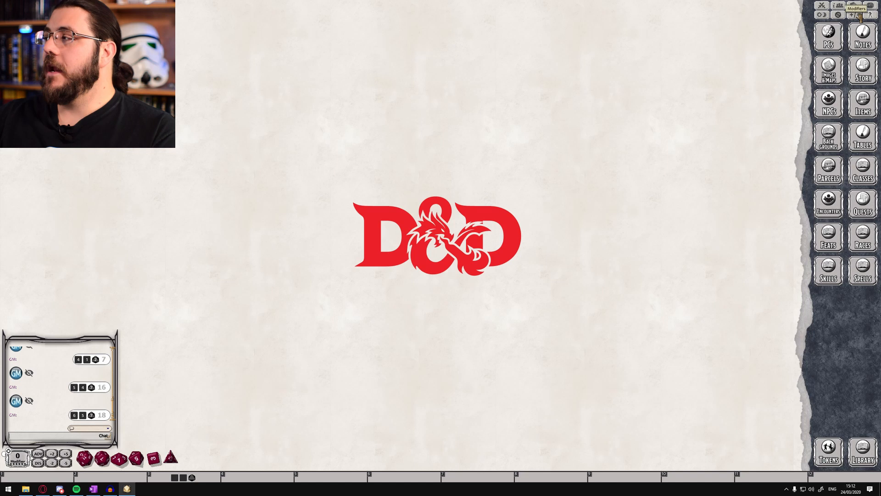
View the attack and damage modifiers, close them and open the effects window with its list of conditions
left_click(858, 15)
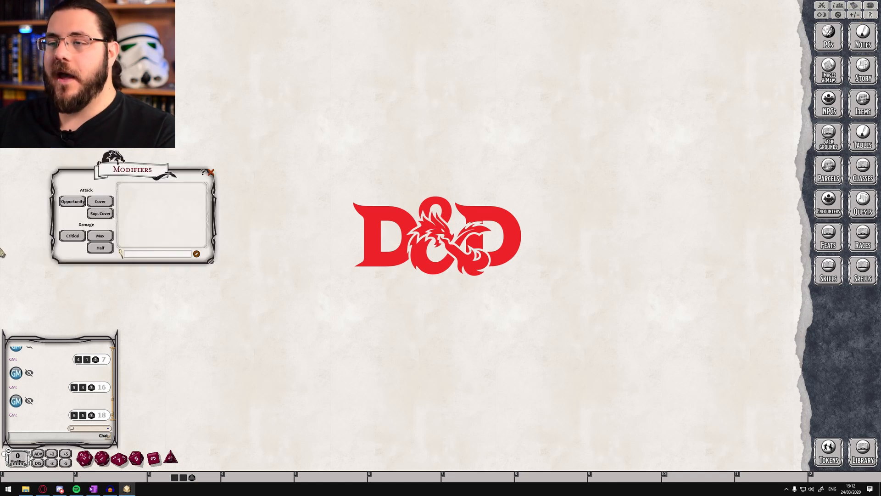
left_click_drag(132, 172, 324, 176)
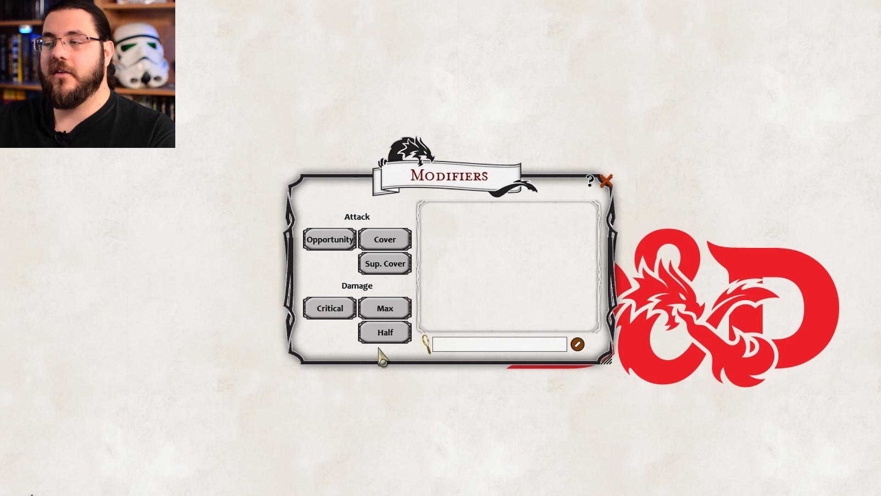
left_click(606, 181)
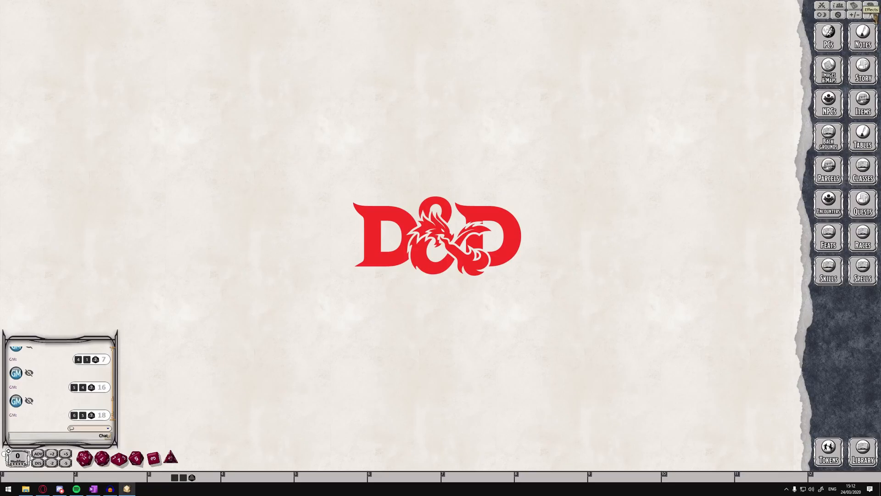
left_click(873, 15)
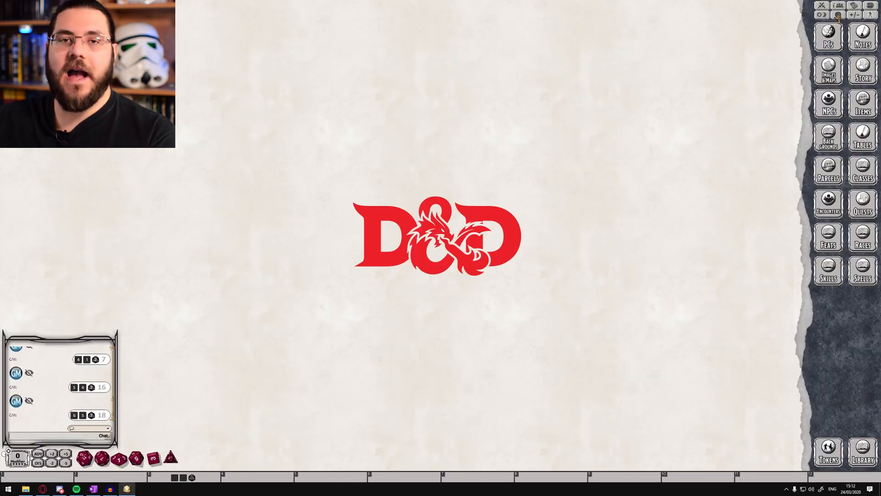
Open the campaign options and look through the client, game, combat, token and house rule settings
left_click(838, 15)
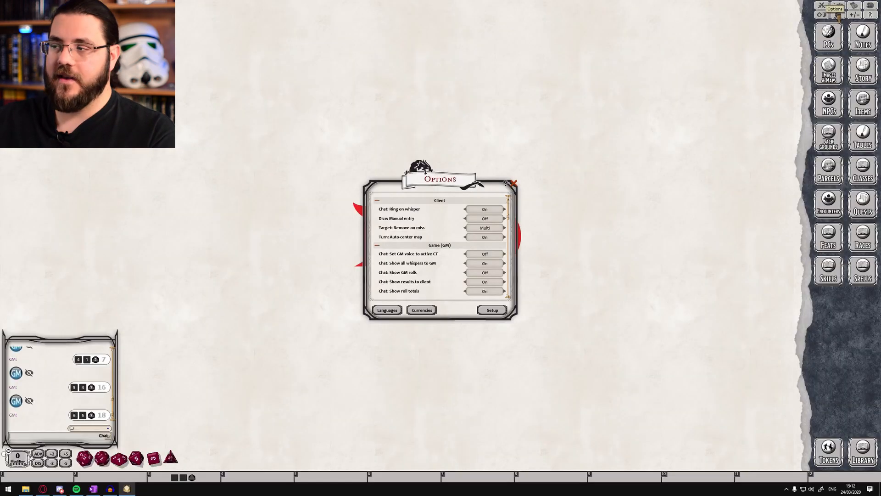
scroll(501, 184, "down", 5)
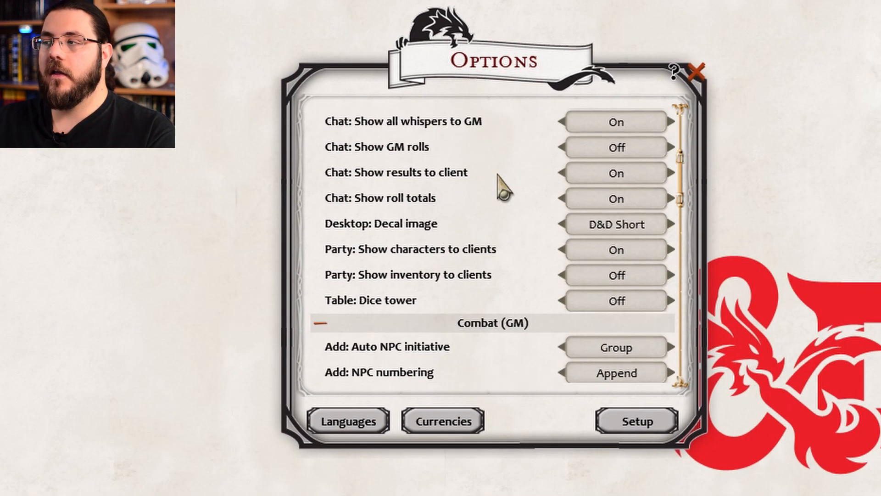
scroll(500, 173, "down", 10)
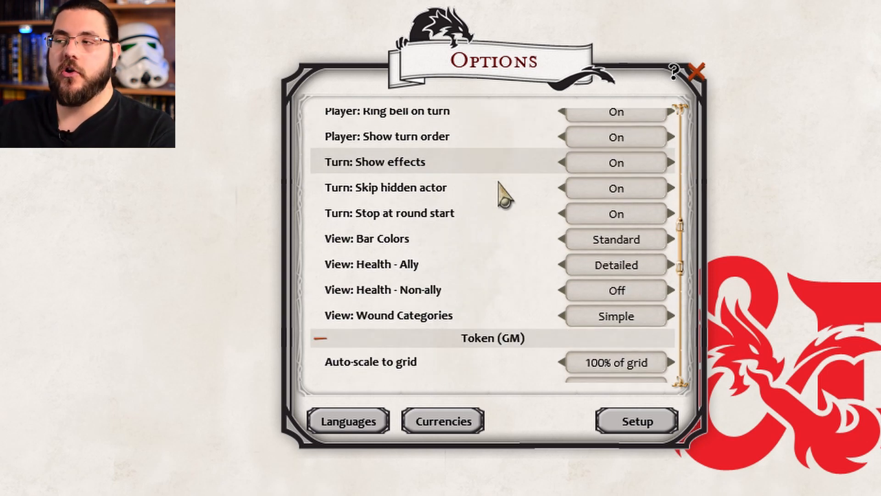
scroll(501, 184, "up", 14)
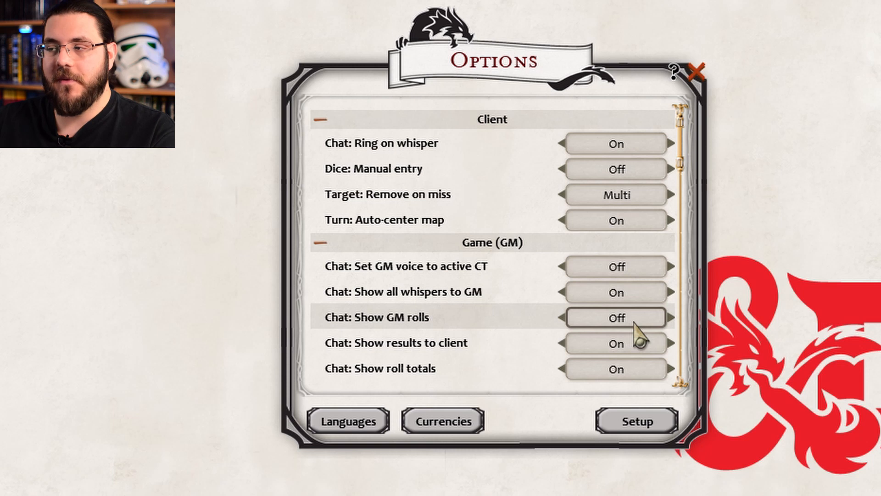
scroll(640, 338, "down", 1)
scroll(645, 316, "down", 1)
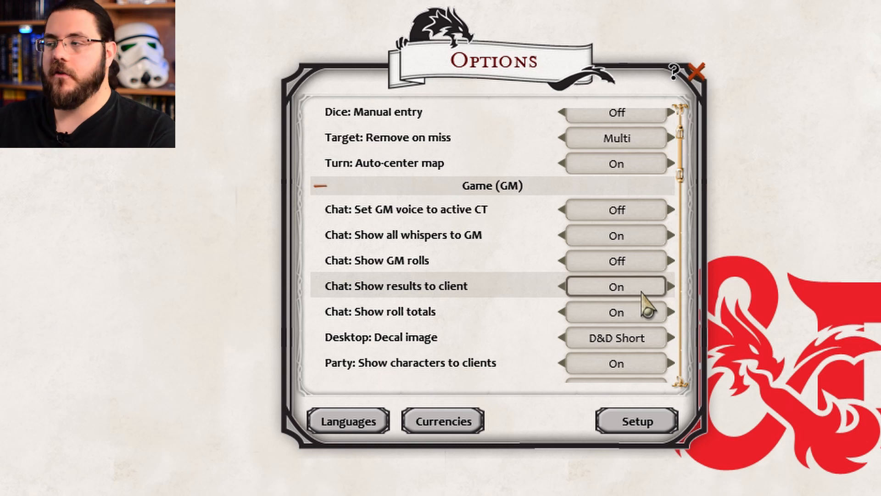
scroll(614, 276, "down", 6)
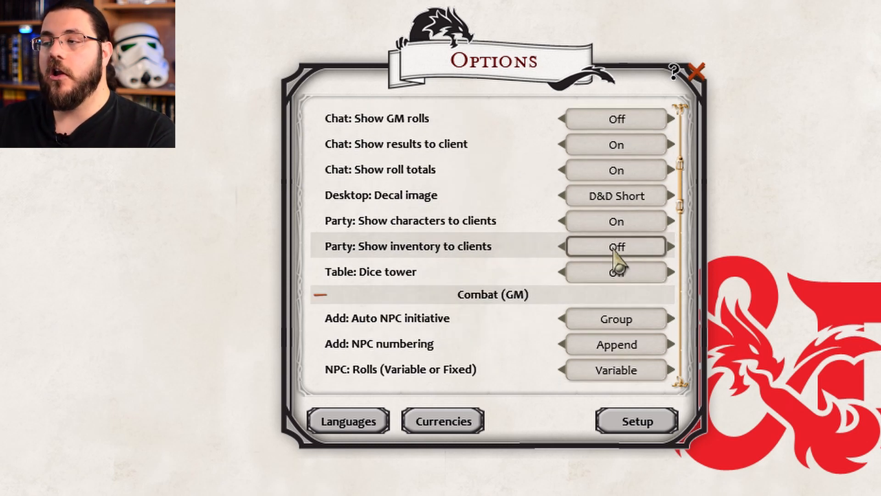
scroll(613, 271, "up", 8)
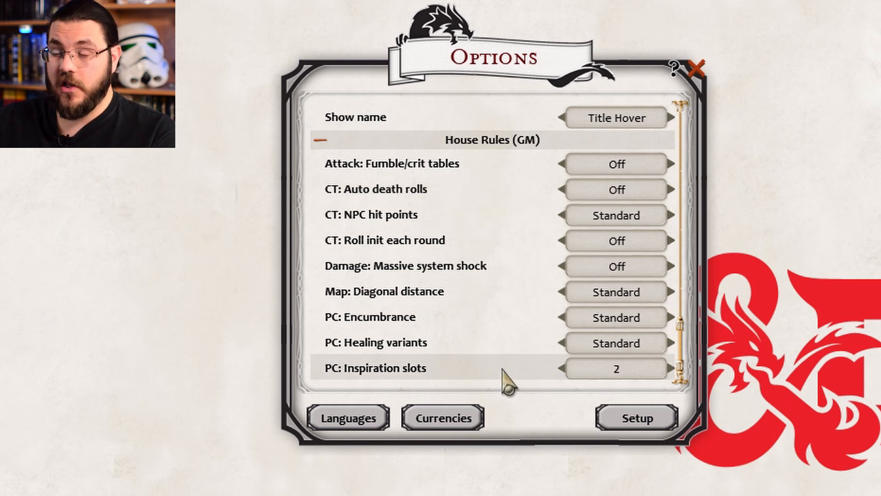
Cycle the PC: Inspiration slots house rule through its values back to 2, and look over the options list again
left_click(653, 371)
left_click(652, 370)
left_click(652, 371)
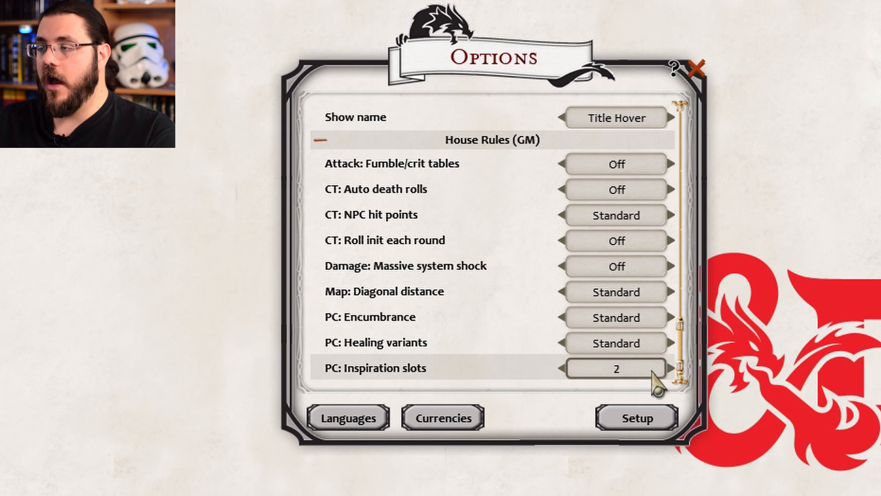
left_click(652, 371)
left_click(651, 372)
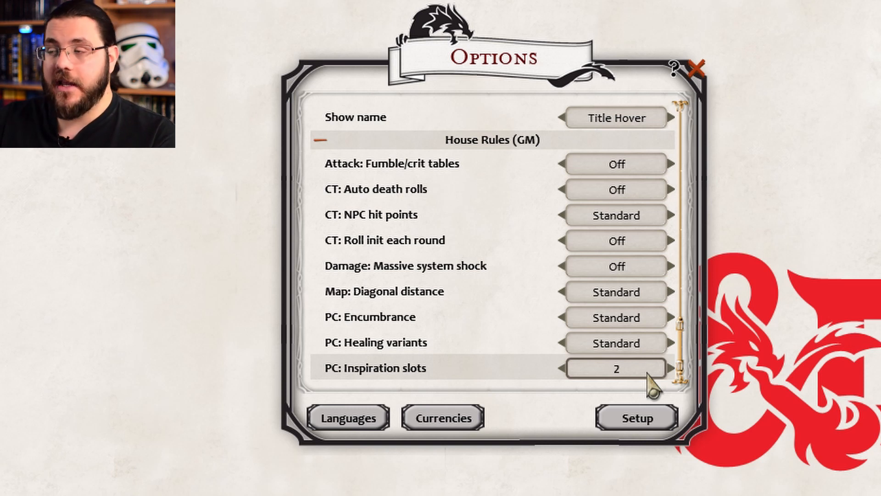
scroll(634, 323, "up", 5)
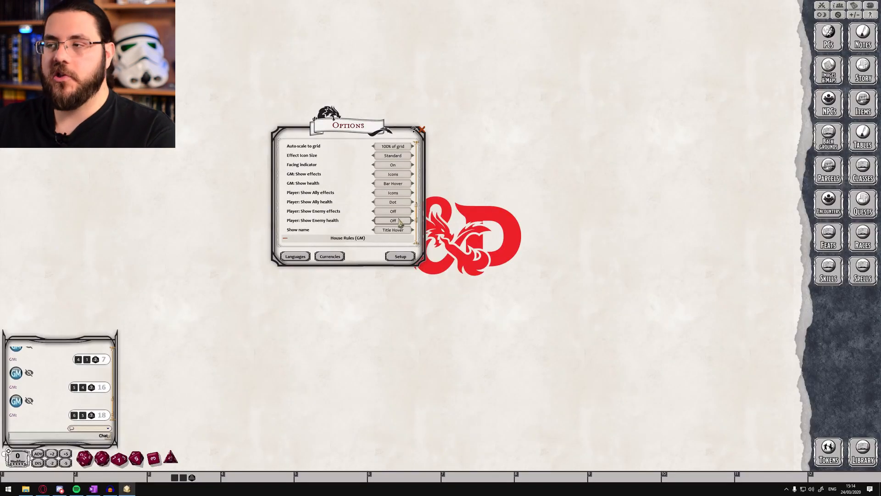
scroll(400, 221, "up", 5)
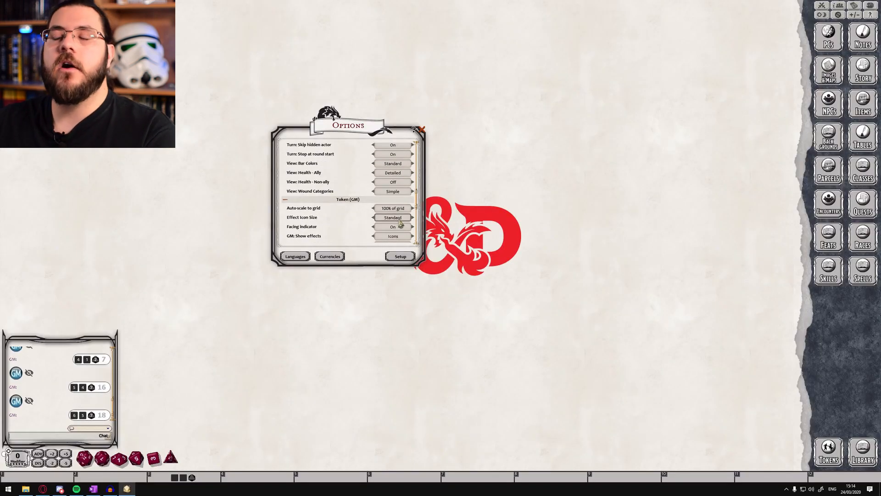
scroll(399, 223, "up", 1)
scroll(395, 222, "up", 1)
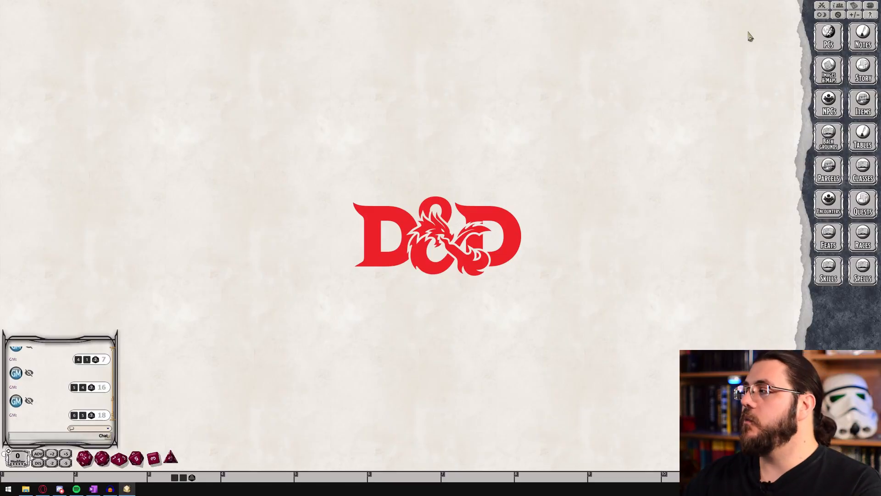
Create a new player character and place its blank sheet beside the Character Selection window
left_click(828, 33)
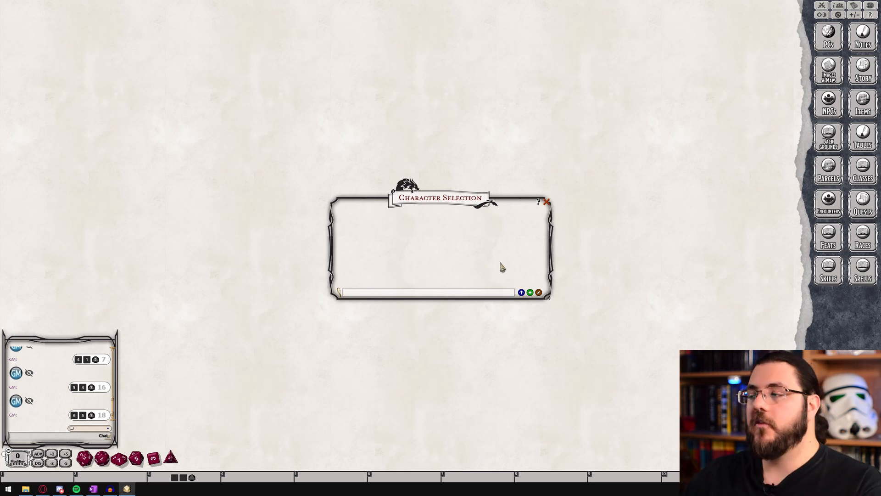
left_click(530, 294)
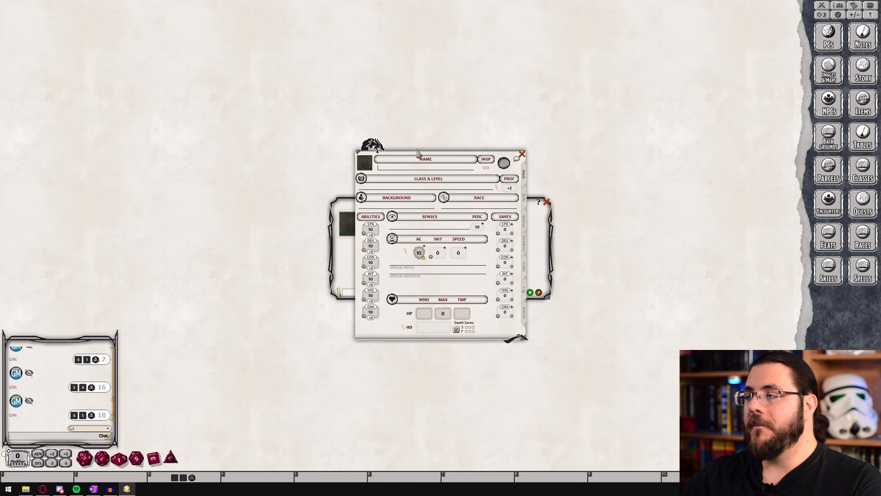
left_click_drag(355, 169, 145, 23)
left_click_drag(303, 189, 319, 222)
left_click_drag(255, 19, 256, 75)
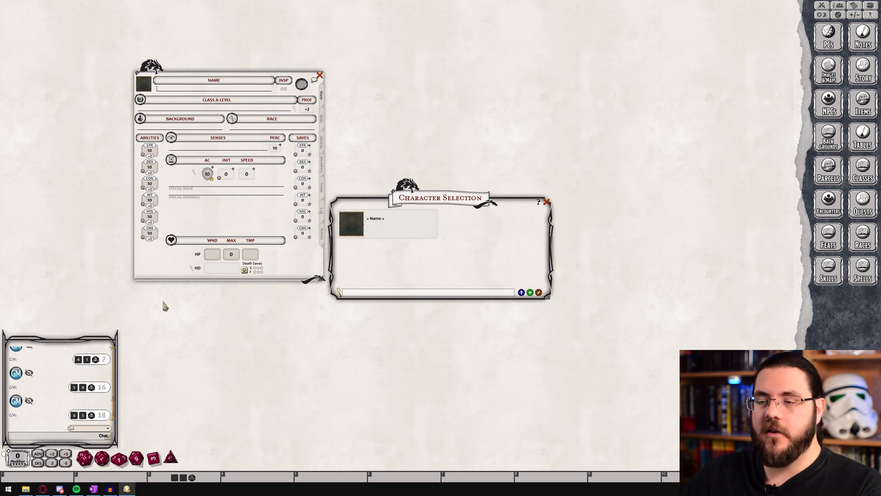
Clear the old dice rolls from the chat history
right_click(106, 374)
left_click(106, 374)
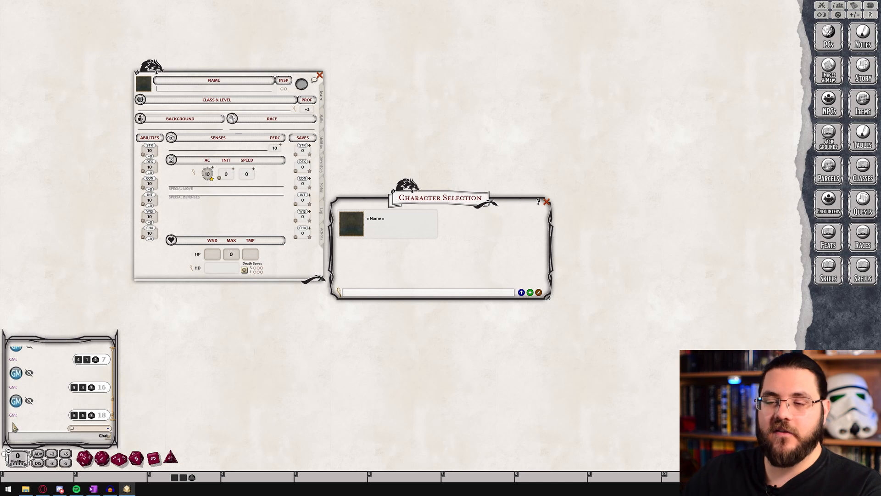
right_click(13, 427)
left_click(11, 425)
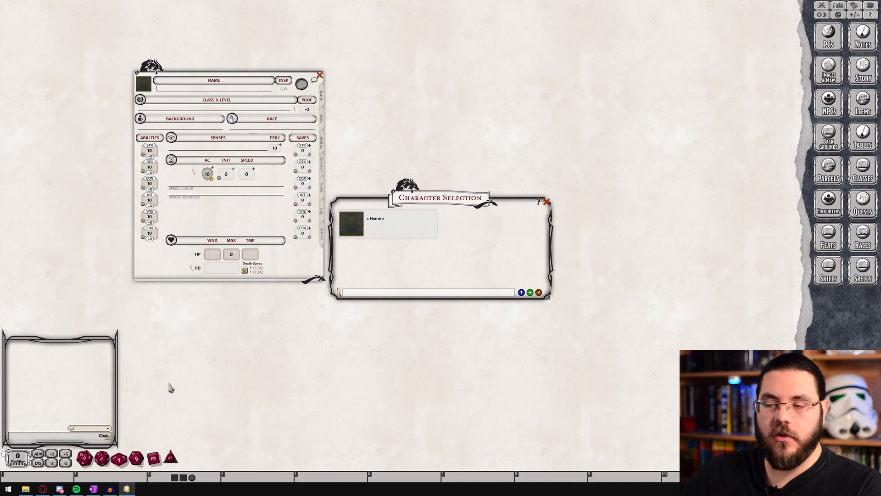
Roll sets of four d6 in the chat for the new character's ability scores
right_click(158, 459)
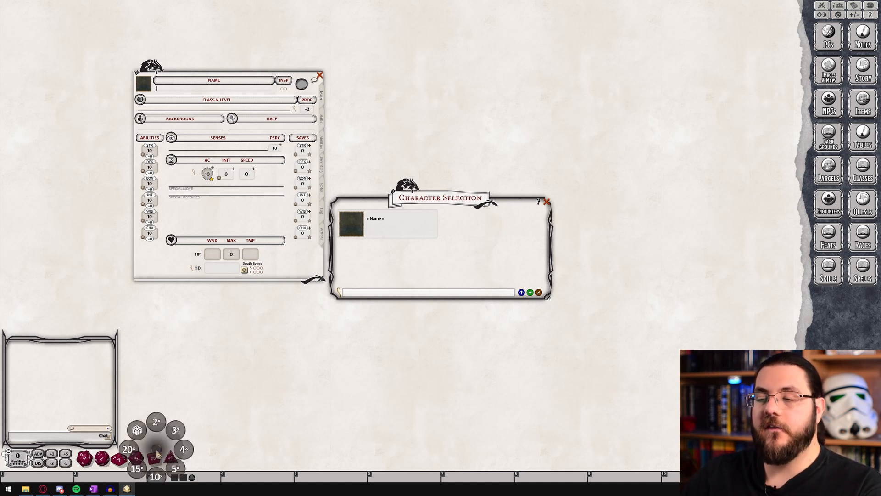
left_click(184, 450)
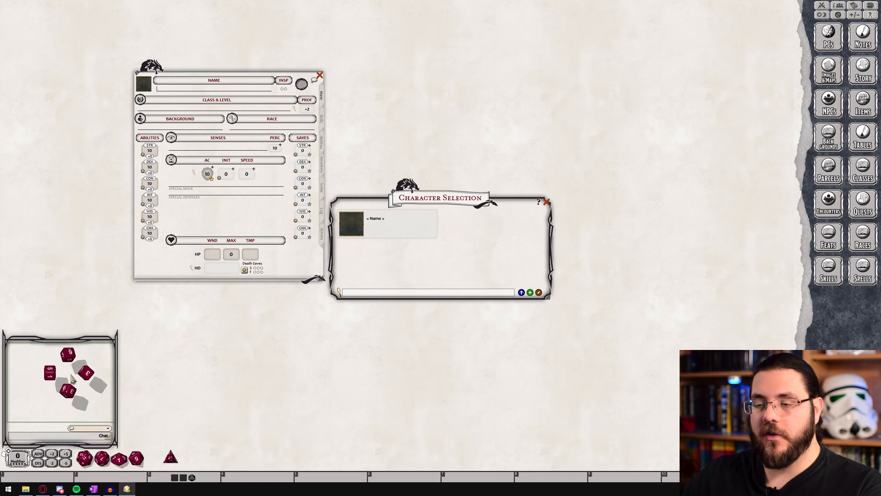
right_click(153, 457)
left_click(180, 449)
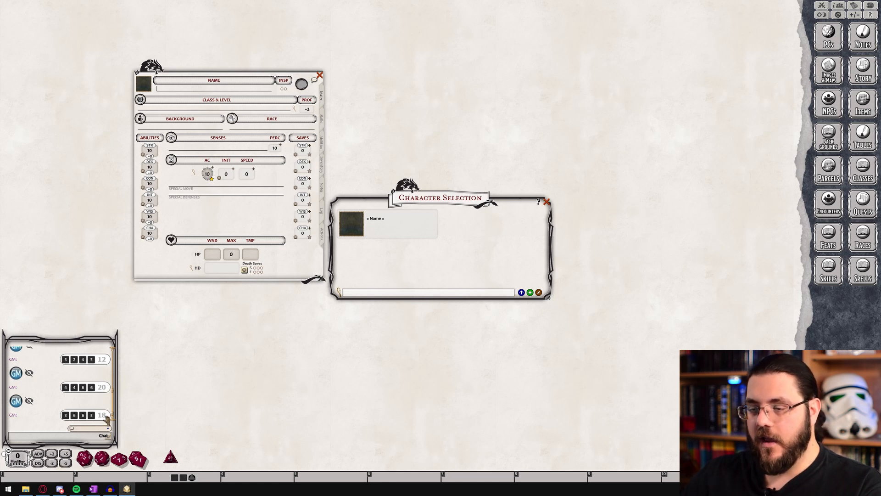
Review the rolls in the chat and set the character's Strength to 6, Dexterity to 13, Wisdom to 16 and Charisma to 15
scroll(107, 416, "up", 3)
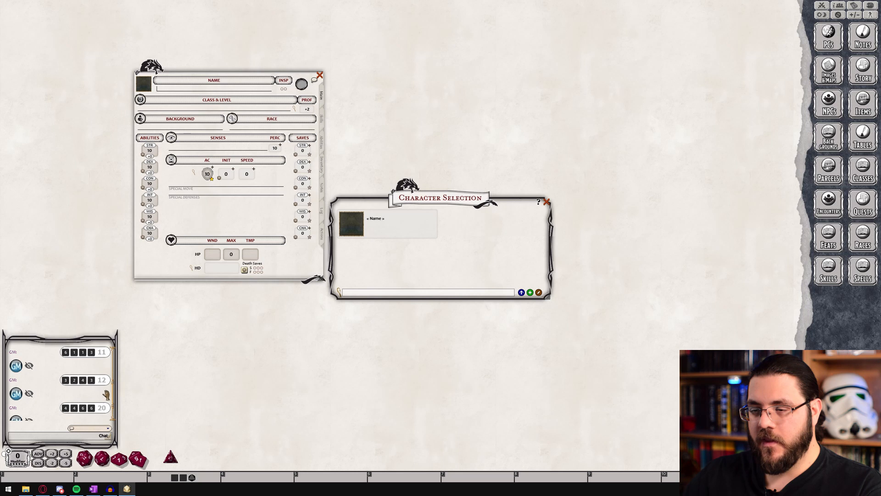
scroll(106, 393, "up", 5)
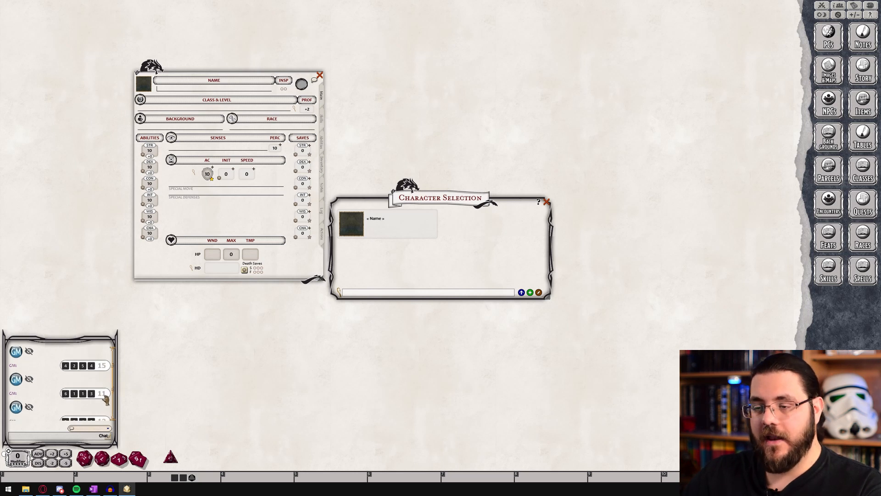
scroll(106, 398, "up", 2)
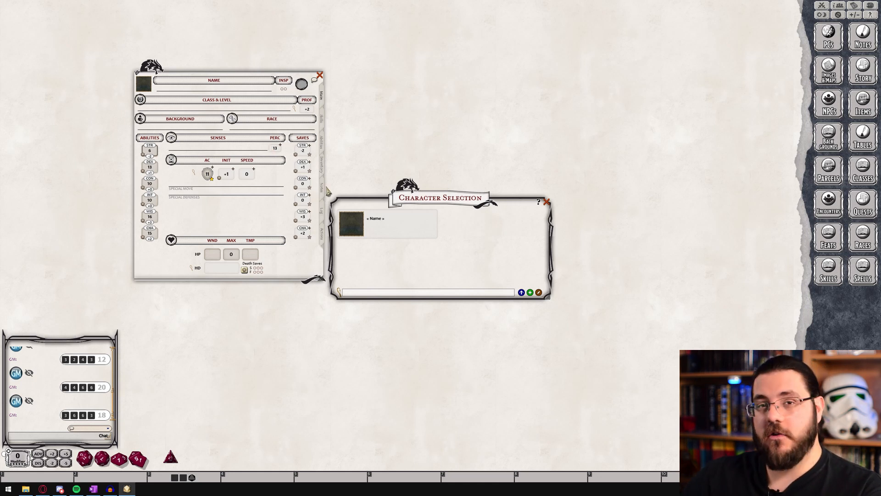
Assign the Dragonborn race from the D&D 5E SRD Data to the character and review the applied traits in the chat
left_click(869, 235)
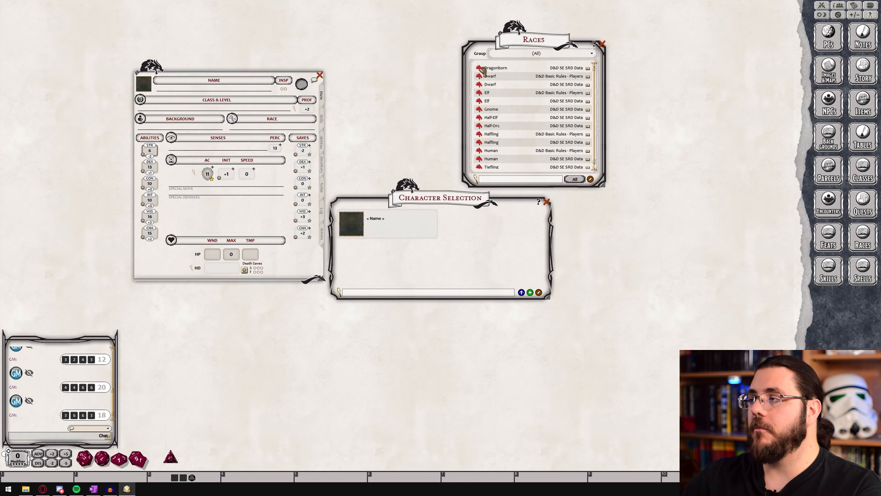
left_click_drag(482, 69, 265, 129)
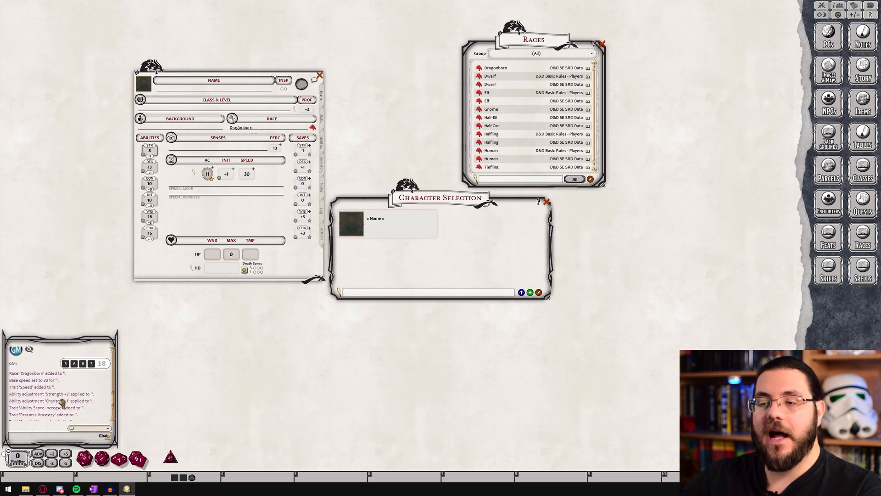
scroll(64, 398, "up", 1)
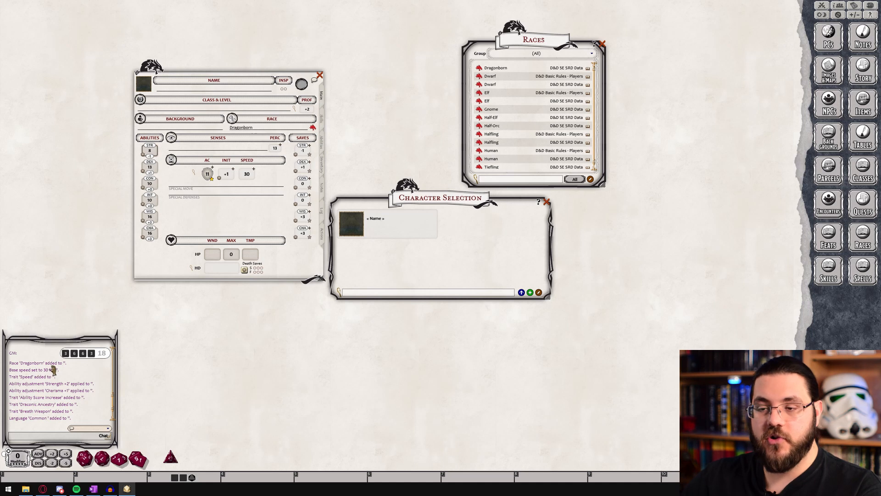
Review the Dragonborn race adjustments in the chat and the traits and languages listed on the character's abilities page
scroll(53, 371, "down", 1)
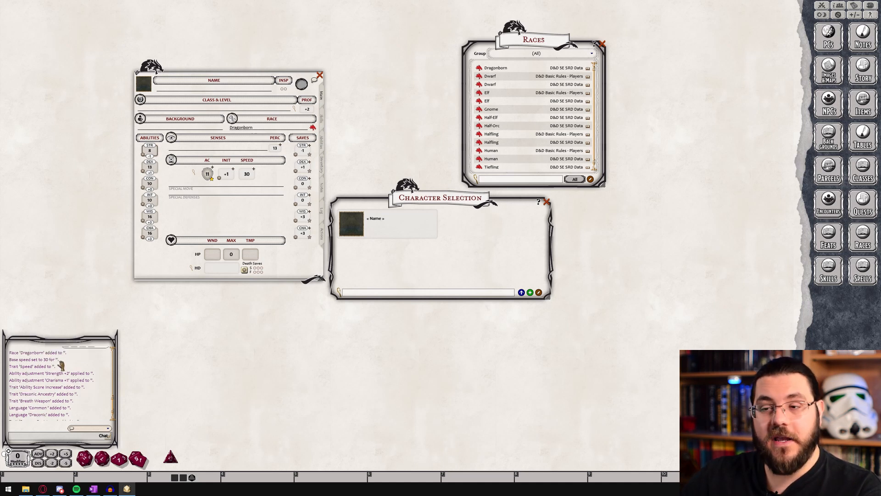
scroll(70, 366, "down", 1)
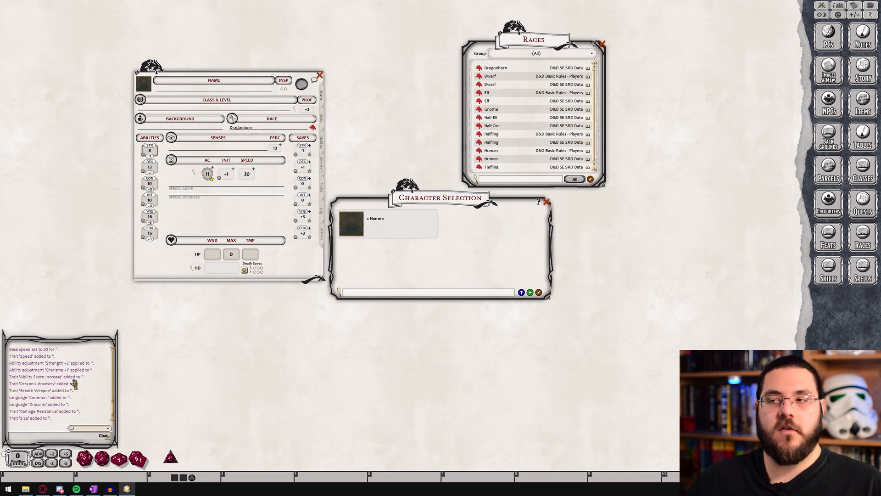
left_click(322, 142)
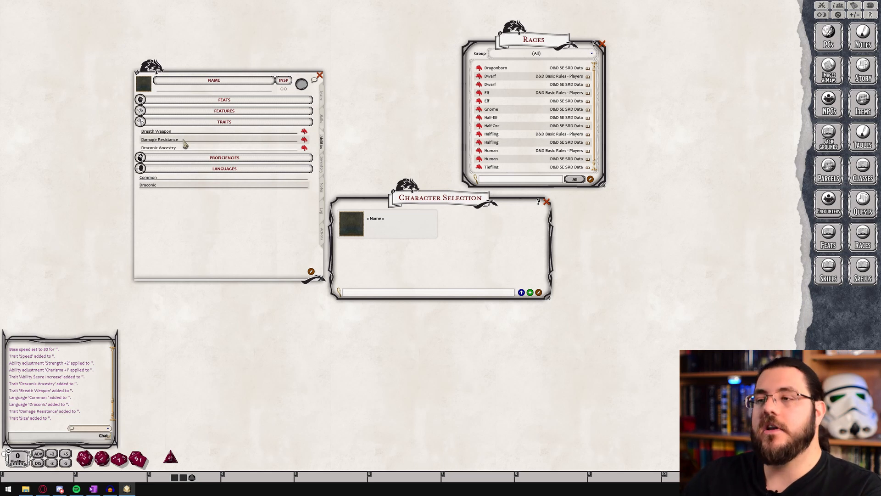
left_click(323, 101)
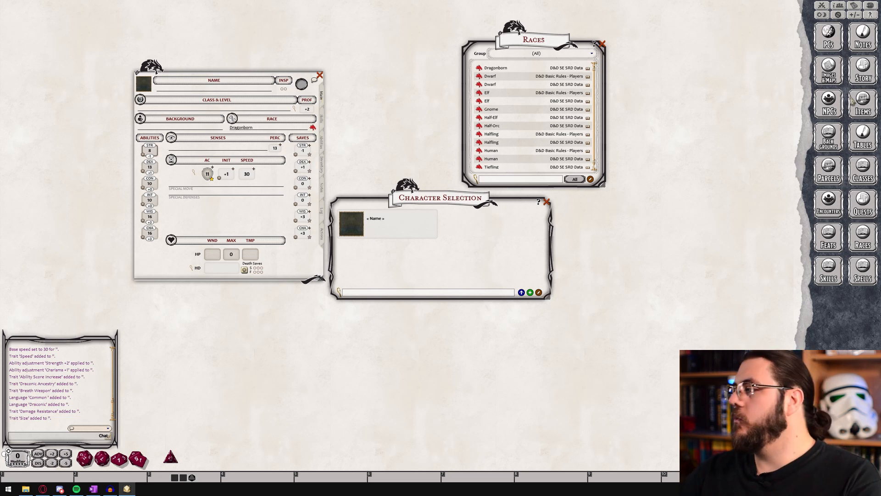
Open the Classes list beside the character sheet and close the Races list
left_click(863, 171)
left_click_drag(67, 172, 406, 63)
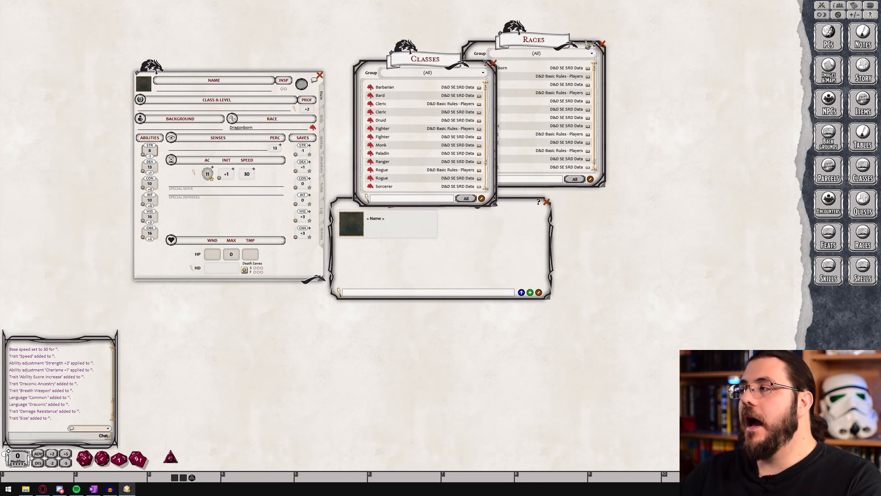
left_click(602, 44)
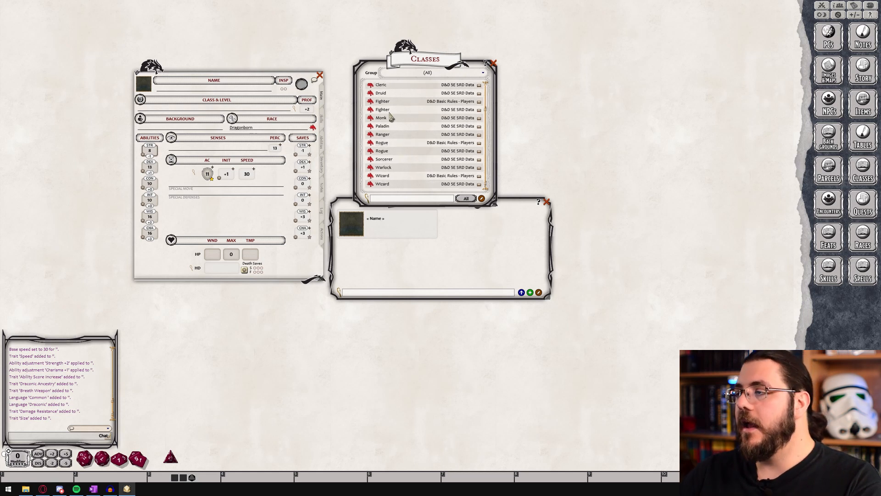
Examine the Cleric class description from the D&D 5E SRD Data, including its level table, hit points, proficiencies and equipment
left_click(382, 112)
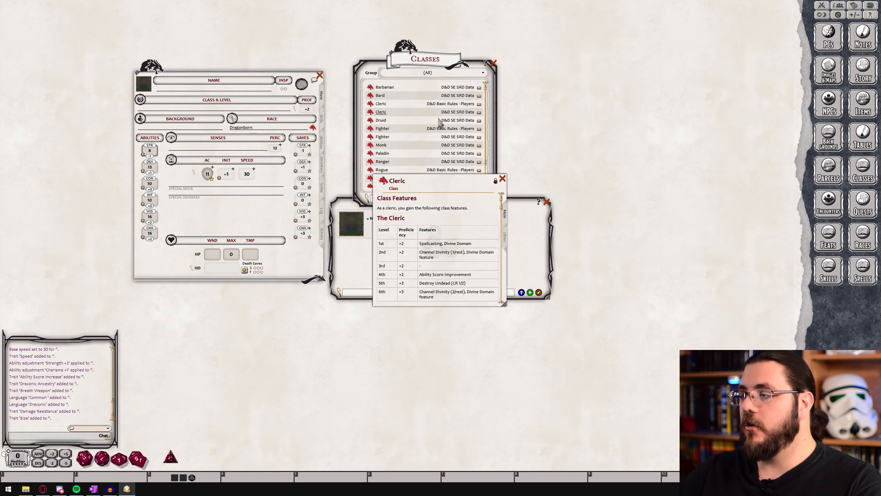
scroll(473, 246, "down", 3)
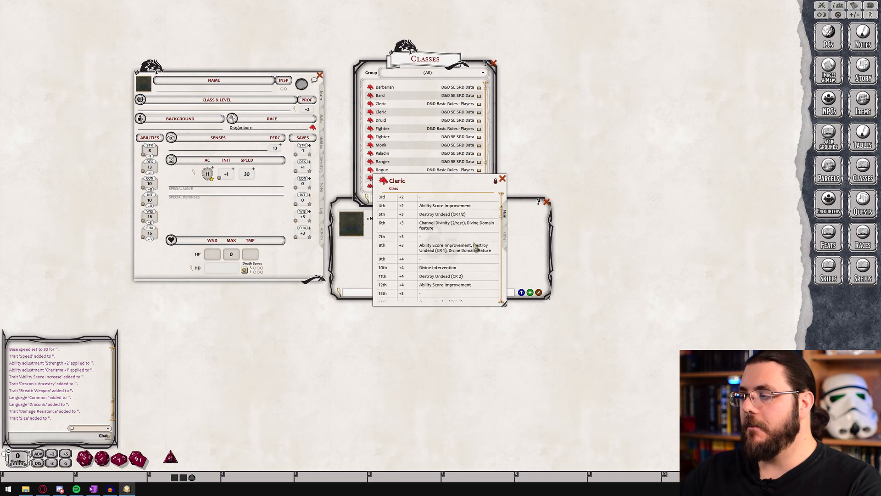
scroll(477, 248, "down", 10)
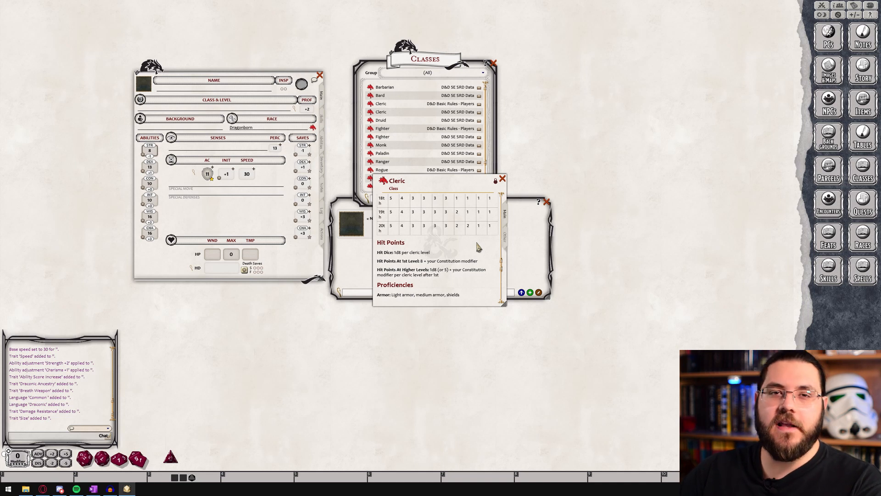
scroll(477, 247, "down", 3)
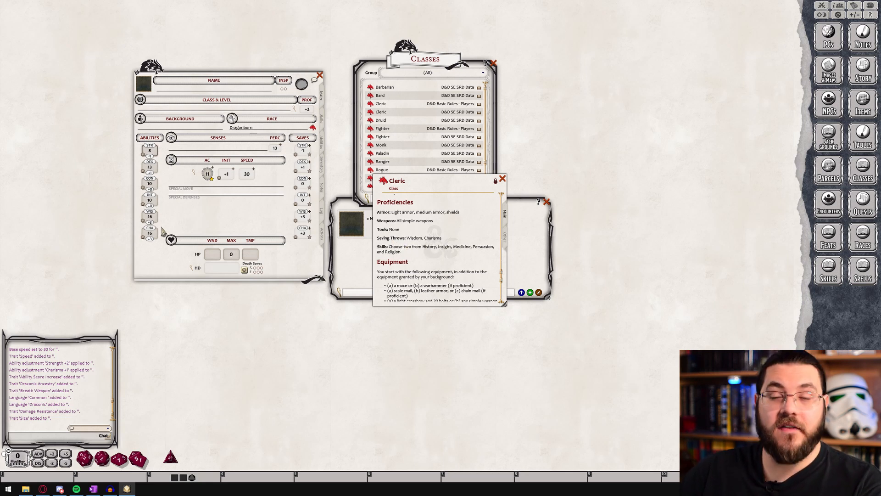
left_click(502, 180)
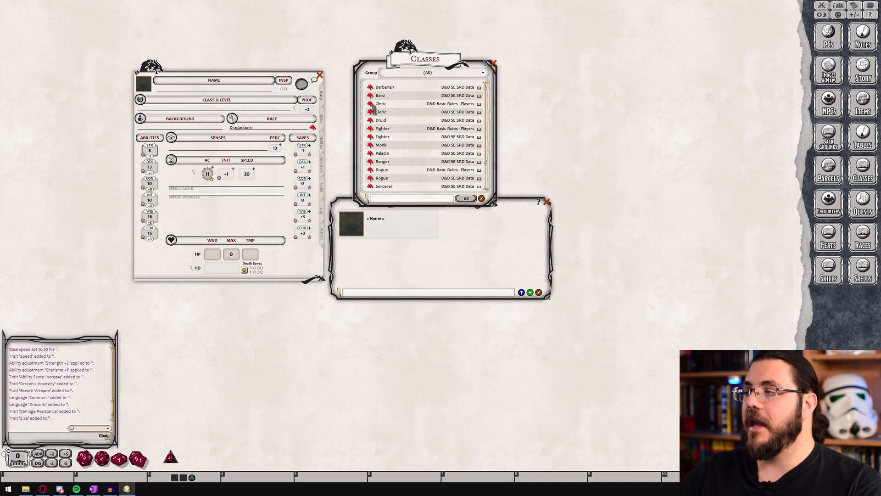
Add the D&D 5E SRD Data Cleric class to the character with Medicine and Religion skills and the first Life Domain option
left_click_drag(371, 112, 214, 108)
left_click_drag(423, 224, 364, 224)
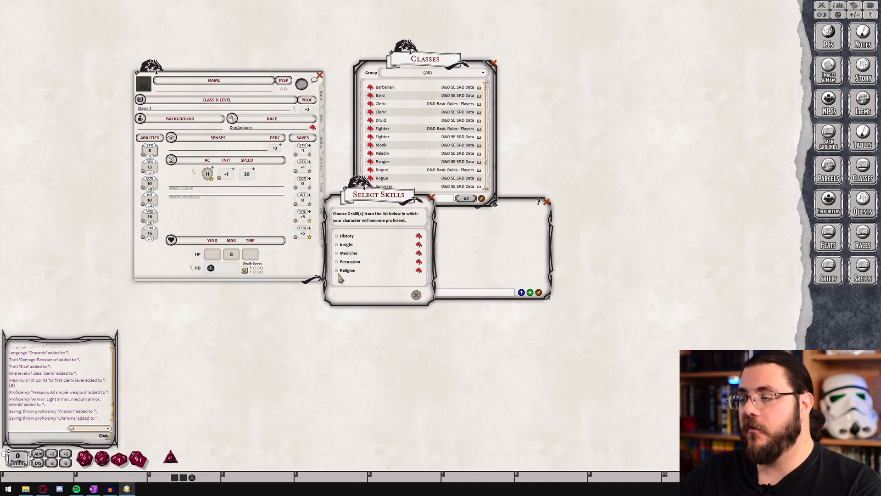
left_click(337, 253)
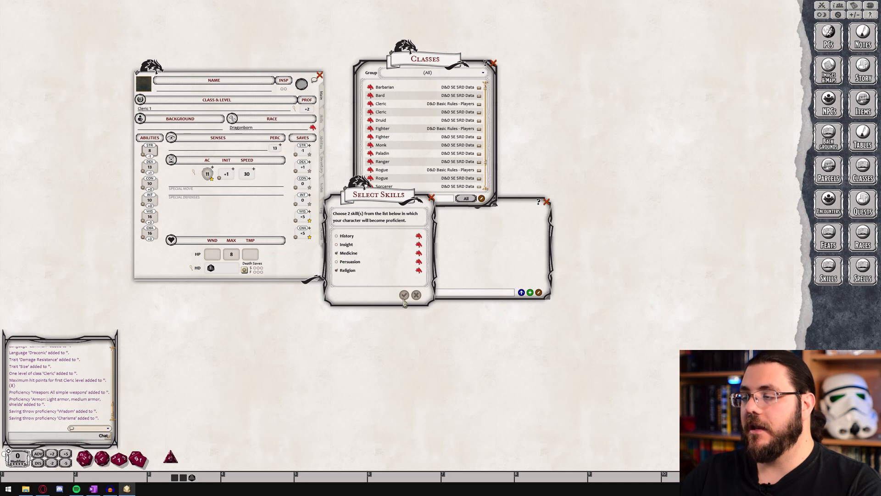
left_click(411, 294)
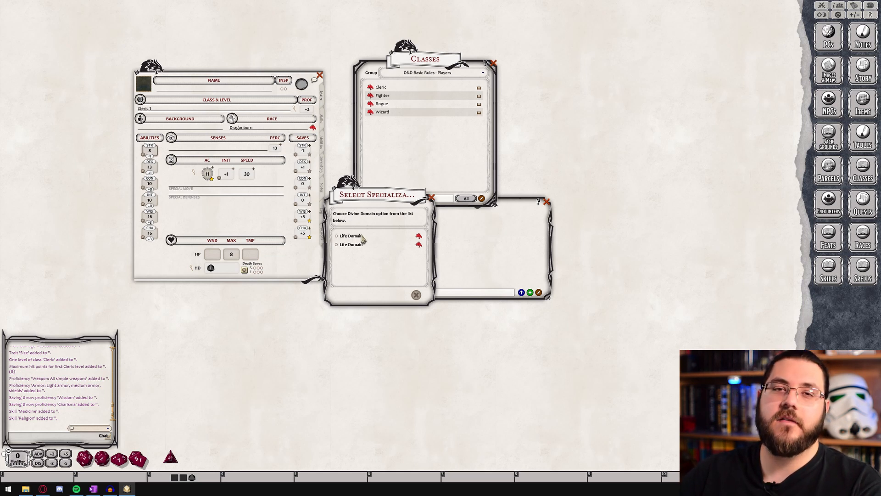
left_click(336, 236)
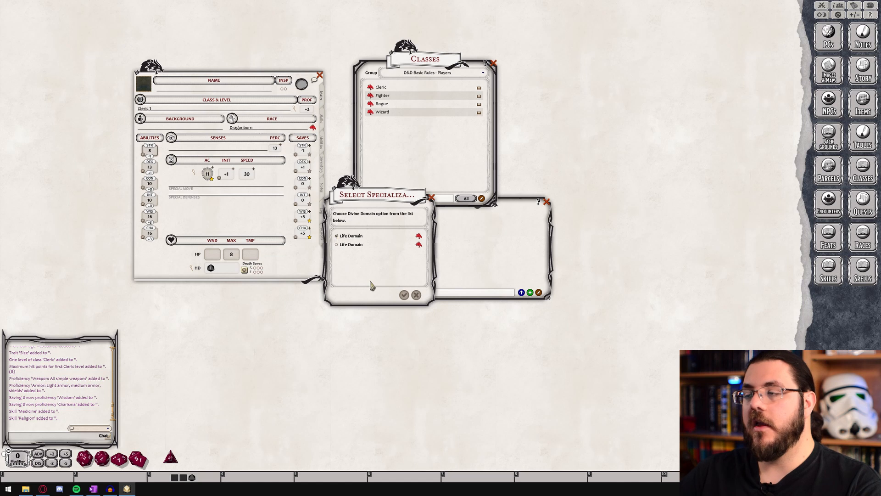
left_click(404, 295)
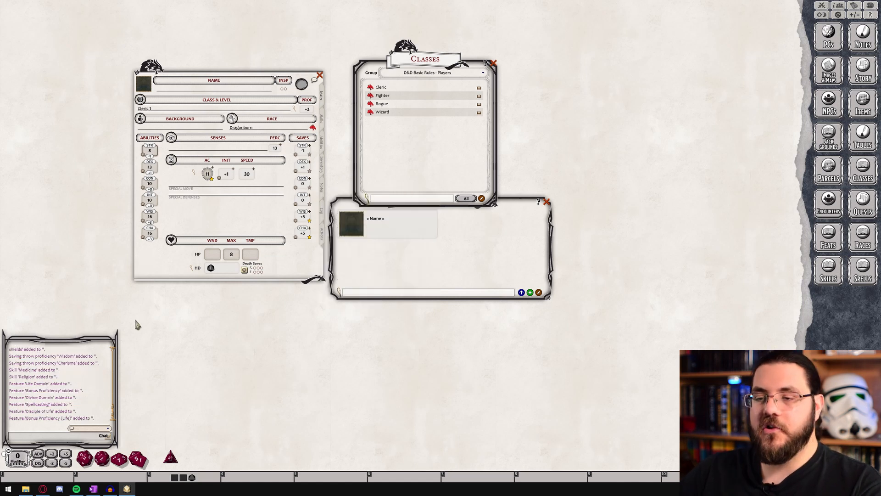
Review the Cleric additions in the chat and the features and proficiencies on the character's abilities page
scroll(78, 388, "up", 3)
scroll(78, 388, "down", 3)
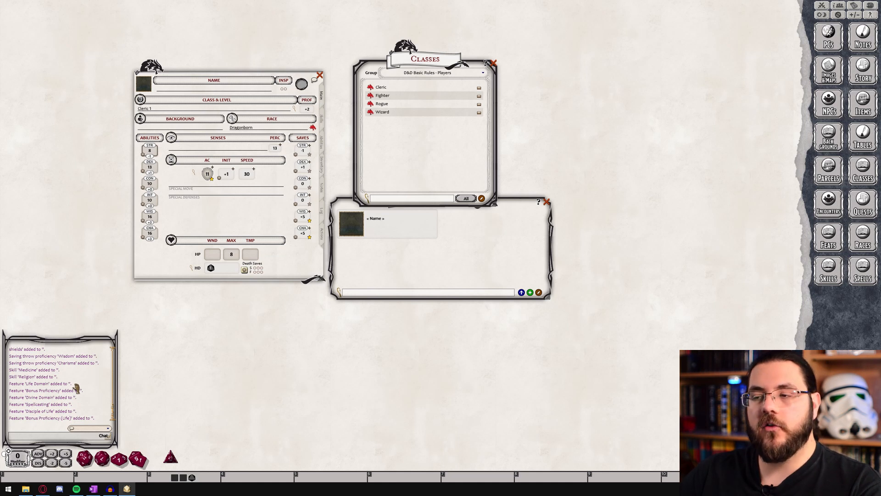
left_click(322, 147)
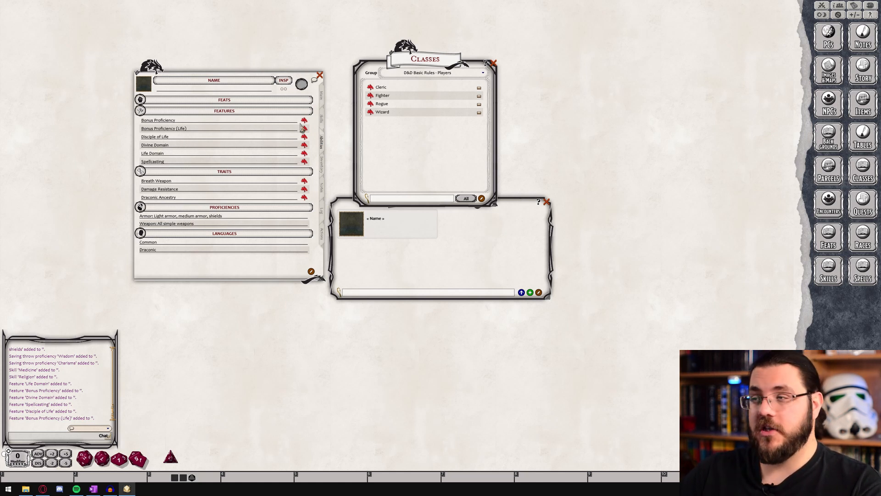
left_click(322, 96)
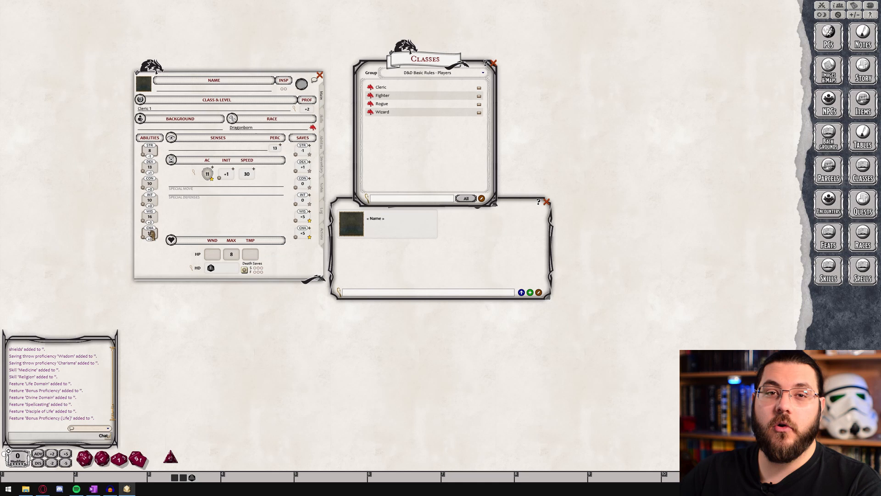
Look through the character's skills, inventory, notes, log and actions pages
left_click(322, 123)
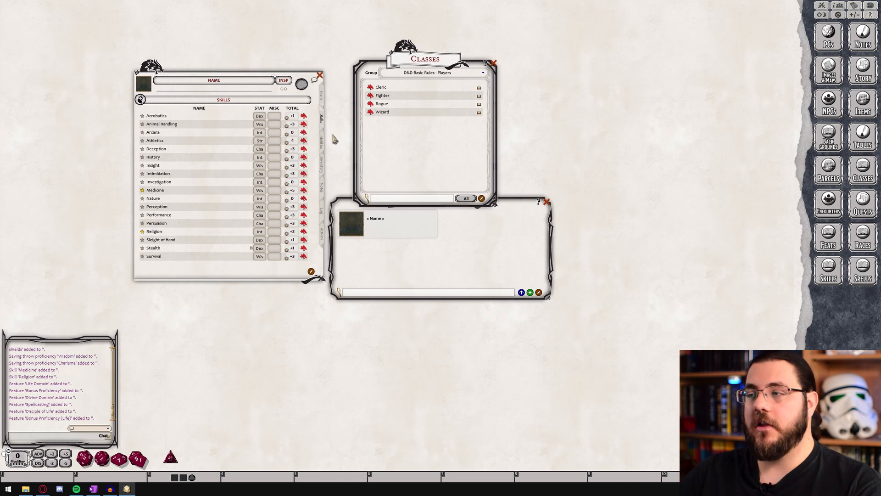
left_click(323, 150)
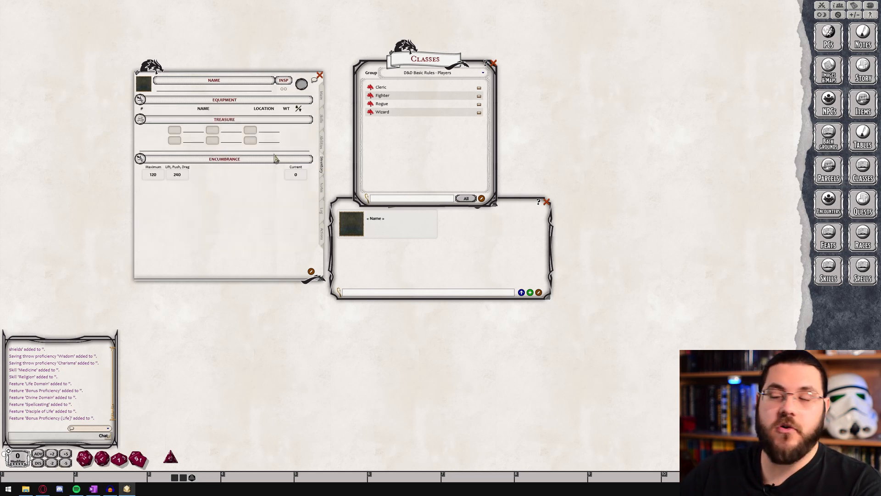
left_click(323, 190)
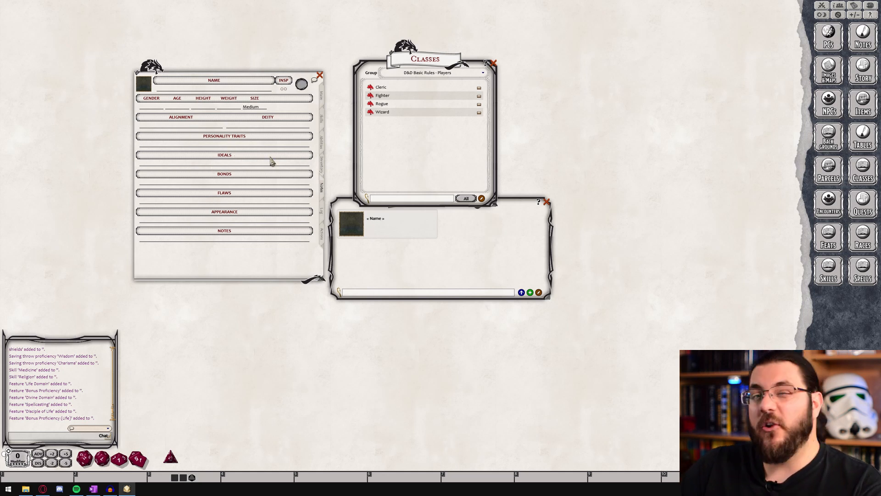
left_click(324, 212)
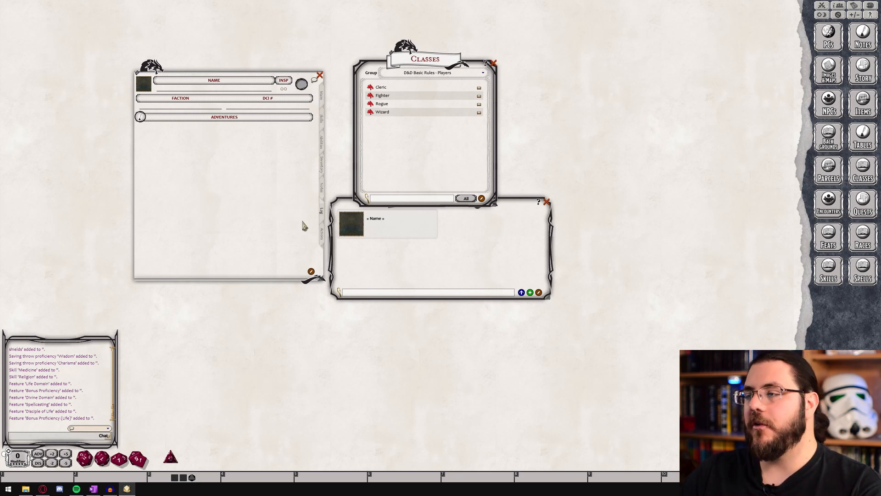
left_click(323, 235)
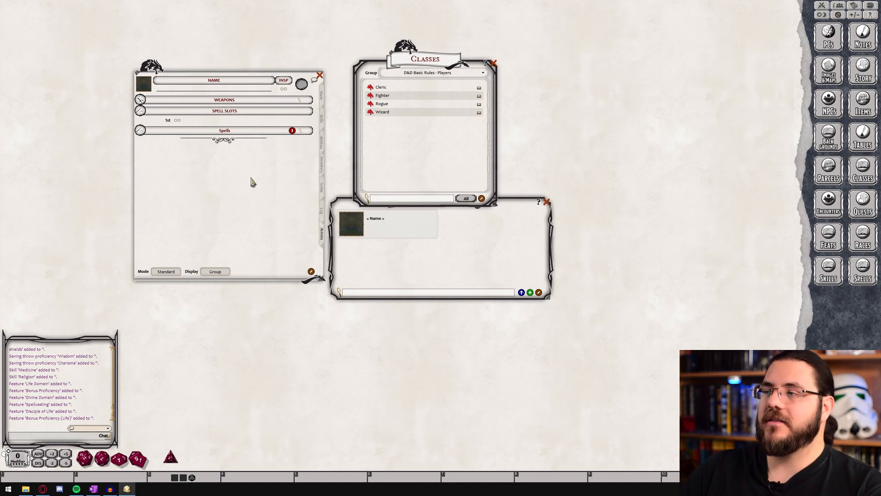
Show the character's inventory and open the Items list beside it, closing the Classes list
left_click(323, 168)
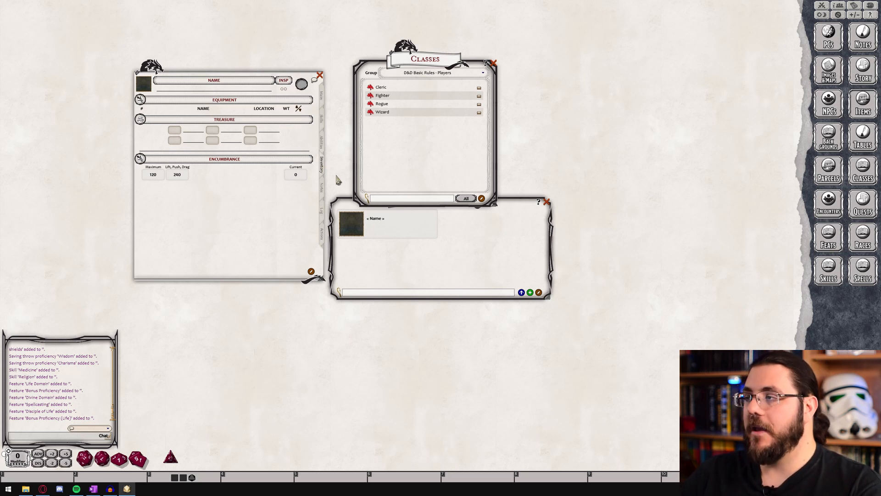
left_click_drag(651, 207, 439, 193)
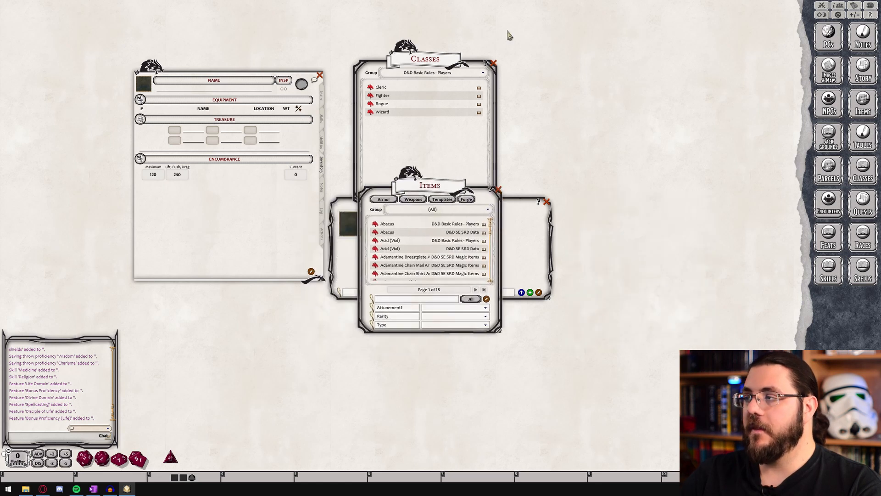
left_click(494, 64)
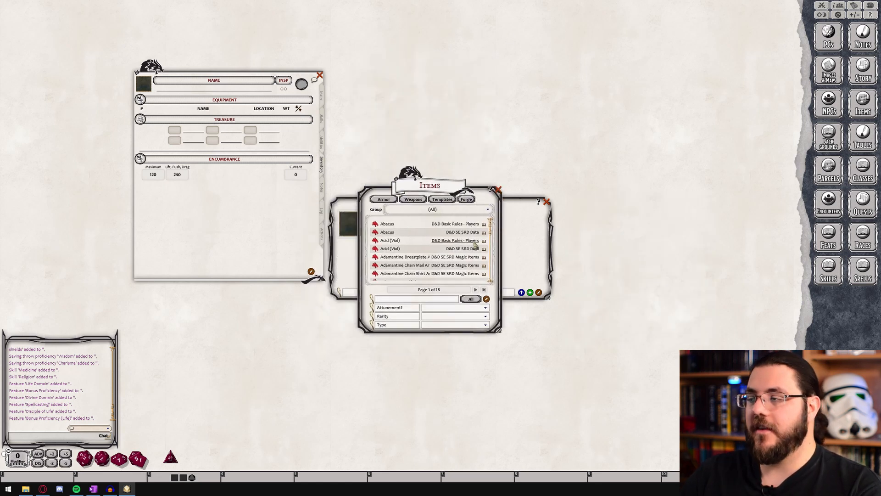
Filter the Items list to the D&D Basic Rules - Players group and the Weapon type
scroll(475, 242, "down", 2)
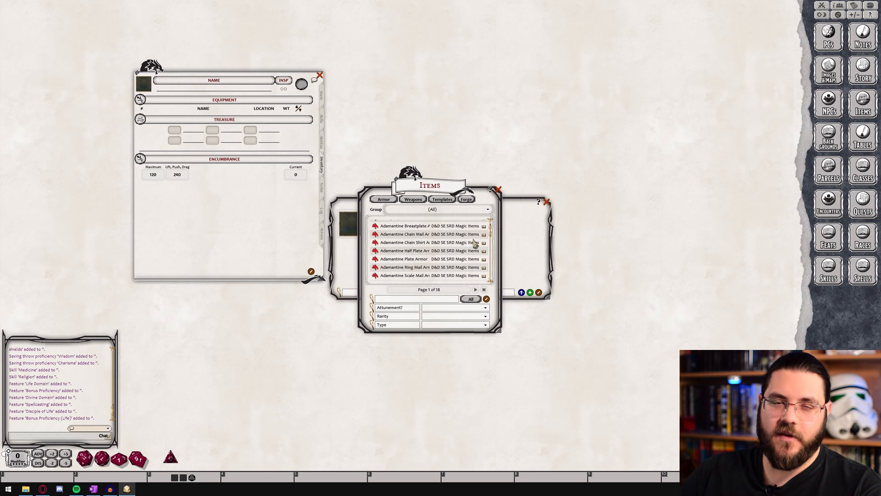
scroll(473, 248, "up", 3)
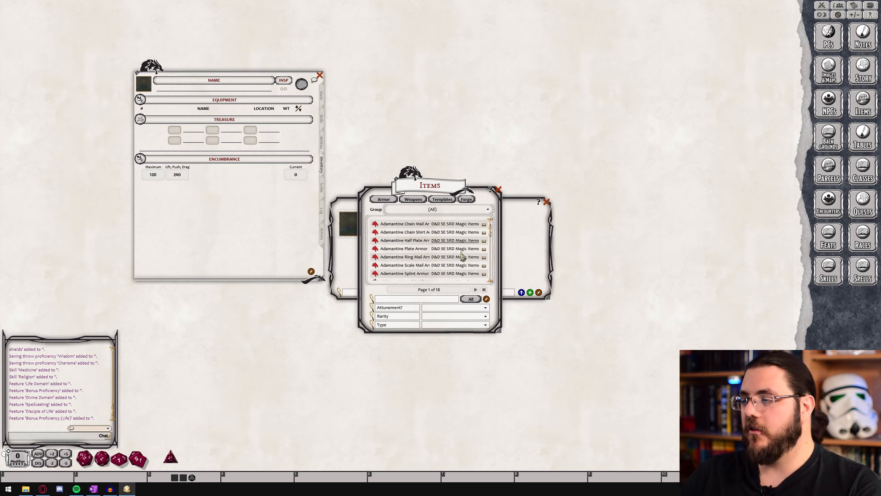
left_click(460, 212)
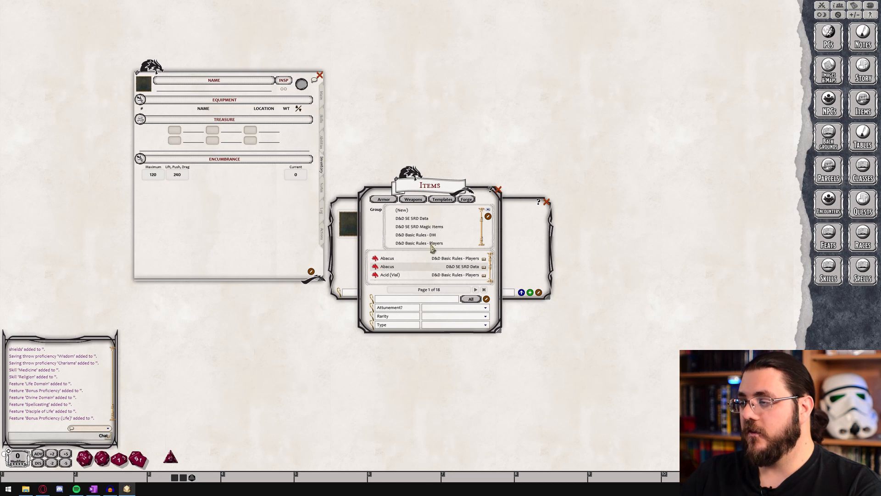
left_click(431, 243)
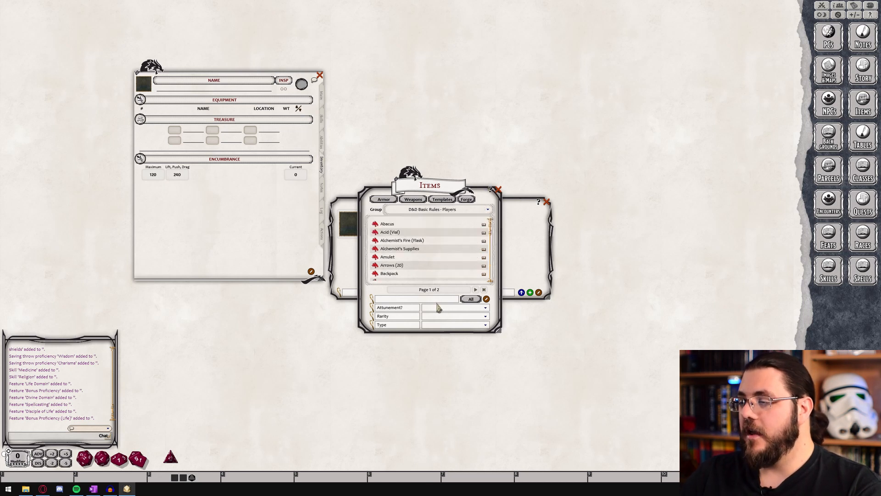
left_click(451, 325)
scroll(450, 308, "down", 3)
left_click(437, 316)
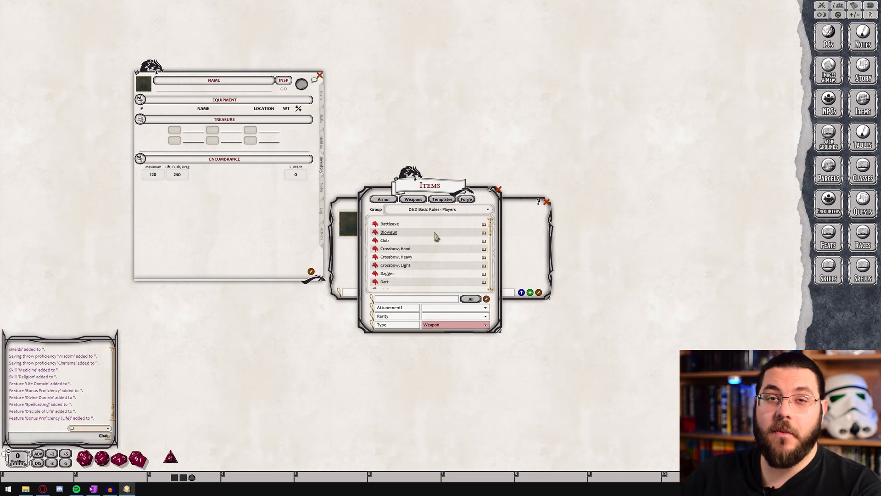
Find the Morningstar among the weapons and check its cost, weight, damage and properties
scroll(441, 236, "down", 5)
scroll(448, 242, "down", 5)
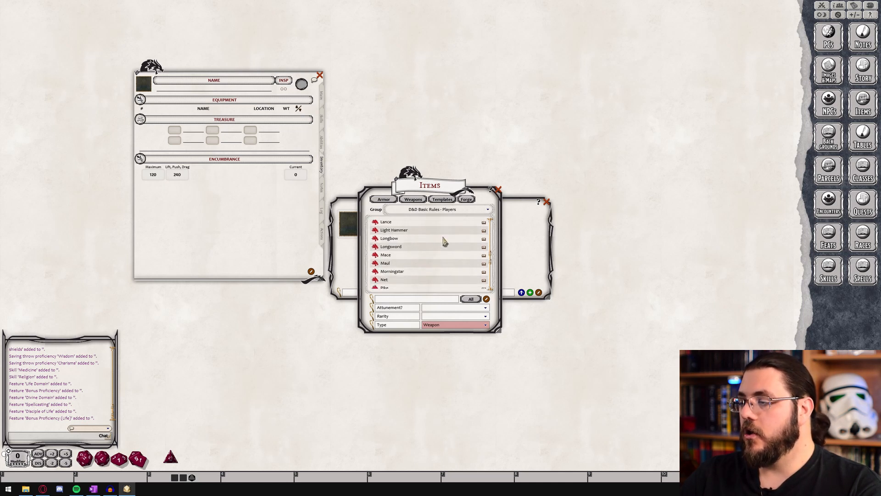
left_click(394, 272)
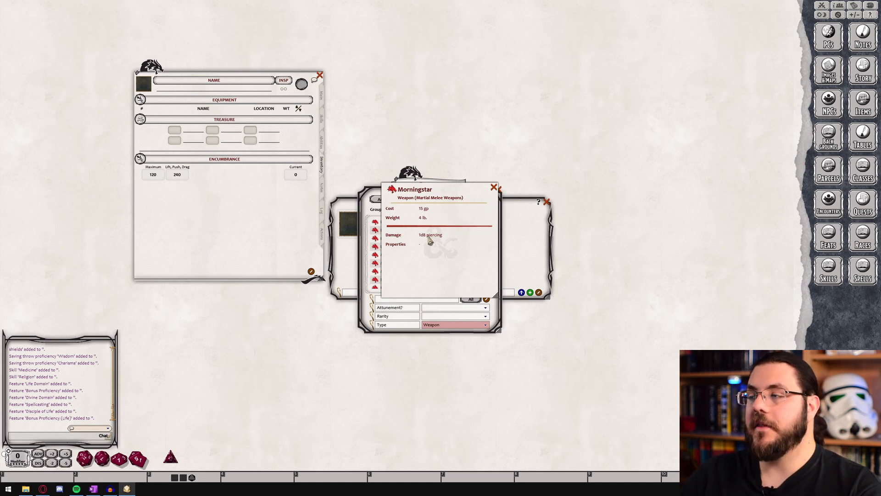
left_click(494, 187)
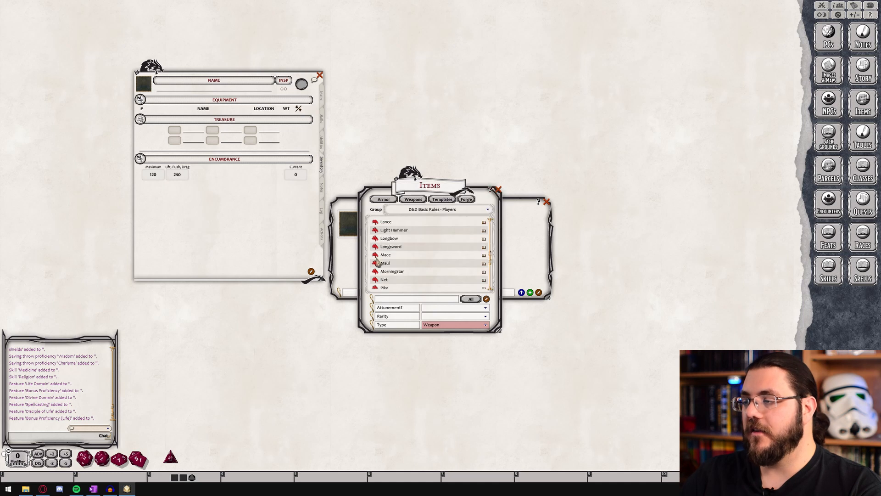
Add the Morningstar to the character's equipment and bring up the sheet's actions page
left_click_drag(380, 272, 179, 116)
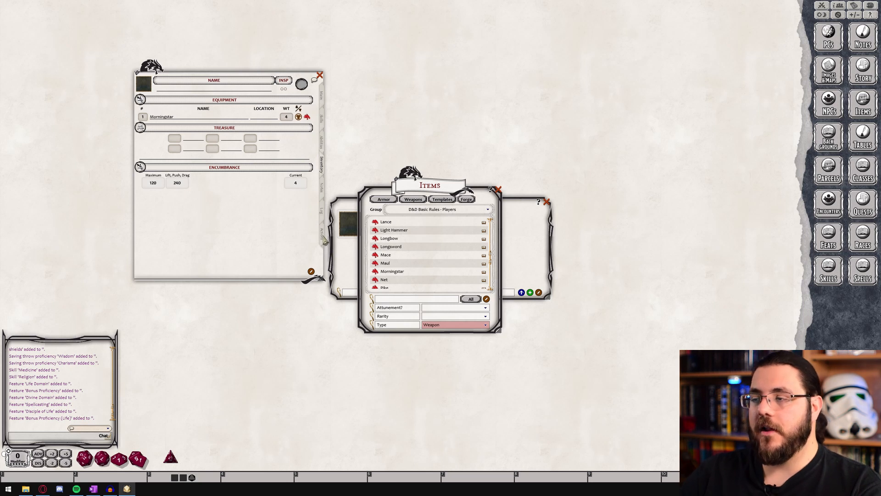
left_click(323, 237)
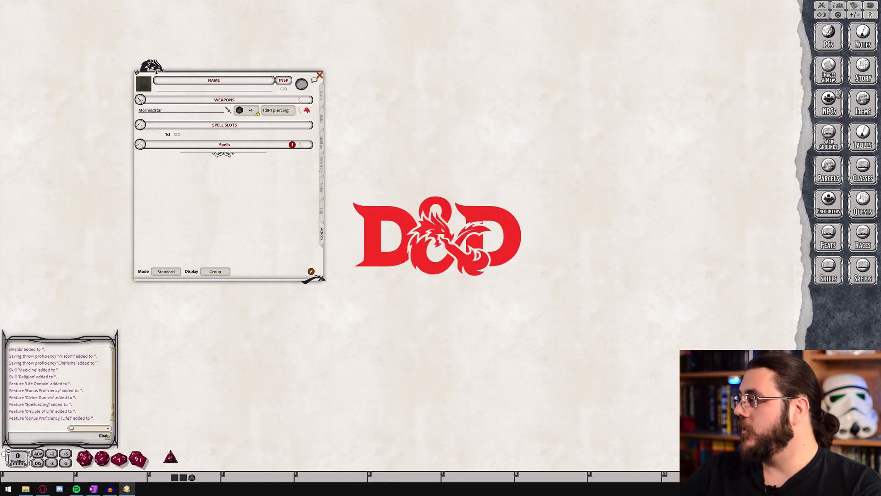
Open the Spells list beside the character sheet and filter it to source Cleric and level 1
left_click(856, 269)
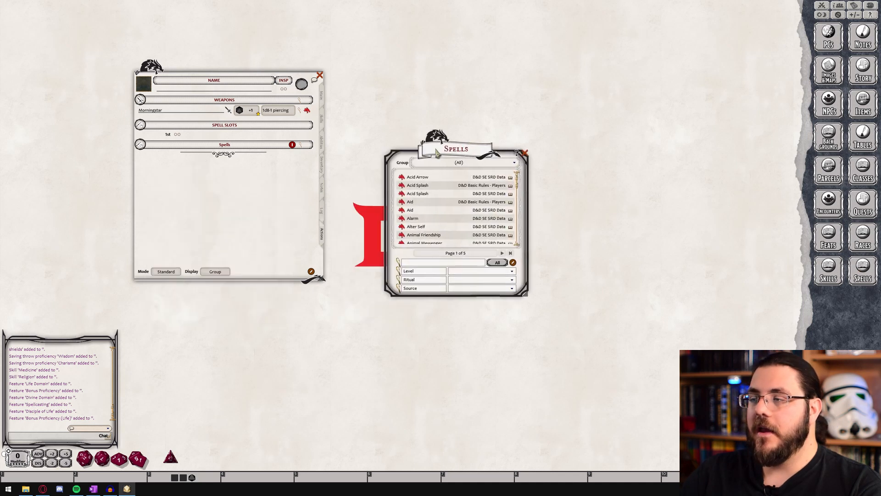
left_click_drag(202, 185, 424, 148)
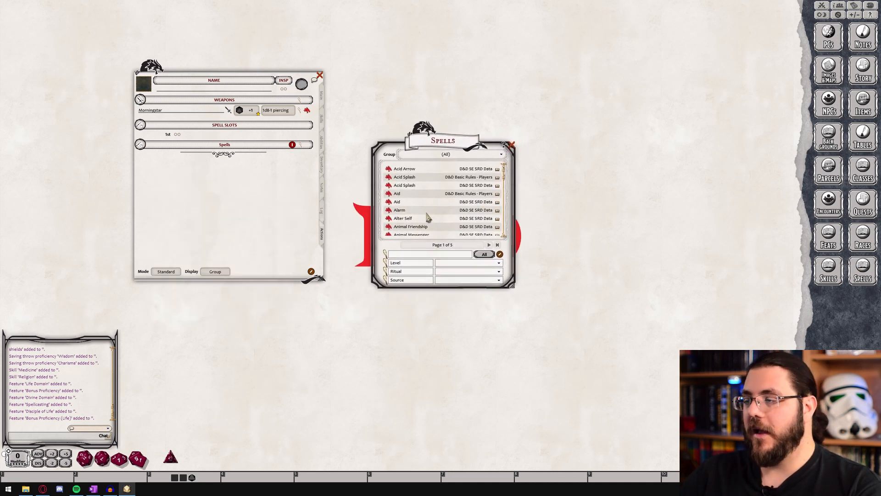
left_click(481, 280)
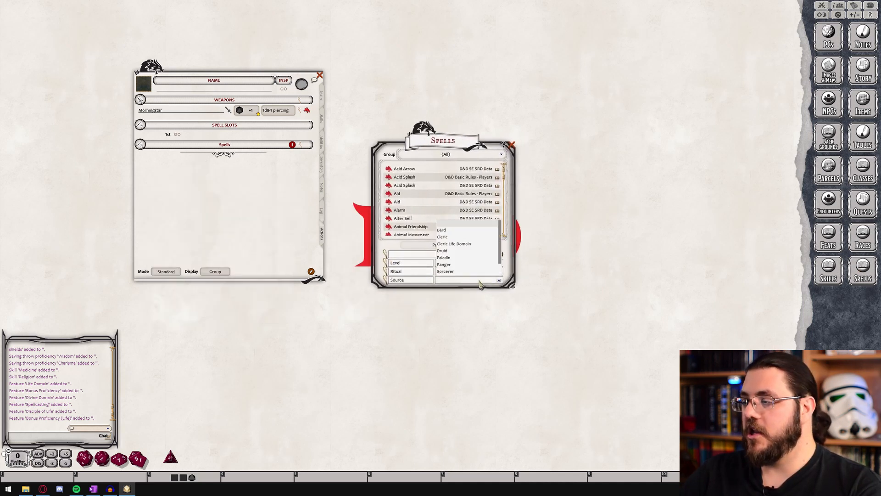
left_click(443, 236)
left_click(449, 263)
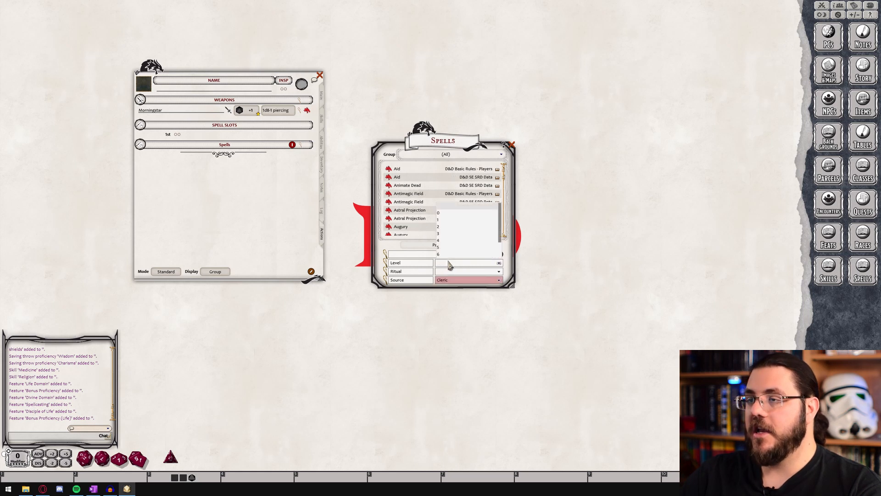
left_click(441, 224)
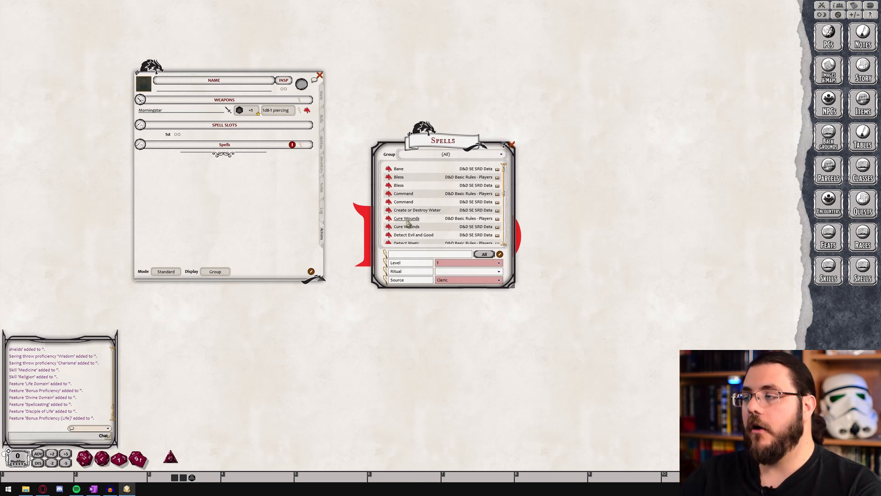
Add the Cure Wounds and Bless spells to the character's spells
left_click_drag(389, 228, 187, 137)
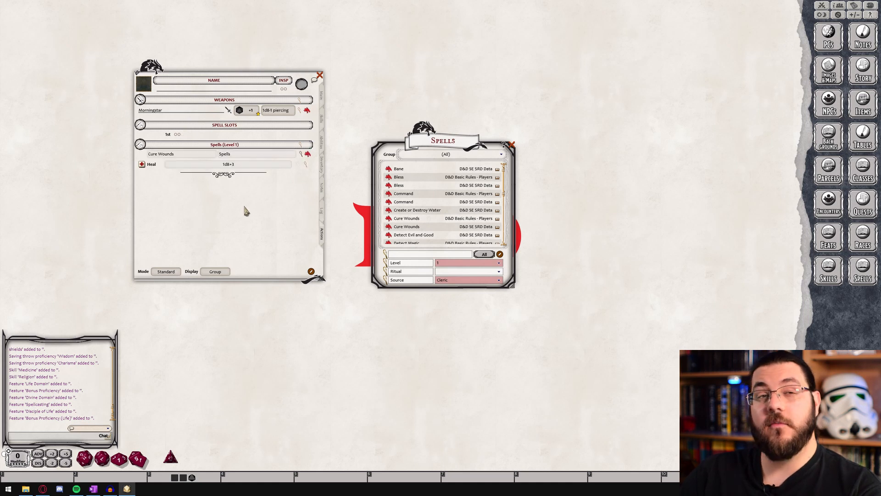
scroll(449, 209, "down", 4)
scroll(456, 211, "down", 3)
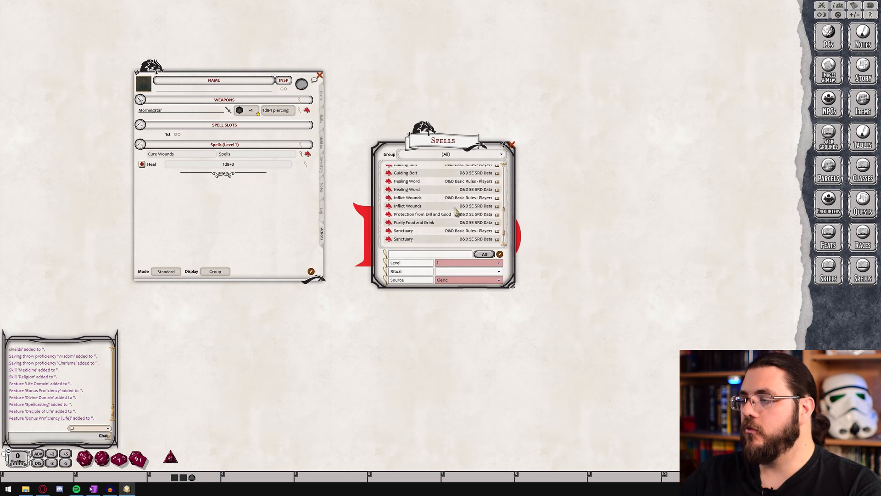
scroll(445, 216, "up", 8)
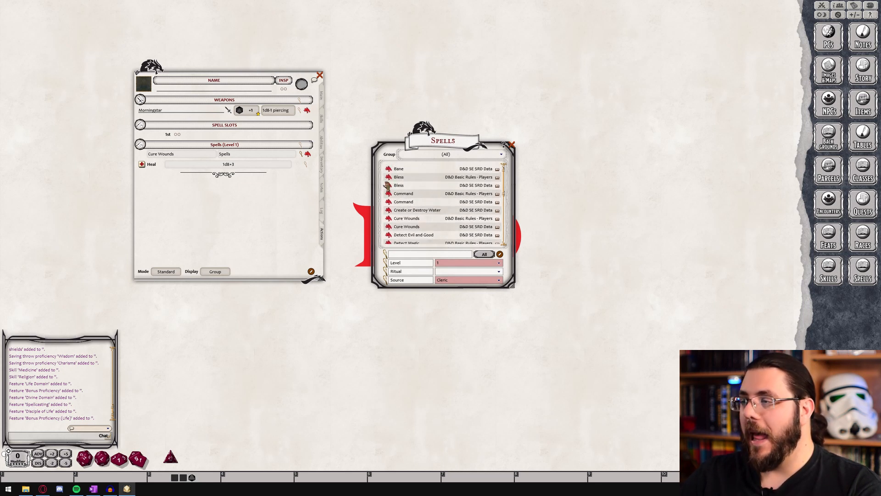
left_click_drag(388, 178, 179, 135)
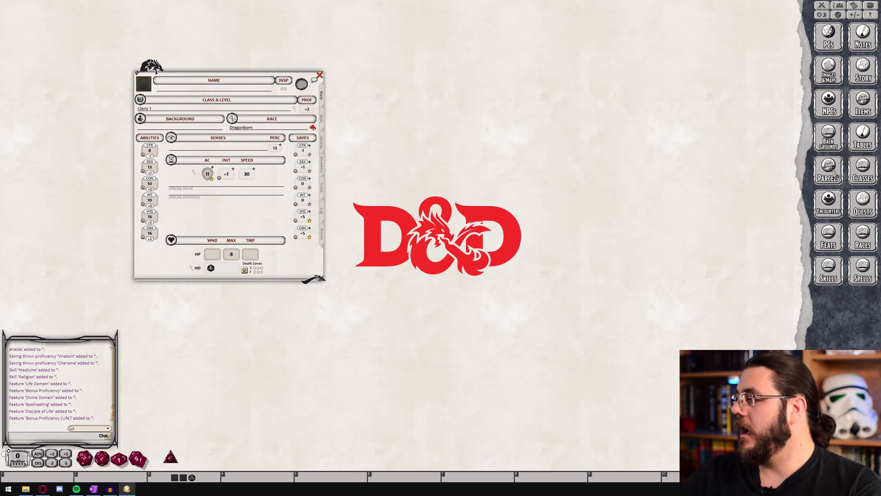
Open the Backgrounds list beside the character sheet and give the character the Sage background
left_click(833, 142)
left_click_drag(452, 154, 416, 154)
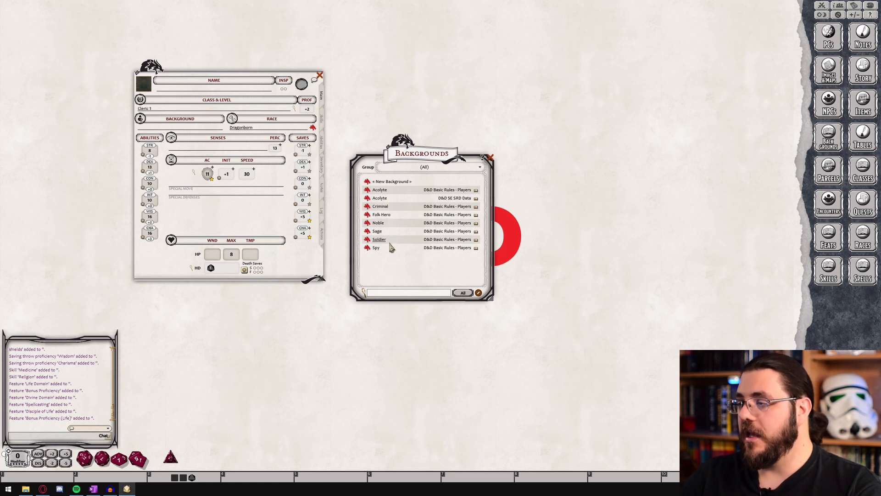
left_click_drag(367, 231, 161, 130)
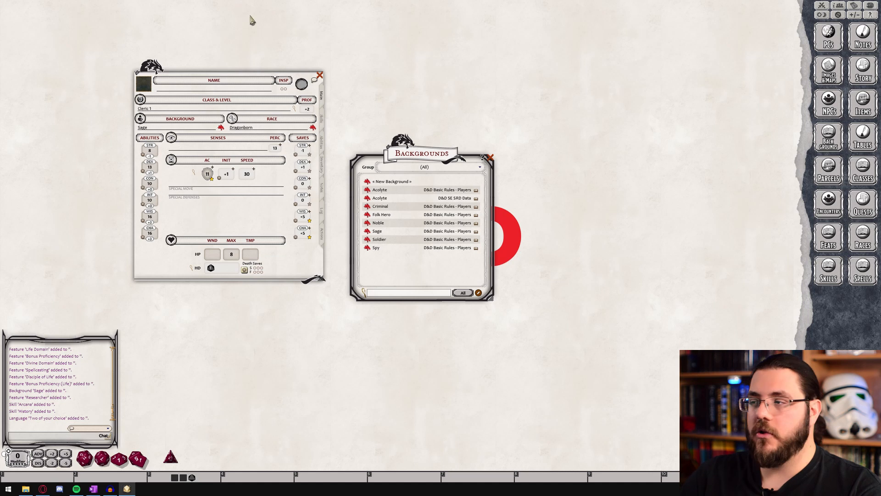
Replace the placeholder language on the character's abilities page with Elven and add Dwarven as another language
left_click(324, 149)
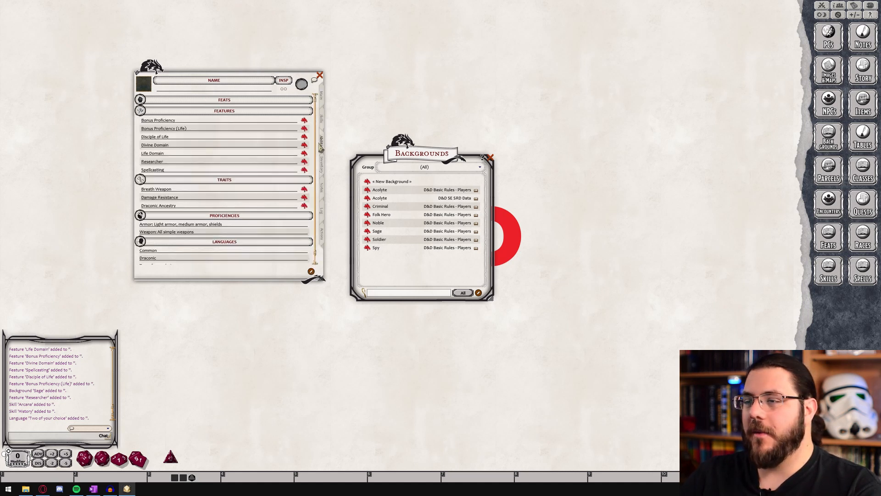
scroll(227, 167, "down", 1)
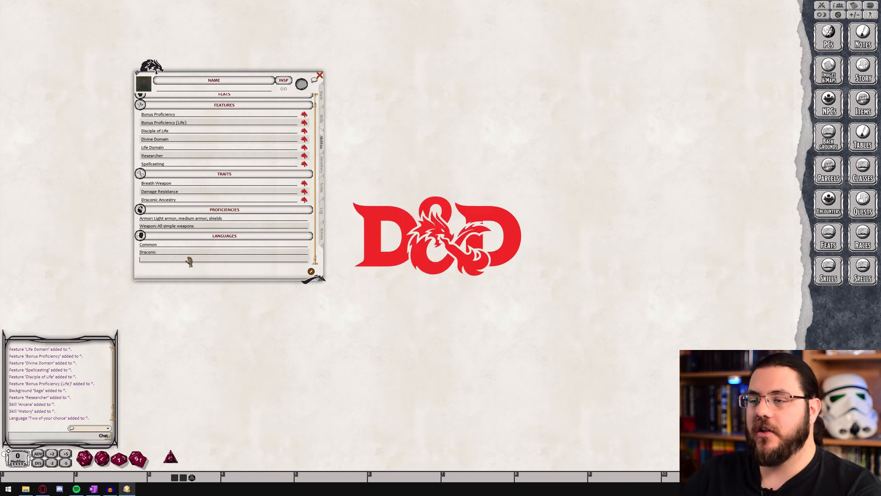
type("Elven")
key("Return")
type("Dw")
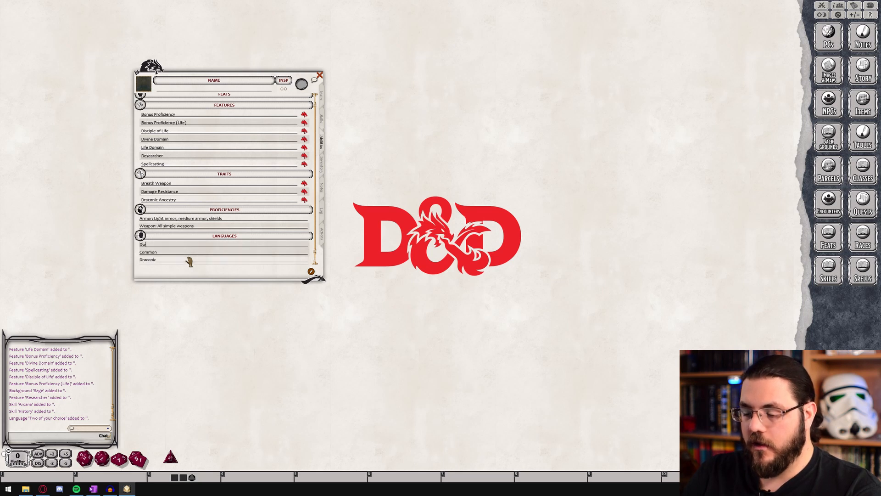
type("arven")
left_click(188, 259)
scroll(189, 260, "down", 1)
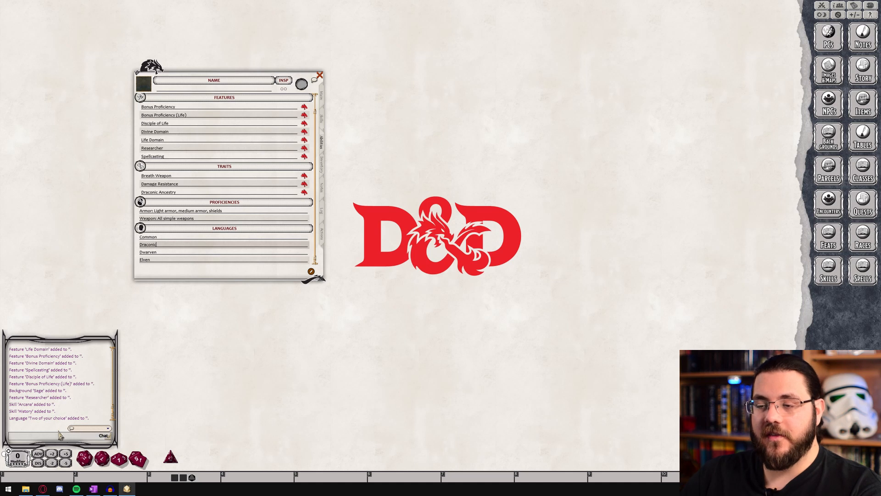
Set the chat's speaking language to Dwarvish
left_click(95, 429)
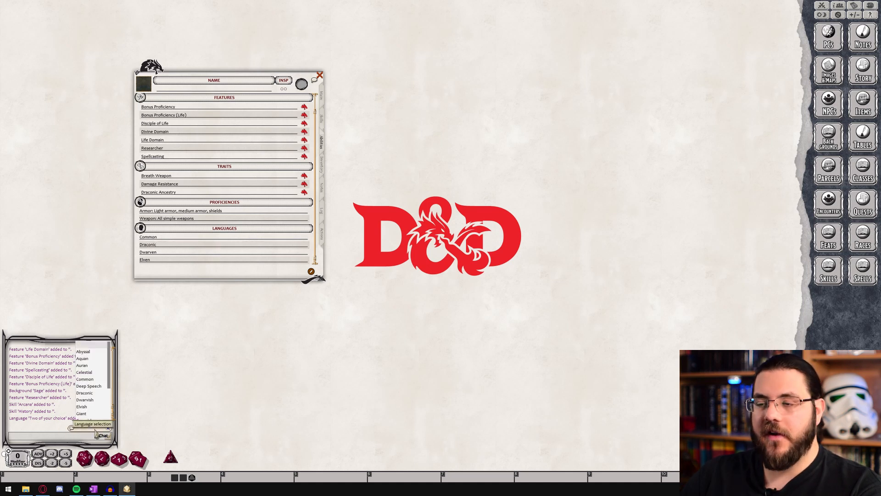
scroll(96, 395, "down", 2)
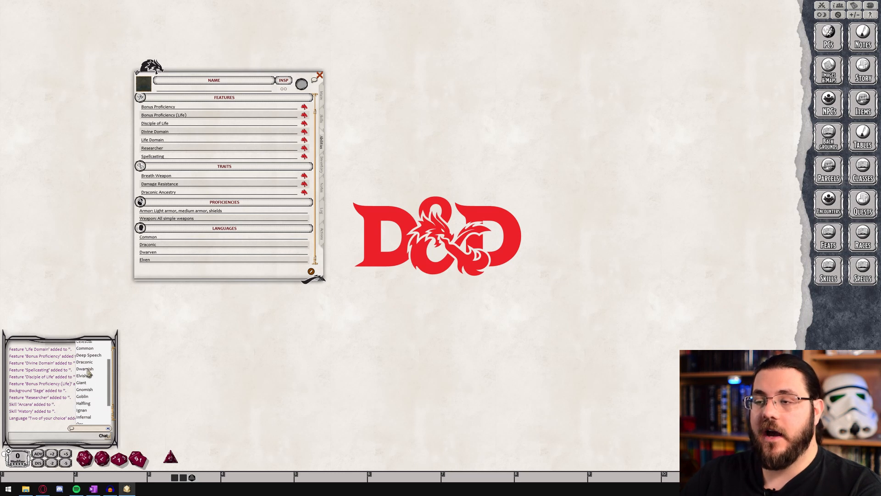
left_click(87, 369)
Correct the character's Dwarven language entry to Dwarvish
left_click(181, 256)
key("BackSpace")
key("BackSpace")
key("BackSpace")
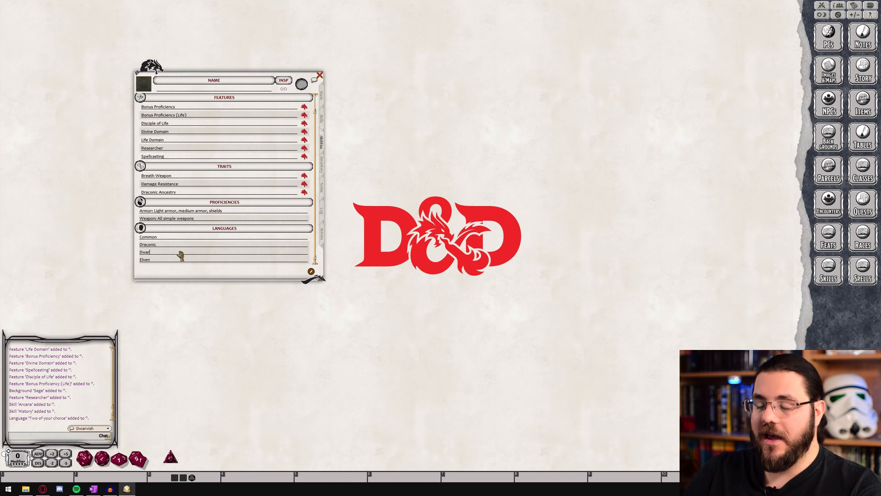
type("vish")
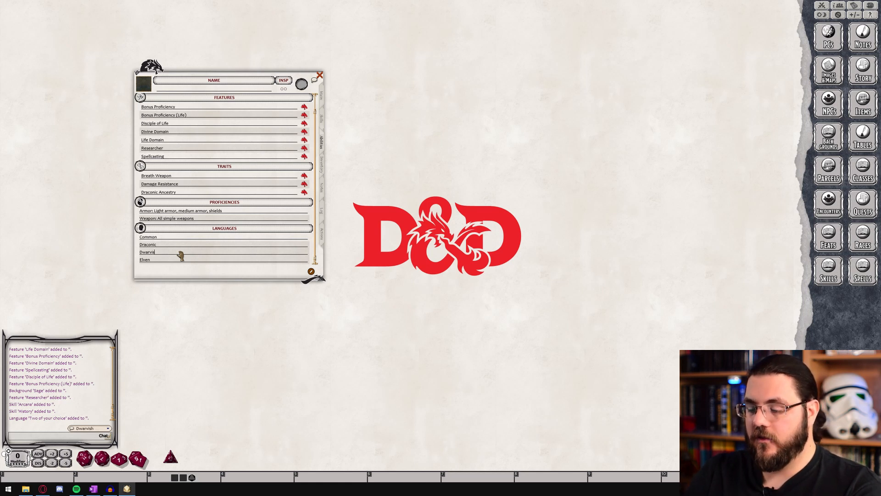
Send the message "Hello" in Dwarvish to the chat
left_click(46, 439)
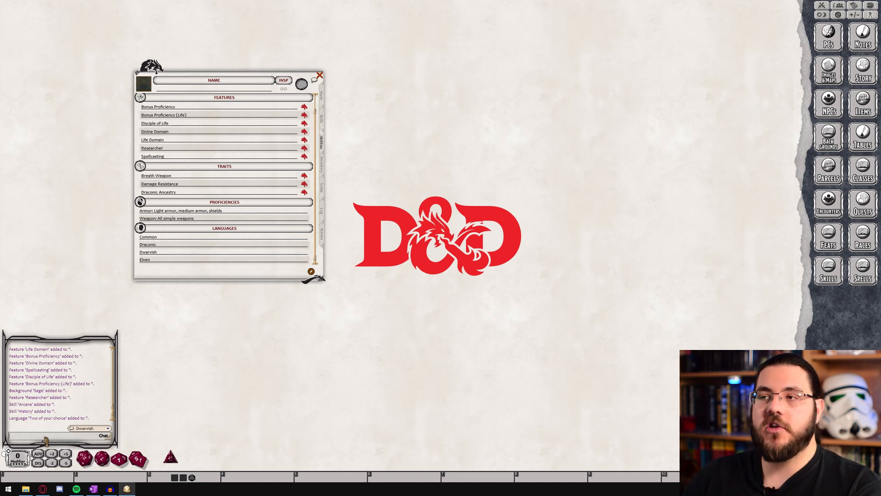
type("Hello")
key("Return")
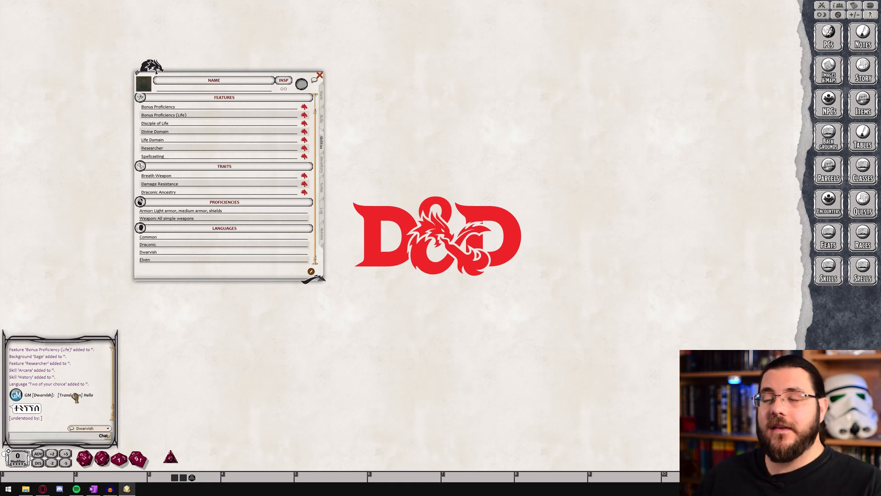
Return to the character's main page and set the portrait to the red dragonborn image Badaar.jpg
left_click(323, 99)
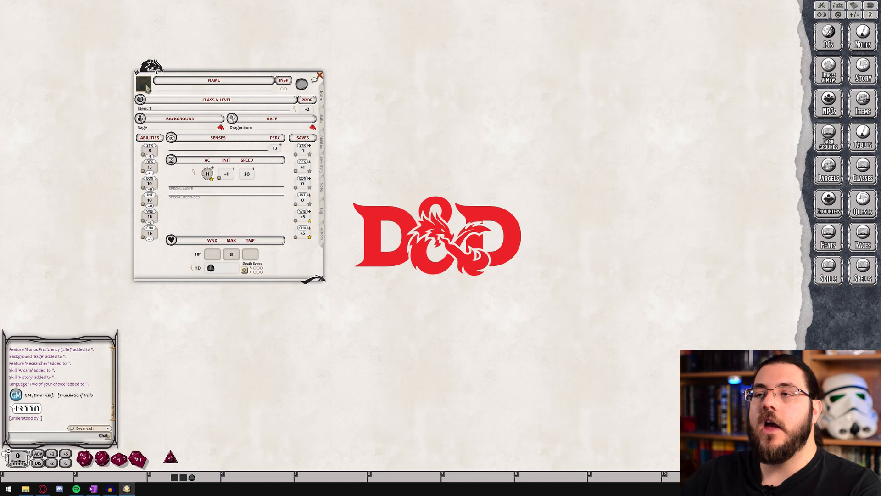
left_click(146, 86)
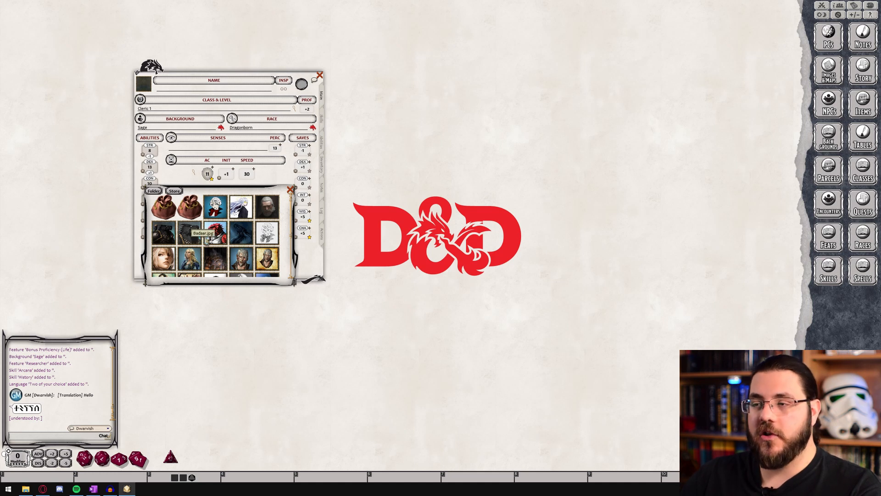
left_click(220, 235)
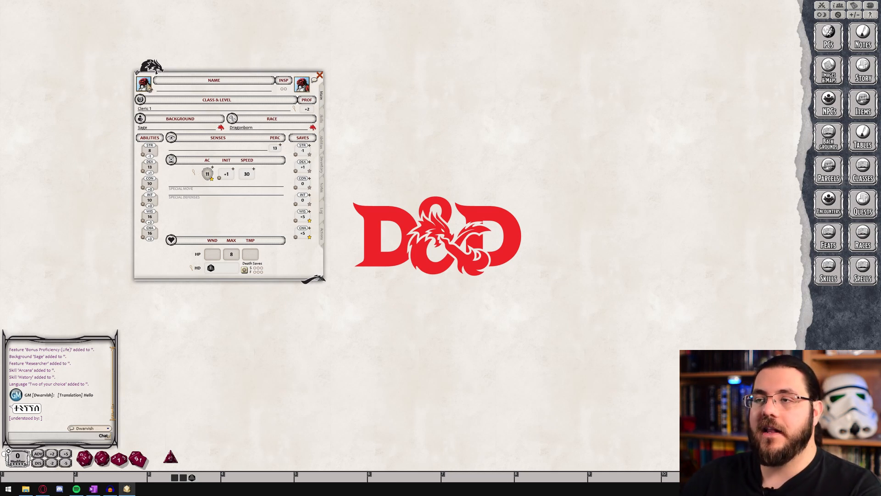
left_click(148, 88)
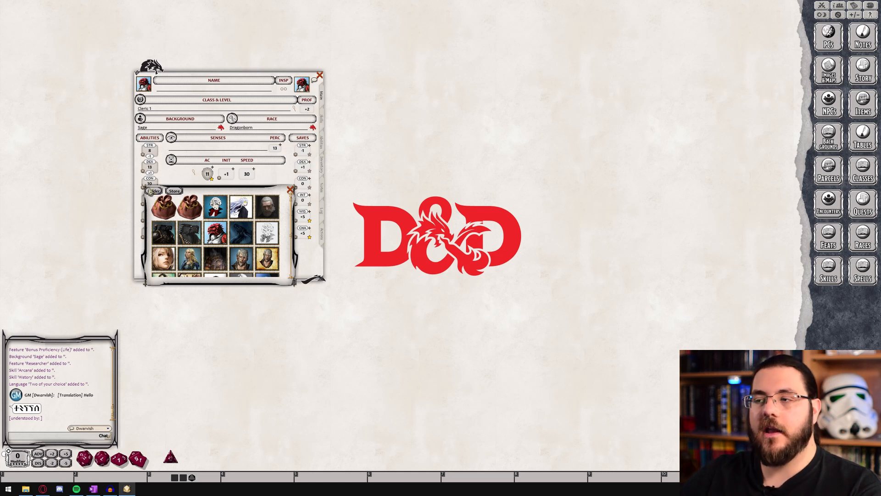
left_click(291, 190)
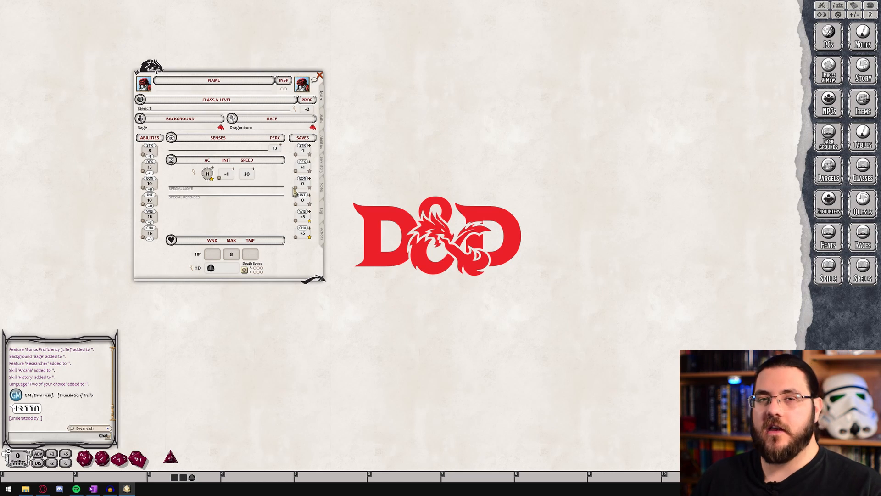
Name the character Badaar
left_click(169, 89)
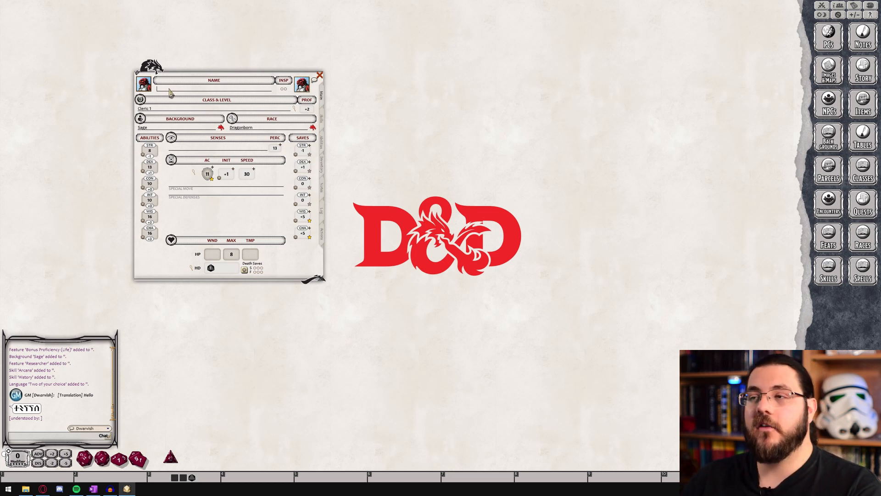
type("Badaar")
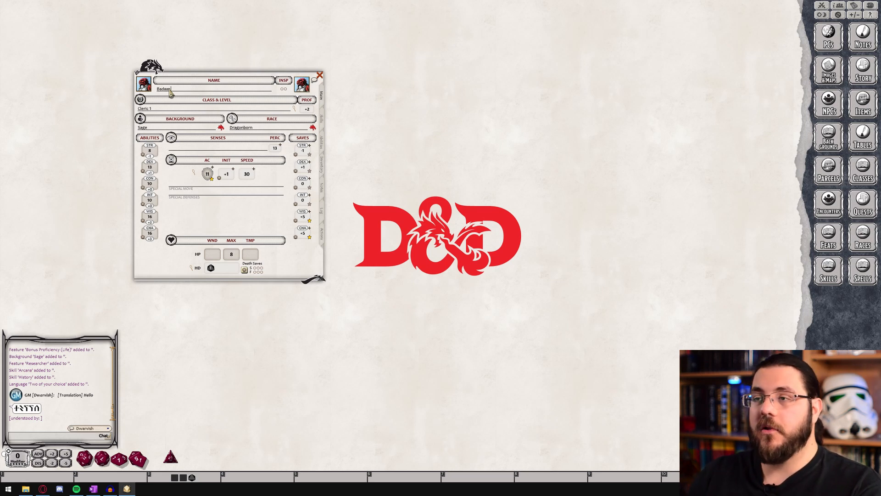
Review the character's skills, abilities, inventory, notes, log and main pages, and close the character sheet
left_click(322, 117)
left_click(323, 143)
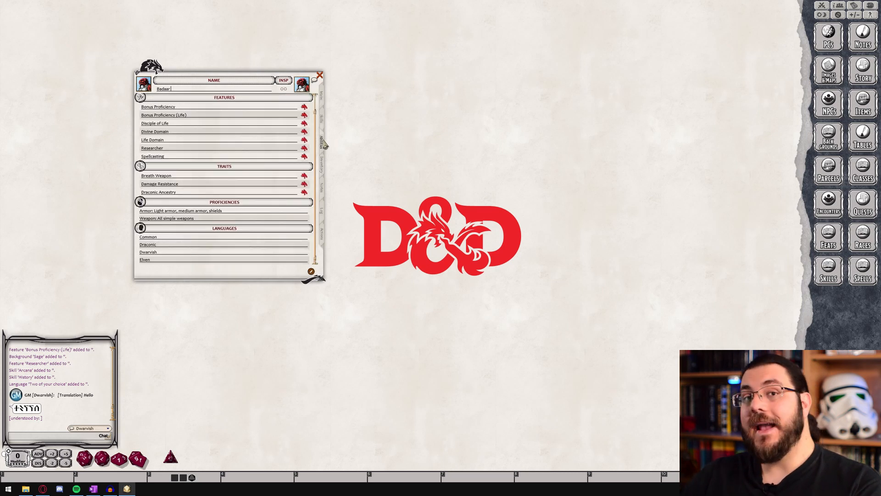
left_click(322, 165)
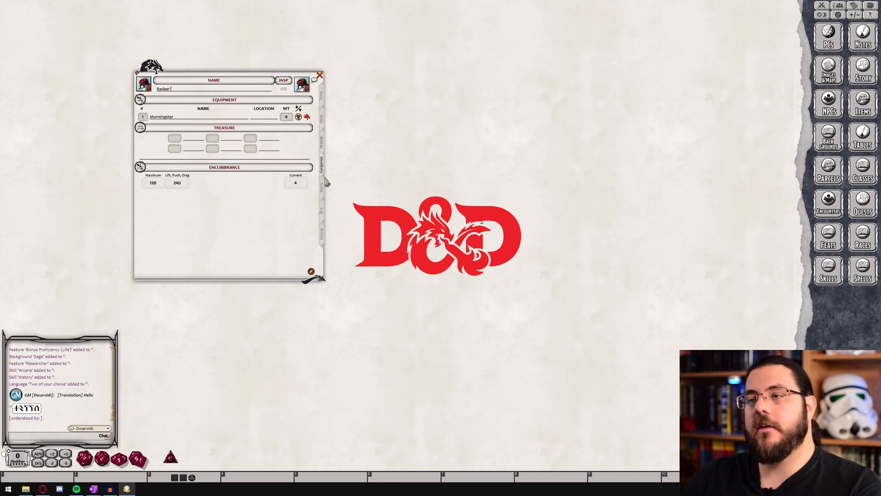
left_click(323, 194)
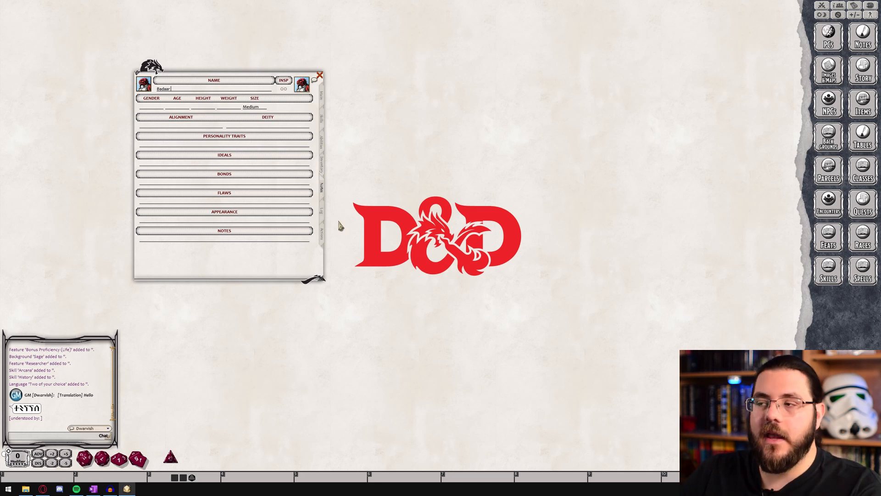
left_click(323, 213)
left_click(322, 95)
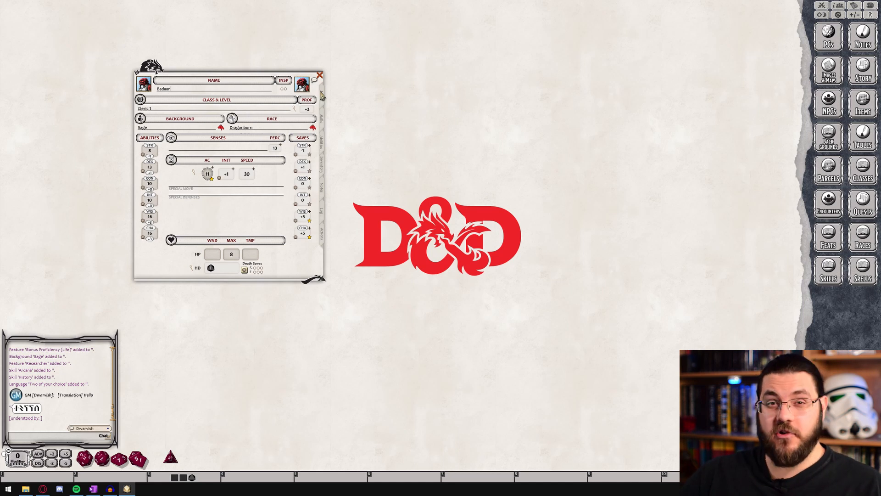
left_click(319, 75)
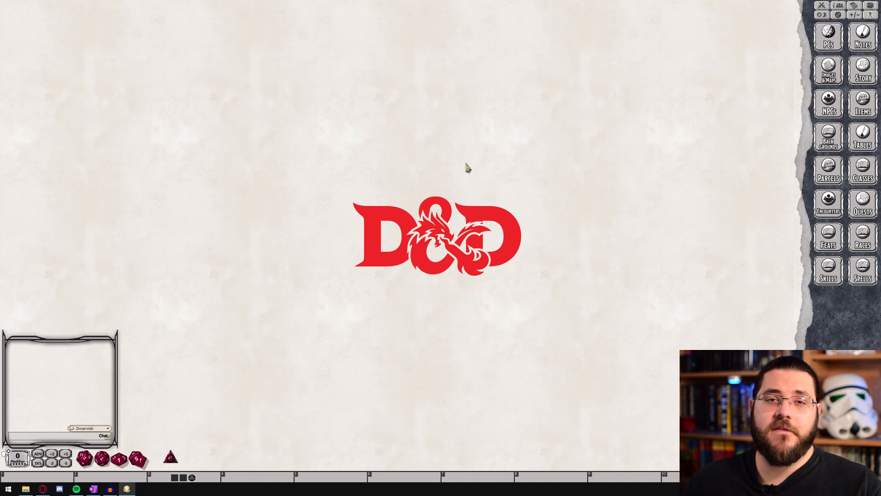
Open the Combat Tracker, move it away from the upper part of the tabletop, and open the Party Sheet
left_click(823, 5)
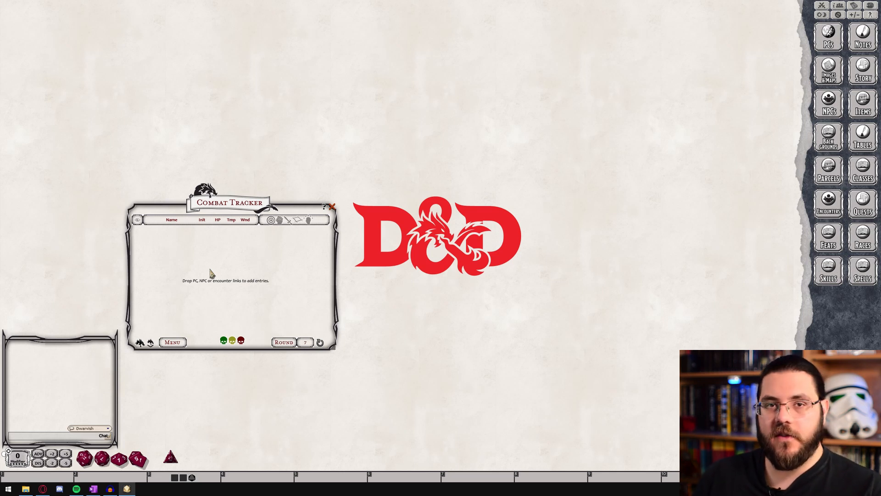
left_click_drag(236, 214, 255, 291)
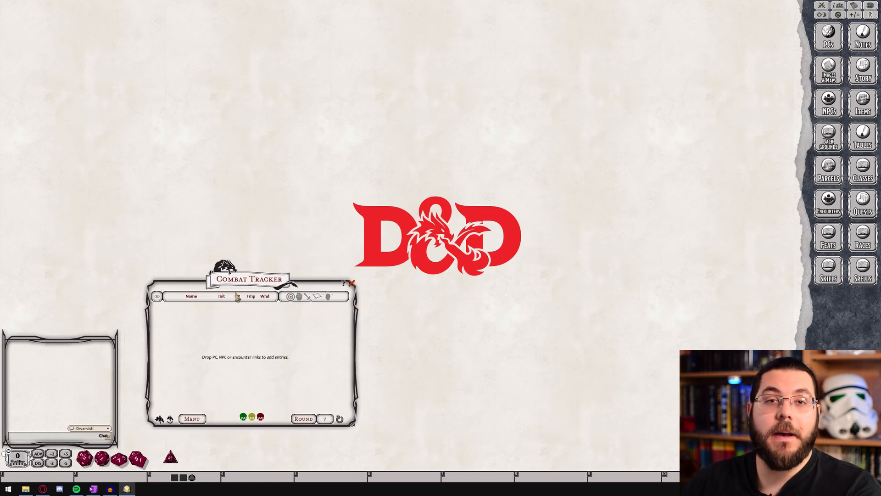
left_click(840, 5)
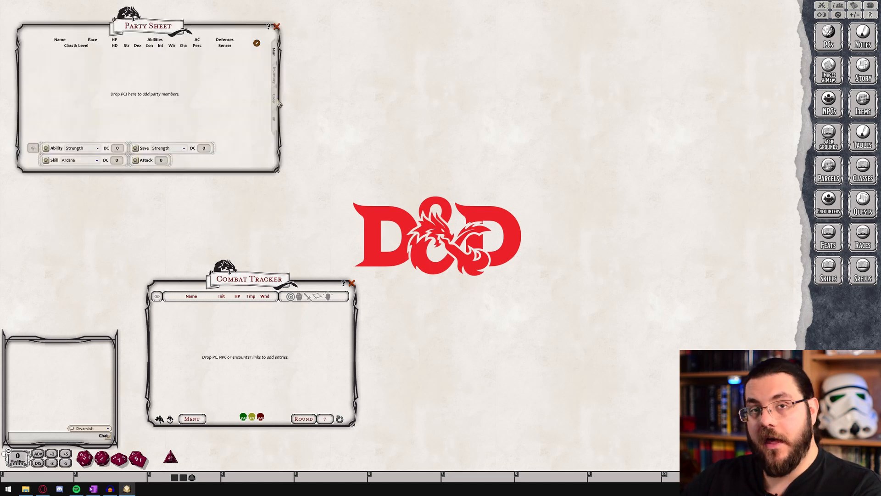
Add Badaar from the character selection list to the Party Sheet
left_click(832, 41)
left_click_drag(448, 198, 447, 83)
left_click_drag(353, 107, 105, 78)
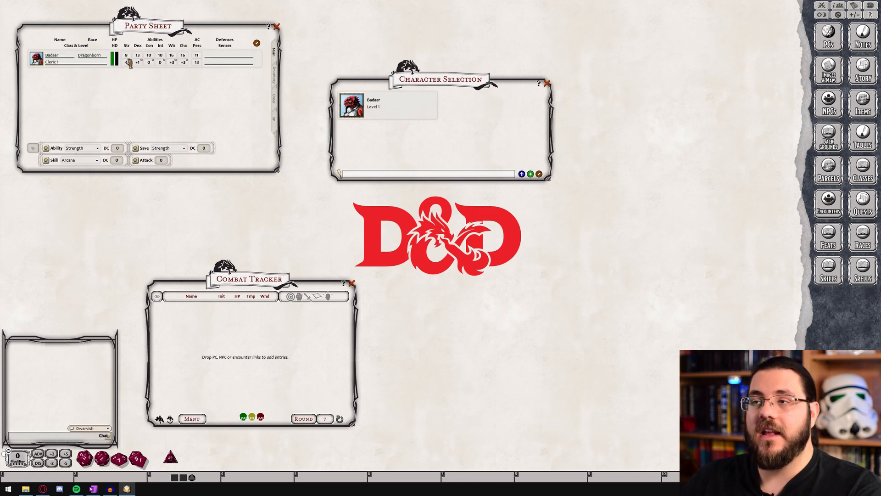
Review the Party Sheet's inventory, marching order and XP pages, and return to its main page
left_click(275, 77)
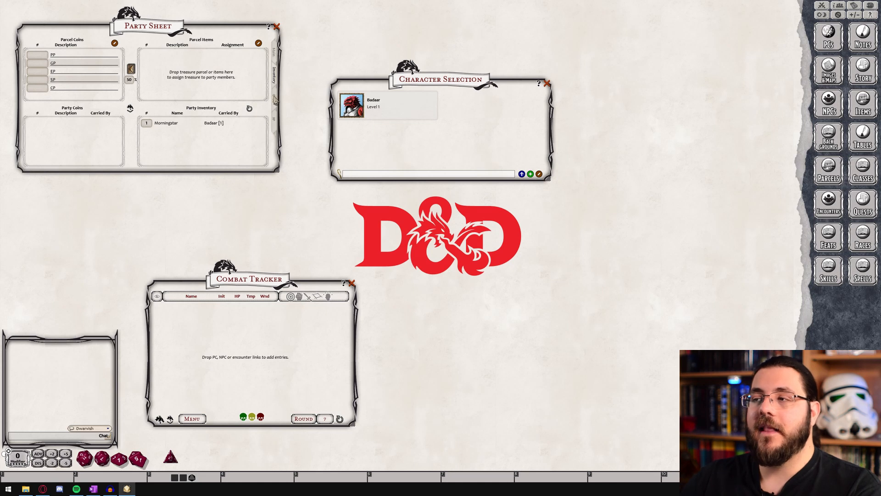
left_click(274, 99)
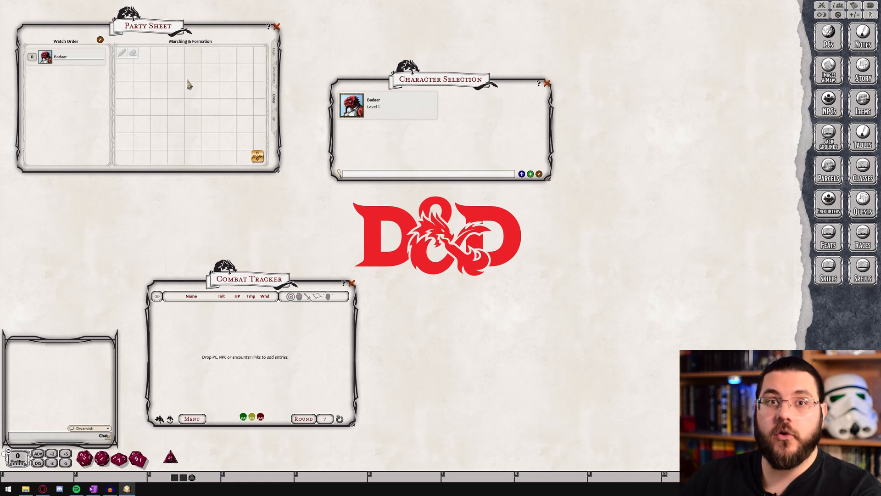
left_click(274, 120)
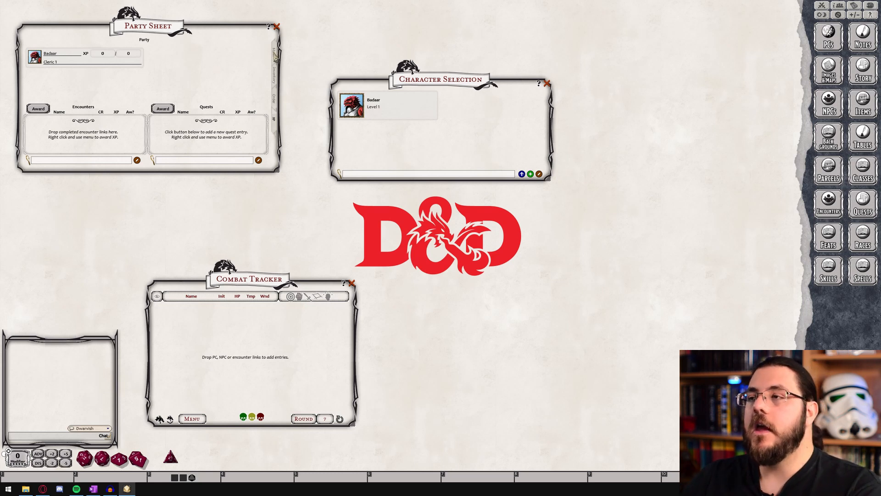
left_click(274, 52)
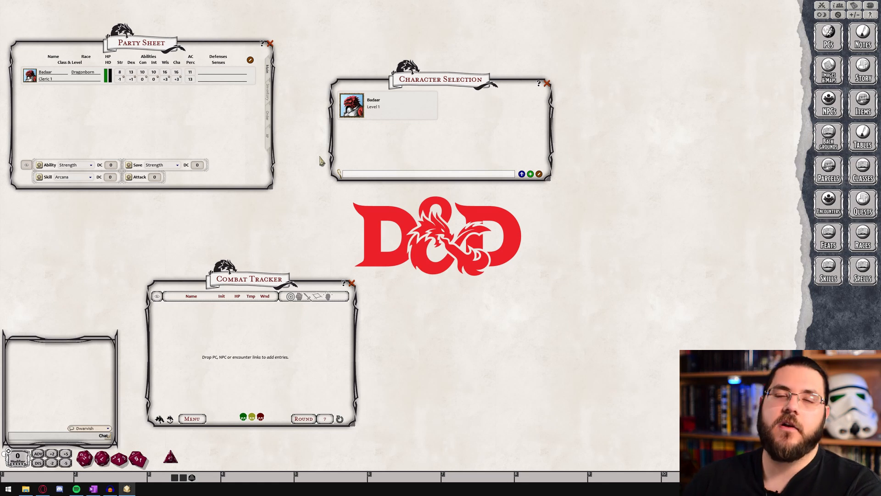
Add Badaar to the Combat Tracker with the Friendly faction and close the character selection list
left_click_drag(351, 105, 225, 363)
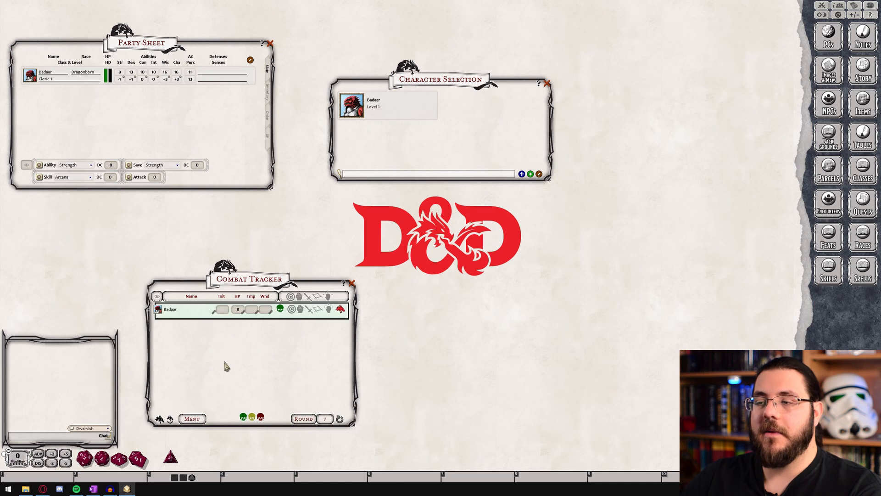
left_click(547, 84)
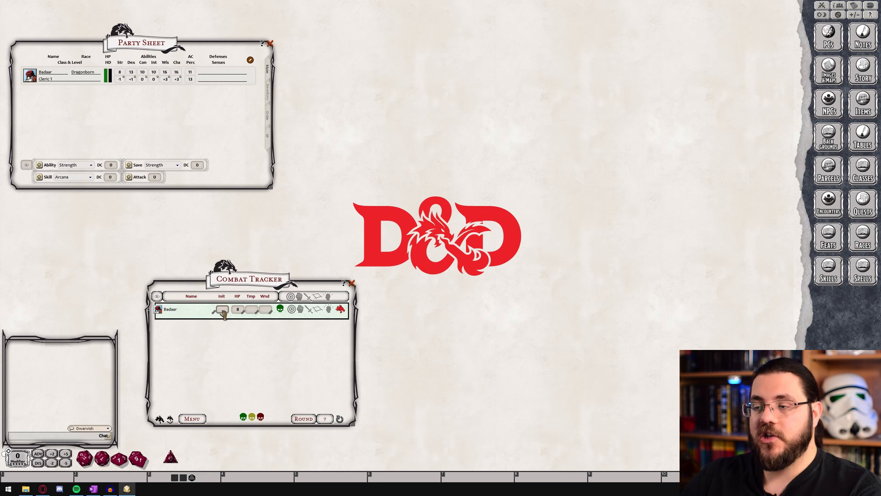
left_click(281, 312)
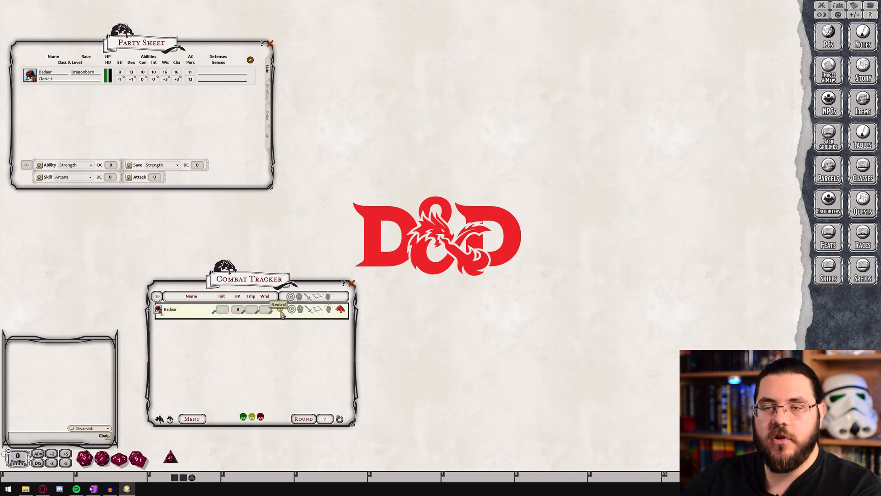
left_click(282, 313)
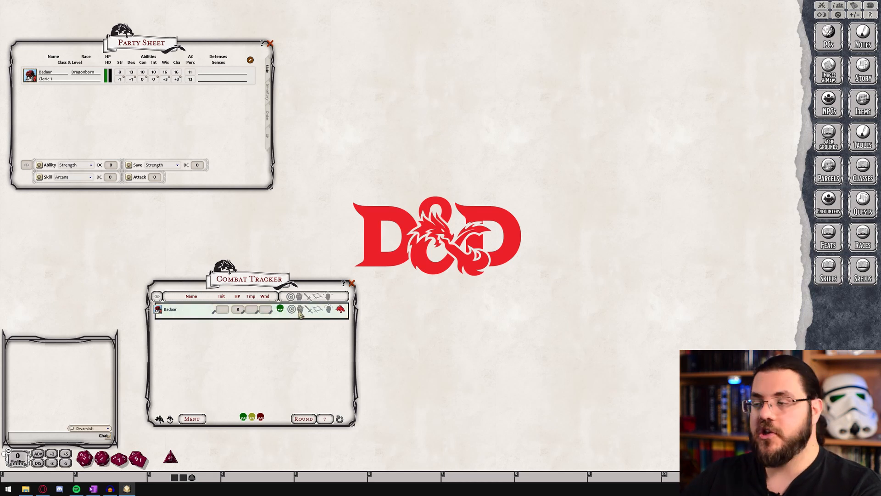
Show Badaar's ability scores and combat details in the Combat Tracker and roll his initiative
left_click(300, 310)
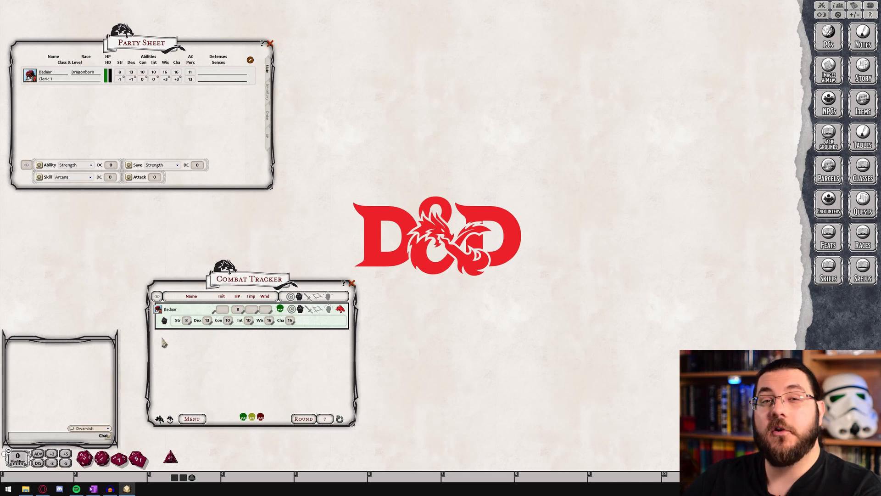
left_click(308, 311)
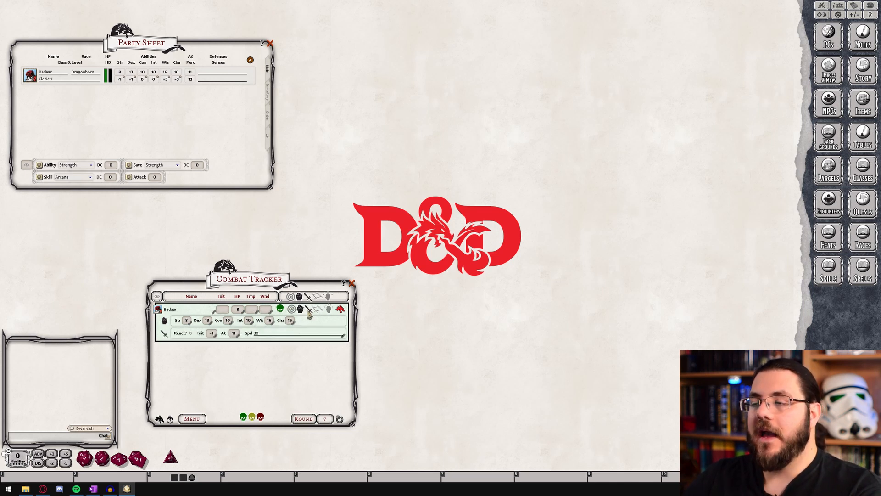
double_click(212, 335)
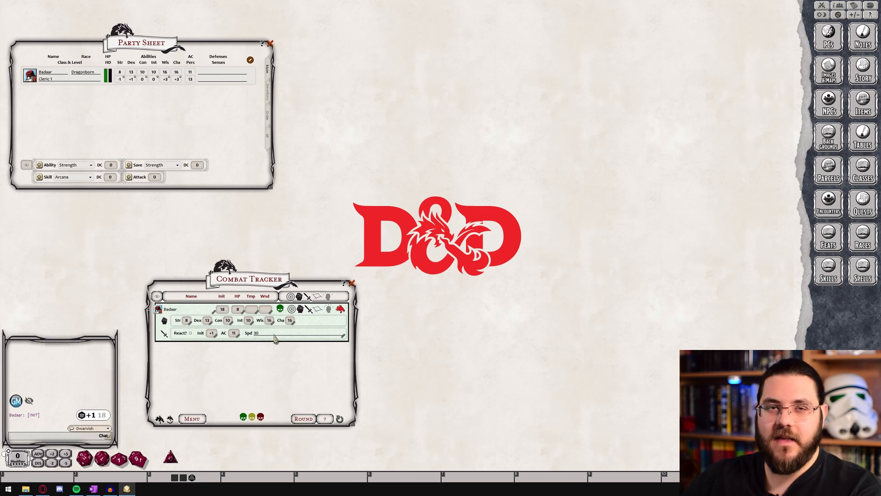
Examine Badaar's size, reach and effects sections in the Combat Tracker and his linked character sheet
left_click(317, 309)
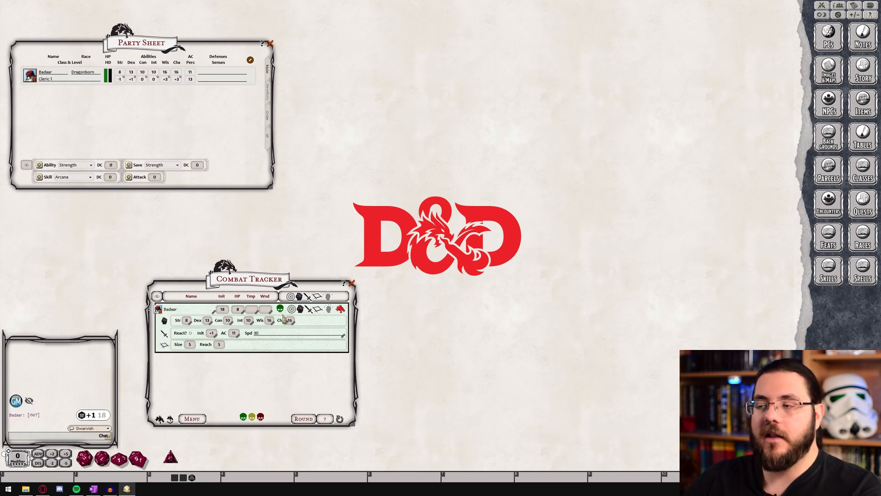
left_click(329, 311)
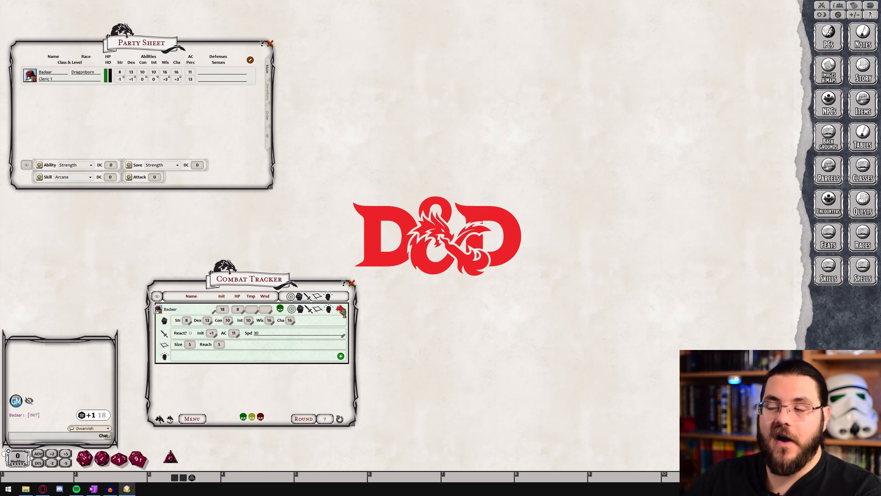
left_click(340, 310)
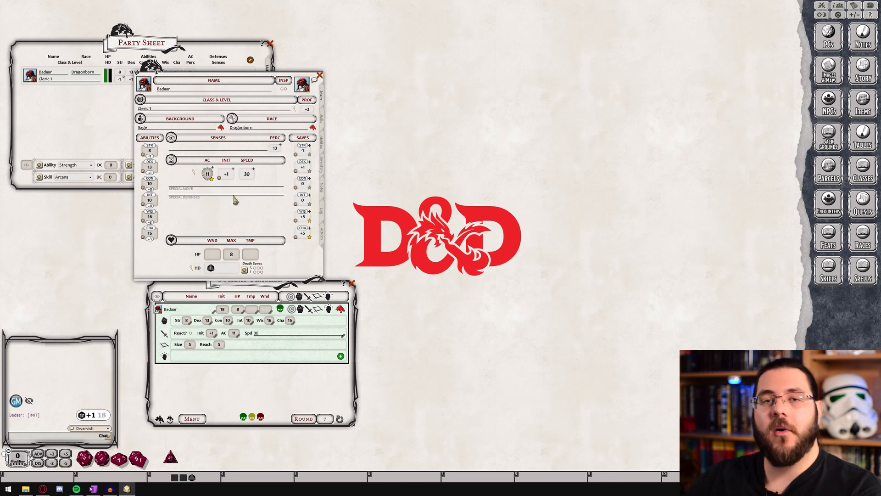
left_click(319, 75)
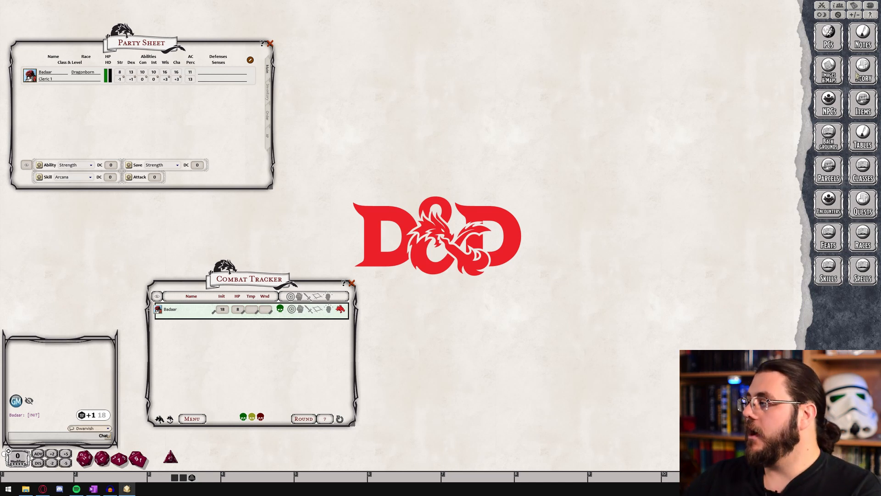
Add the Aarakocra from the NPC list to the Combat Tracker and show all NPCs to the players
left_click(830, 105)
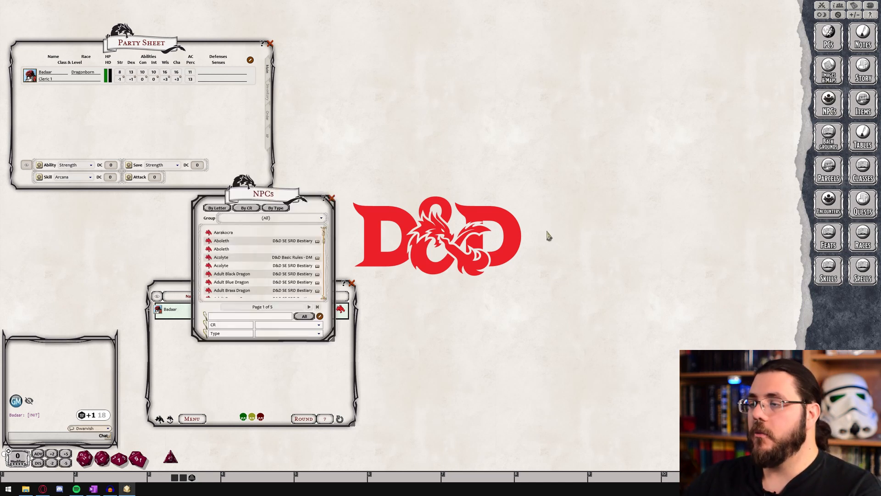
left_click_drag(301, 208, 474, 186)
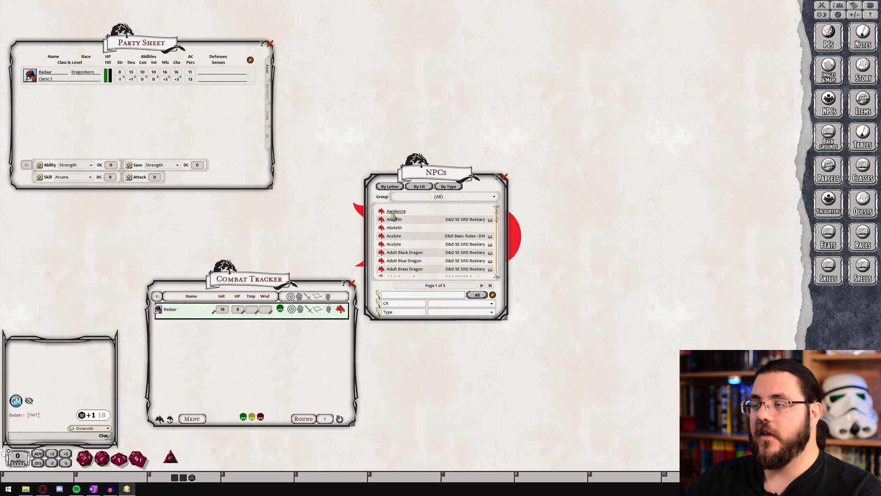
left_click_drag(382, 213, 195, 375)
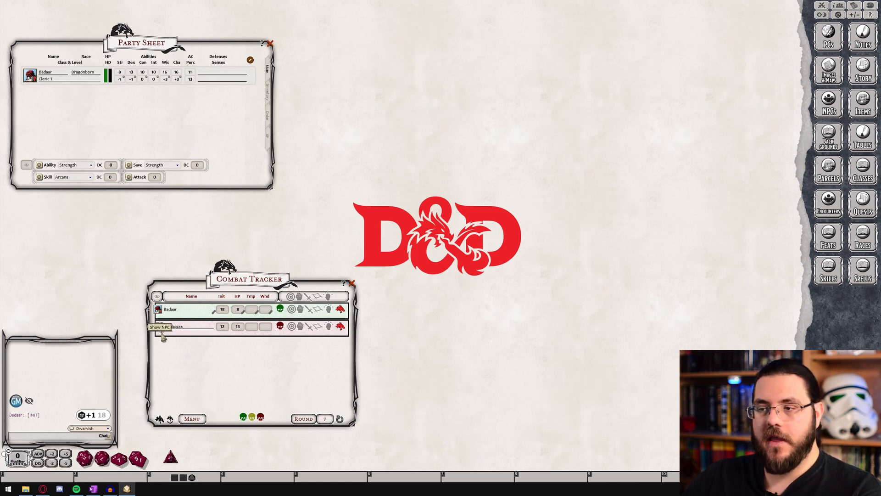
left_click(157, 297)
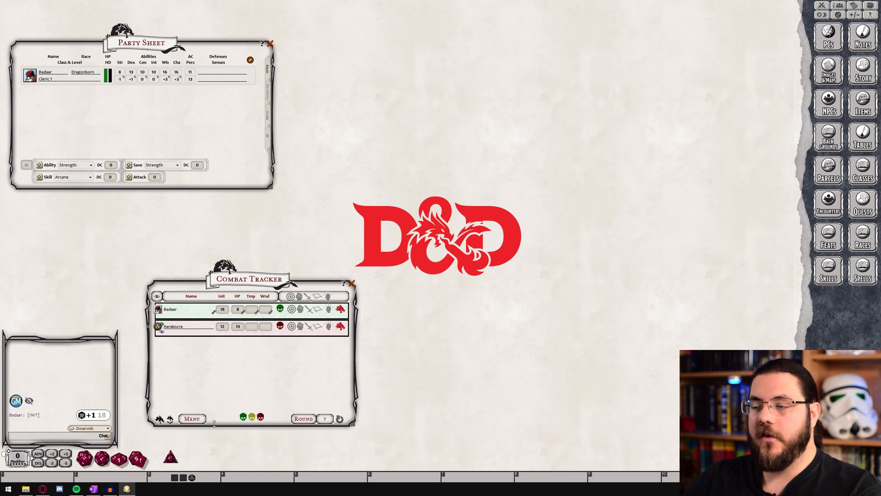
Start Badaar's turn in the Combat Tracker and open his character sheet beside it
left_click(172, 420)
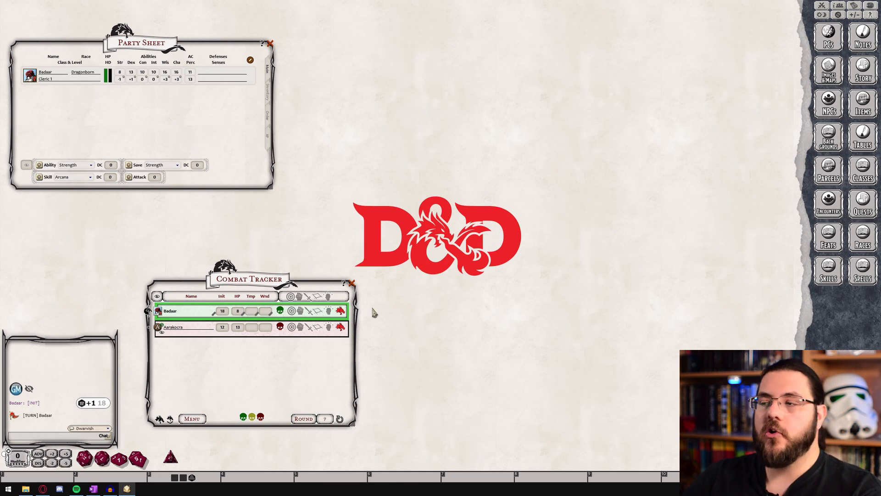
left_click(340, 312)
left_click_drag(247, 81, 535, 84)
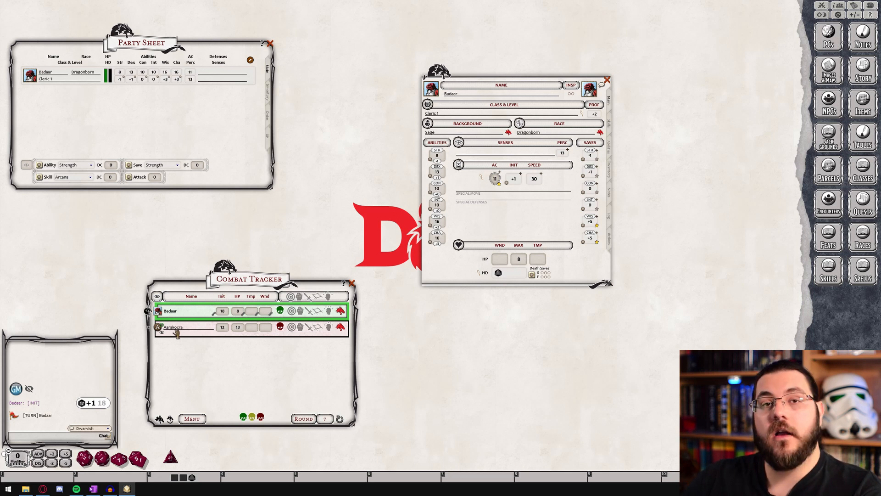
Set the Aarakocra as Badaar's target and roll his Morningstar attack and damage against it
left_click(292, 311)
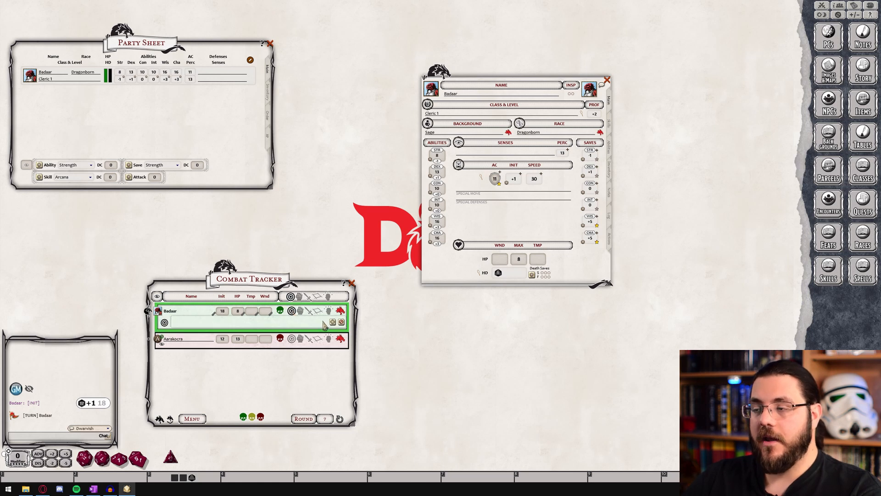
left_click_drag(333, 322, 210, 342)
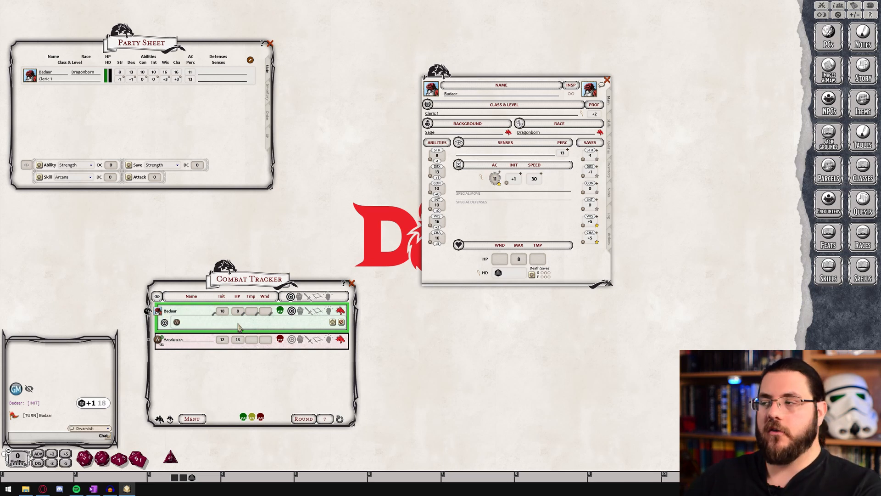
left_click(610, 239)
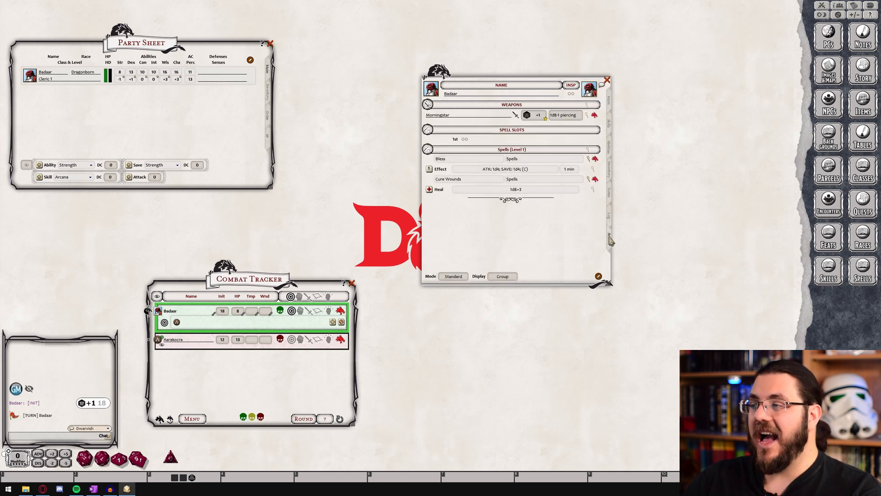
double_click(537, 117)
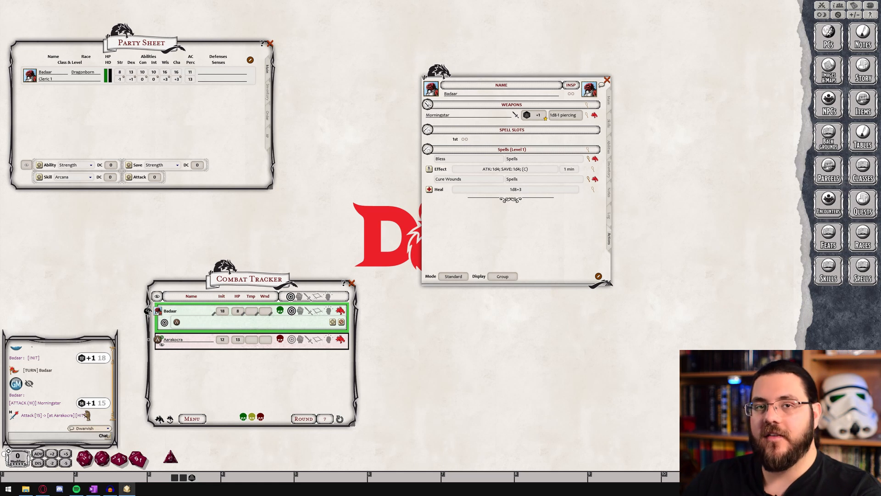
double_click(567, 115)
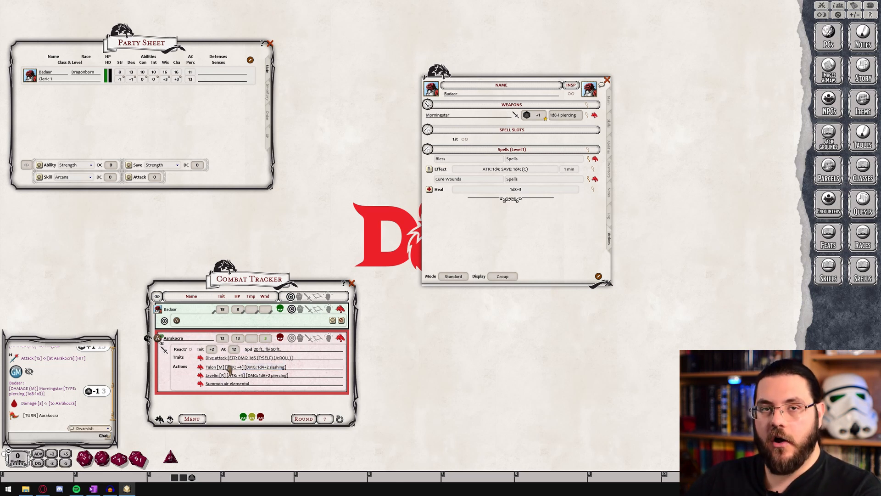
Set Badaar as the Aarakocra's only target and roll its Talon attack against him
left_click(291, 339)
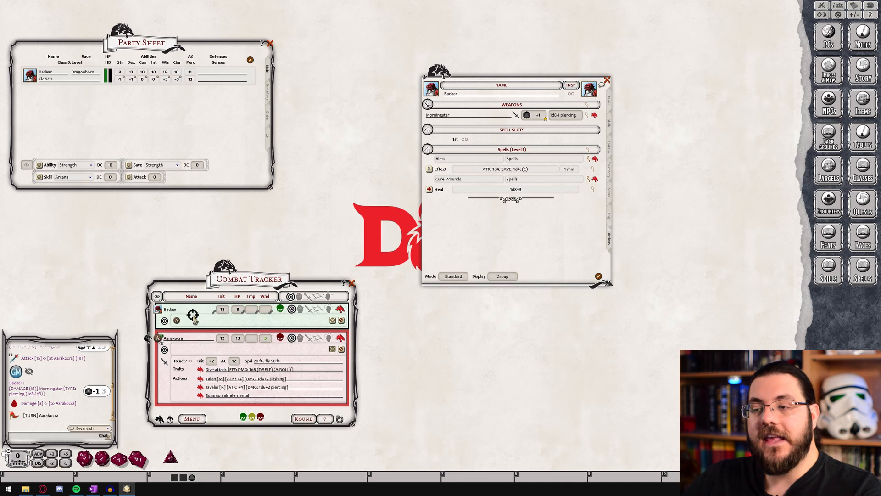
left_click_drag(313, 340, 333, 349)
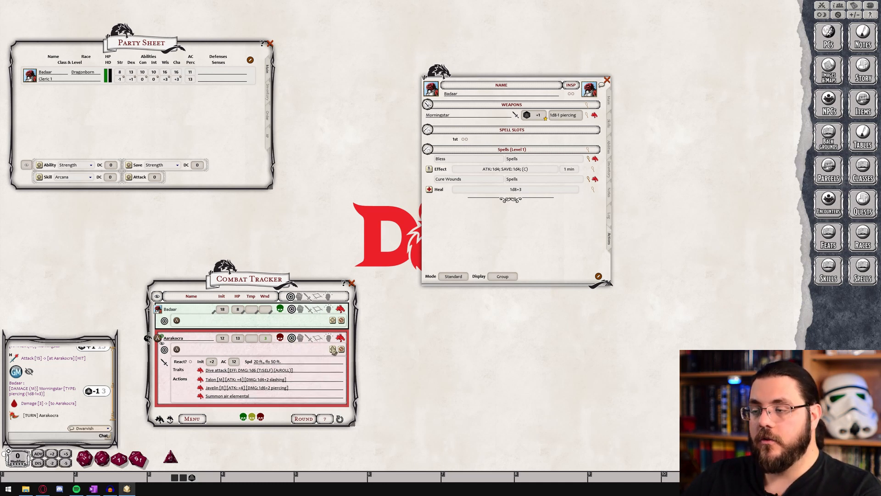
left_click_drag(333, 351, 224, 313)
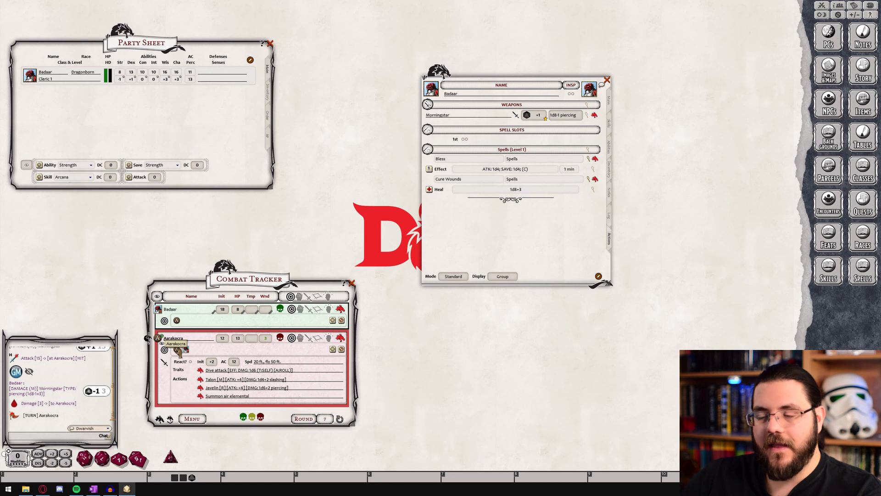
left_click(341, 350)
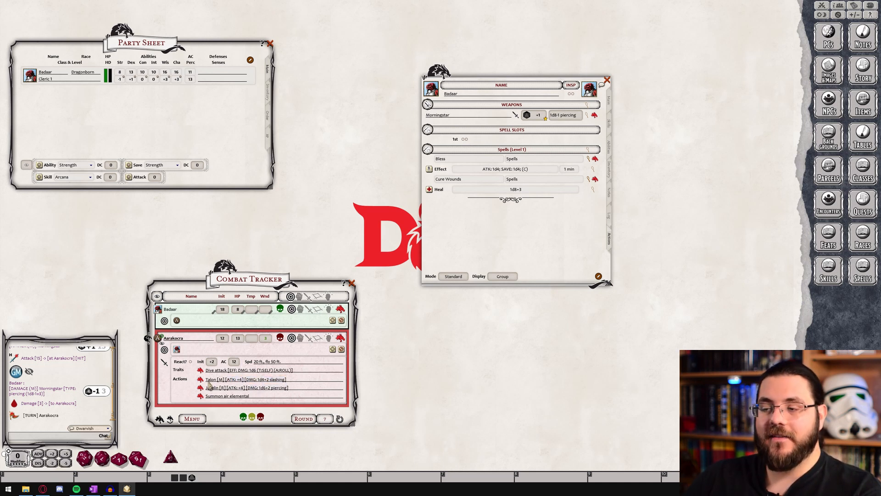
double_click(233, 380)
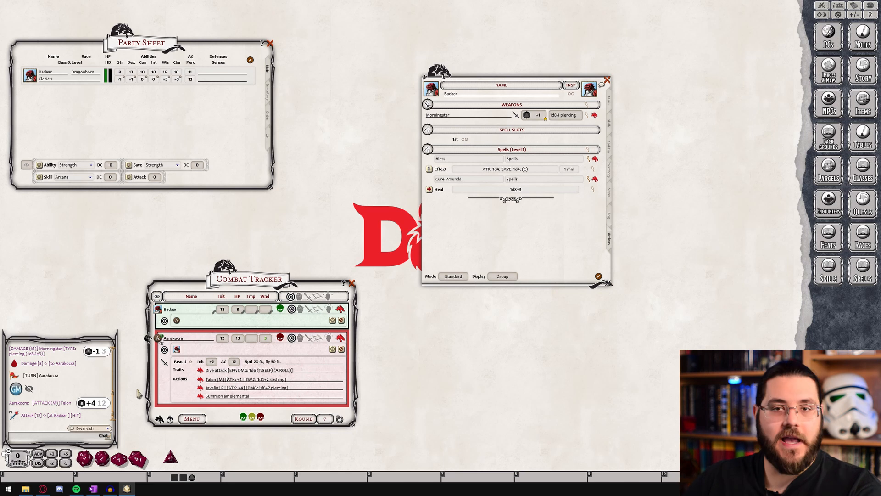
Roll the Aarakocra's Talon damage against Badaar and advance the Combat Tracker to Badaar's turn
double_click(263, 380)
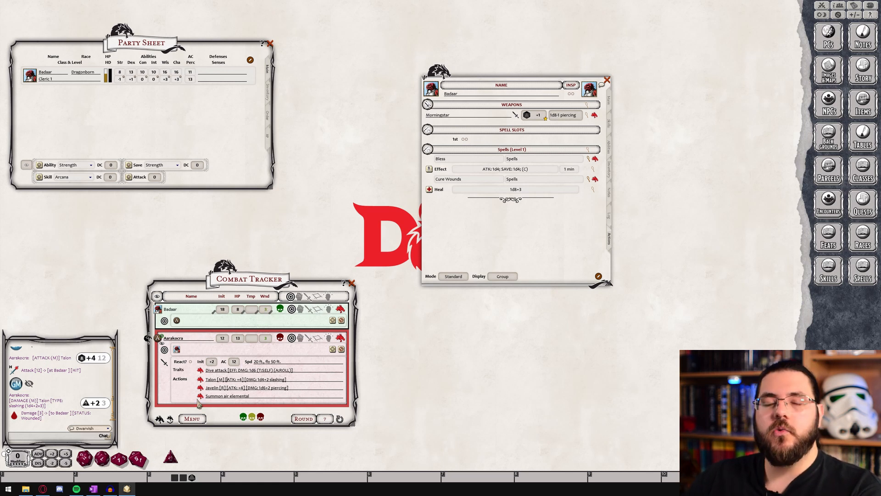
left_click(170, 420)
left_click(173, 424)
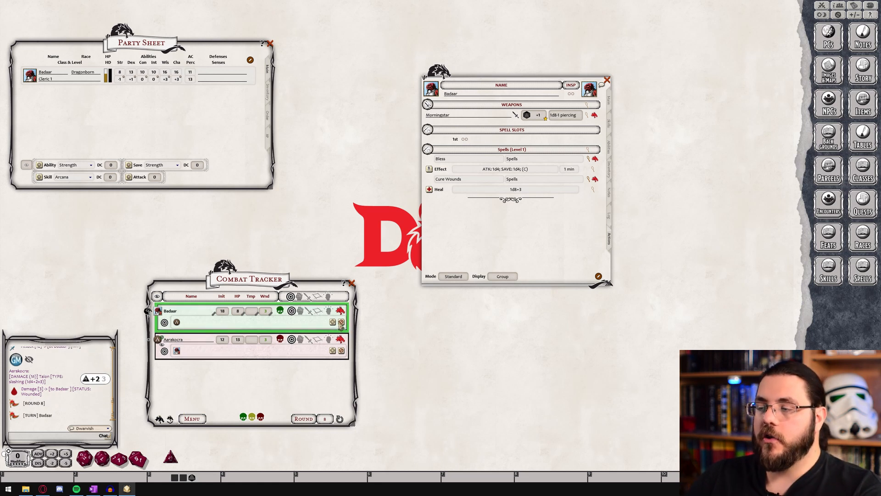
Replace Badaar's target with Badaar himself and roll the Cure Wounds heal on him
left_click(341, 322)
left_click_drag(210, 313, 216, 319)
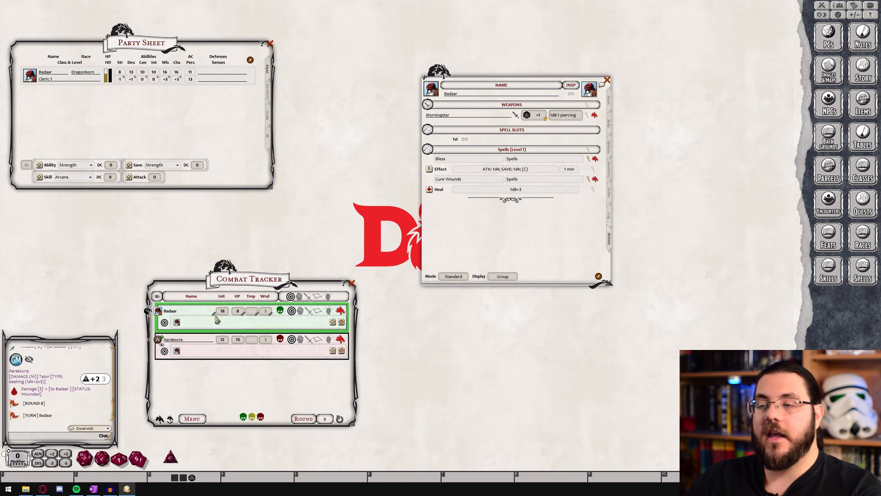
left_click(432, 192)
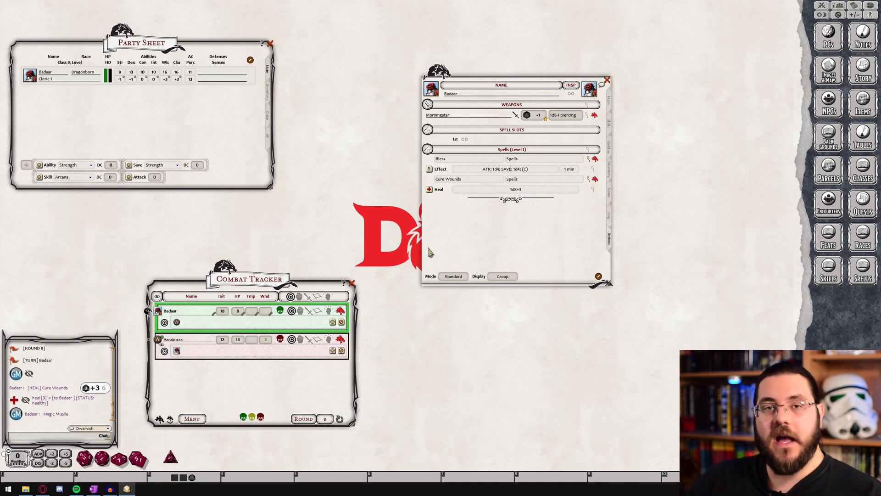
Add Acid Arrow from the unfiltered spell list to Badaar's actions, and roll its cast and damage against the Aarakocra
left_click(863, 271)
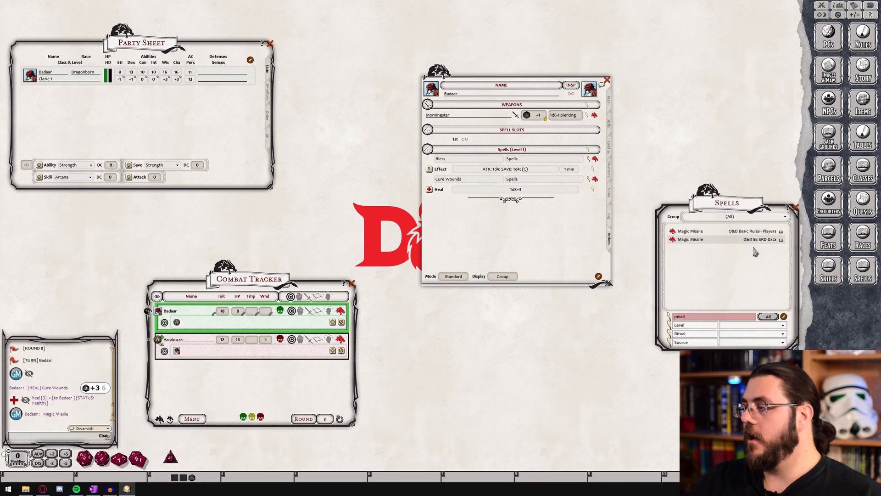
left_click(722, 317)
key("BackSpace")
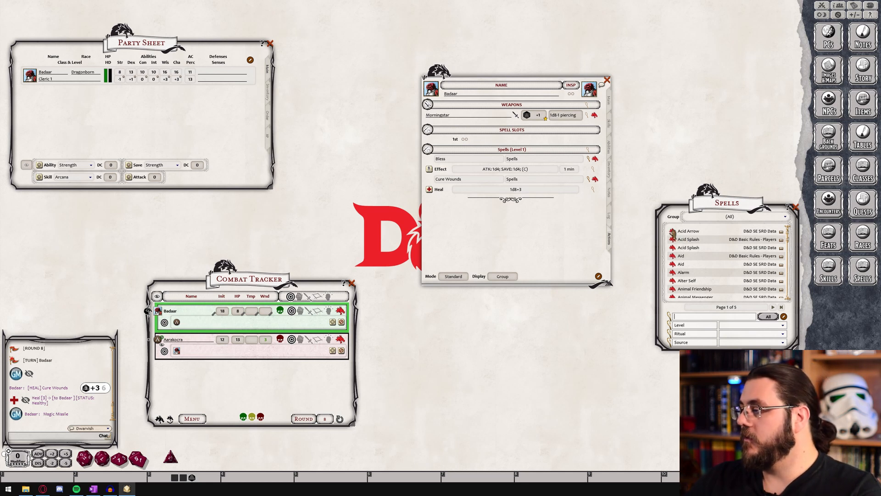
left_click_drag(673, 234, 530, 231)
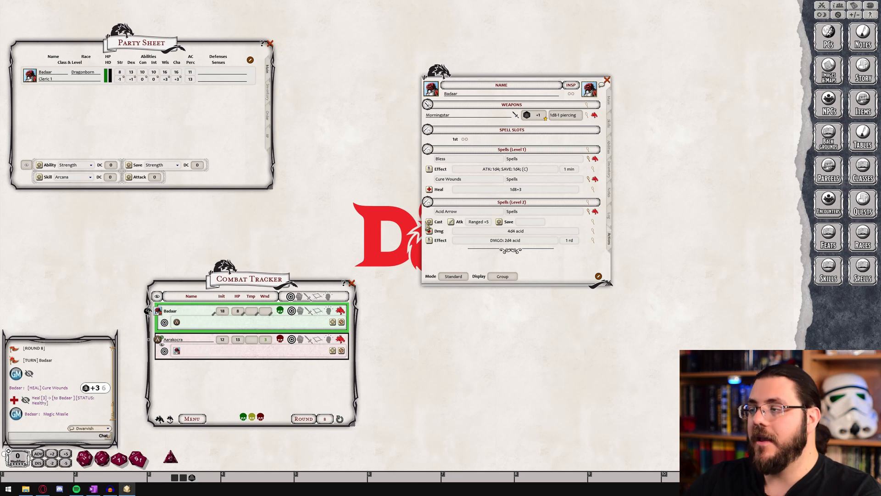
double_click(428, 222)
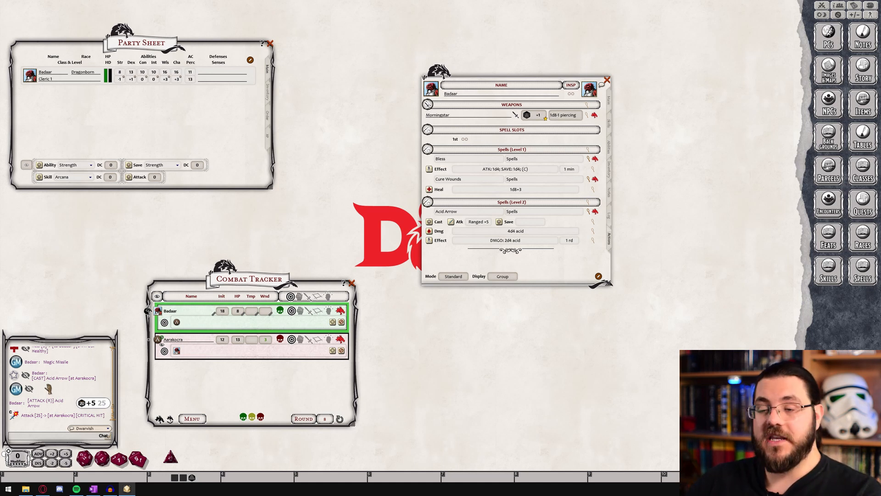
double_click(430, 232)
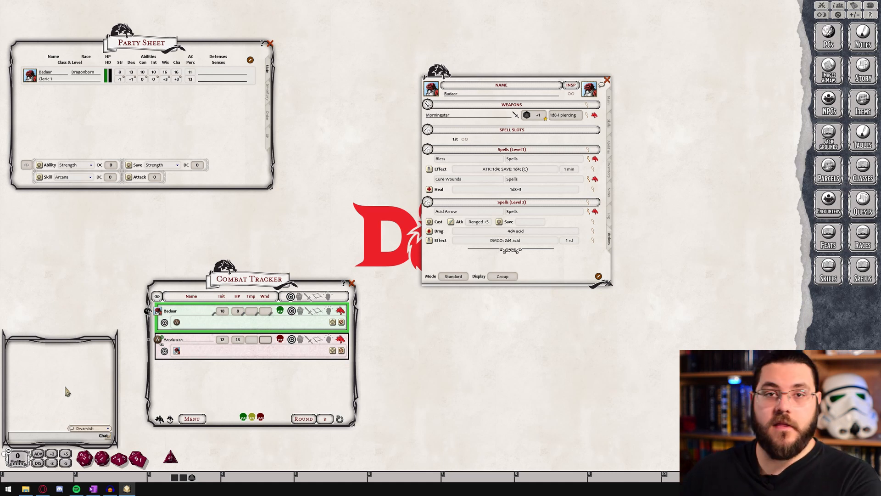
Apply the Stunned condition to the Aarakocra and roll Badaar's Morningstar attack against it
left_click(871, 15)
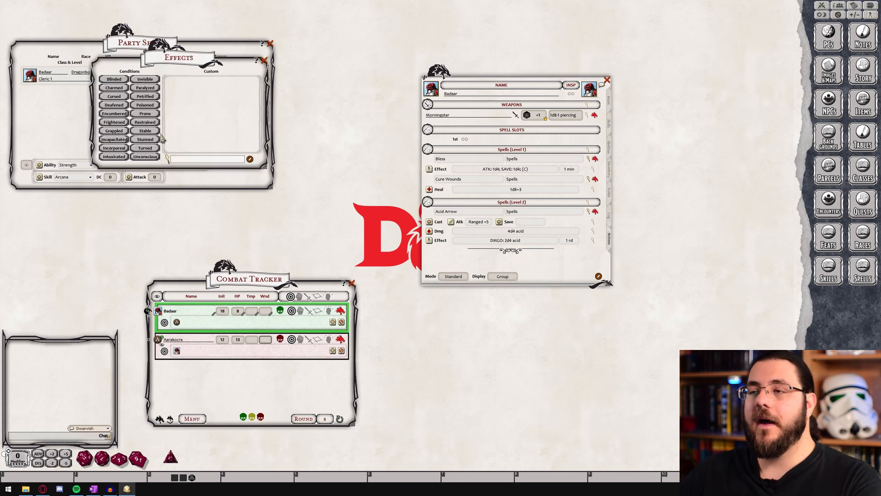
left_click_drag(152, 140, 208, 350)
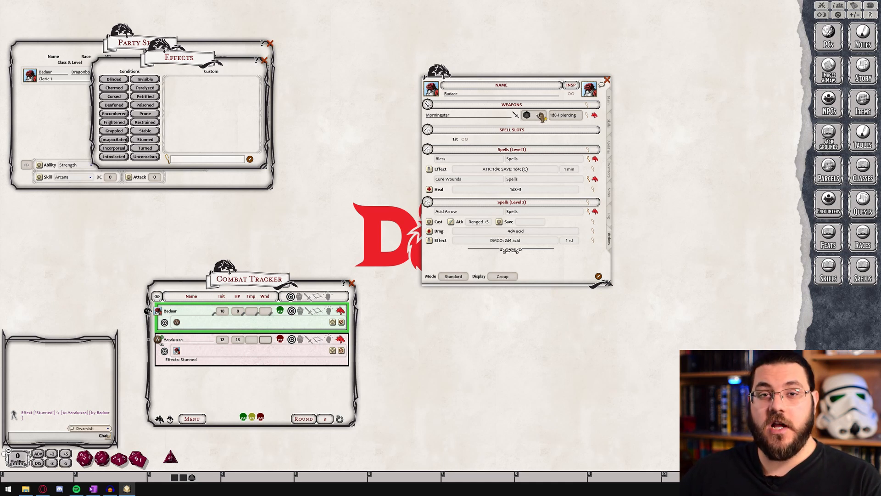
double_click(540, 116)
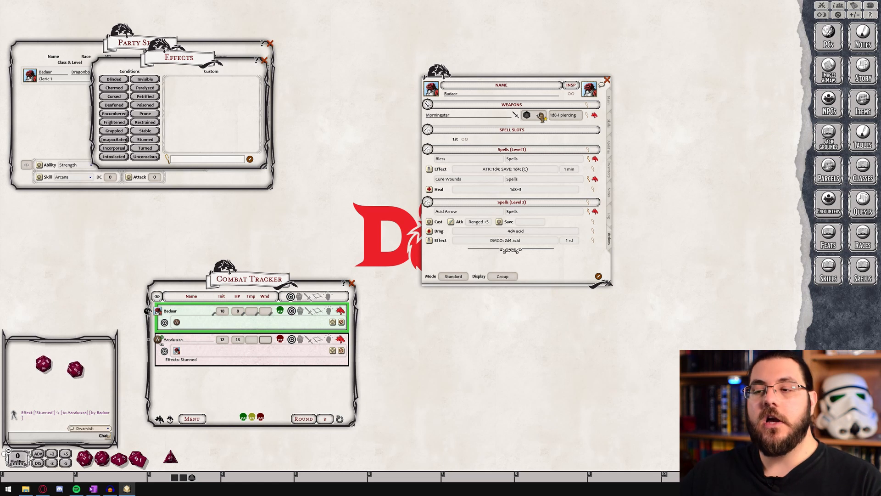
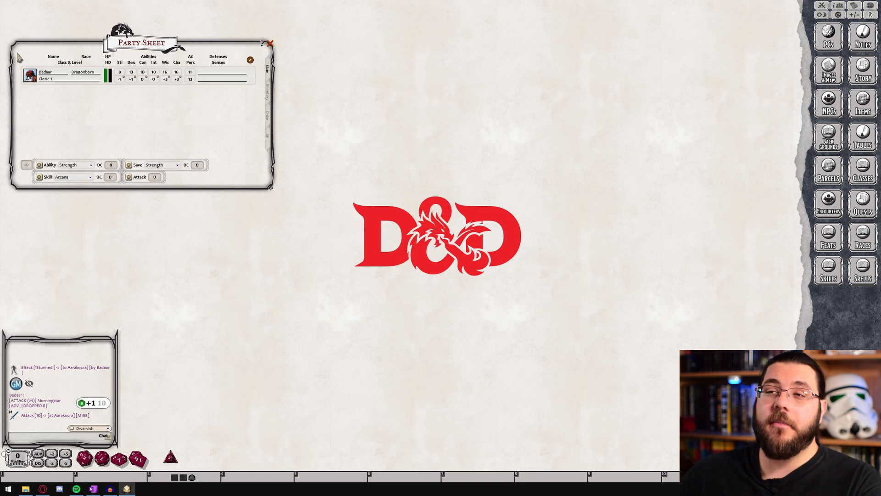
Open Badaar's character sheet and the Items list, and create a new parcel in the Parcels list
left_click(29, 75)
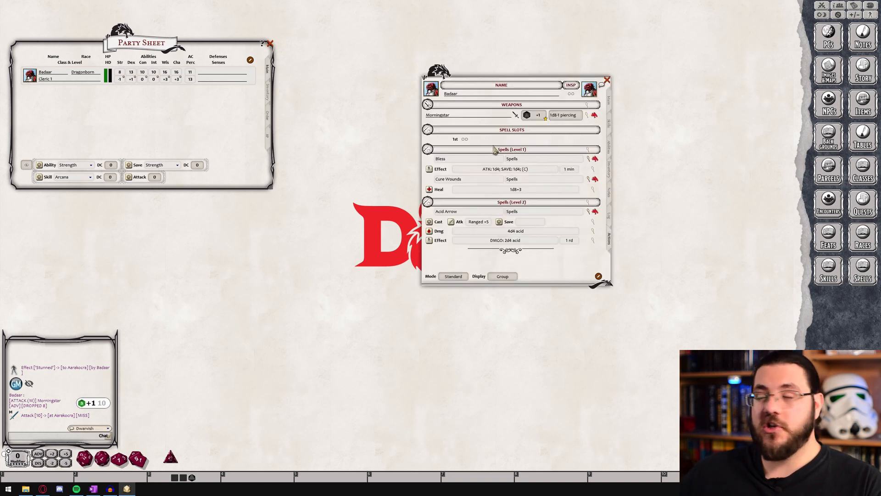
left_click(867, 106)
left_click_drag(486, 184, 337, 183)
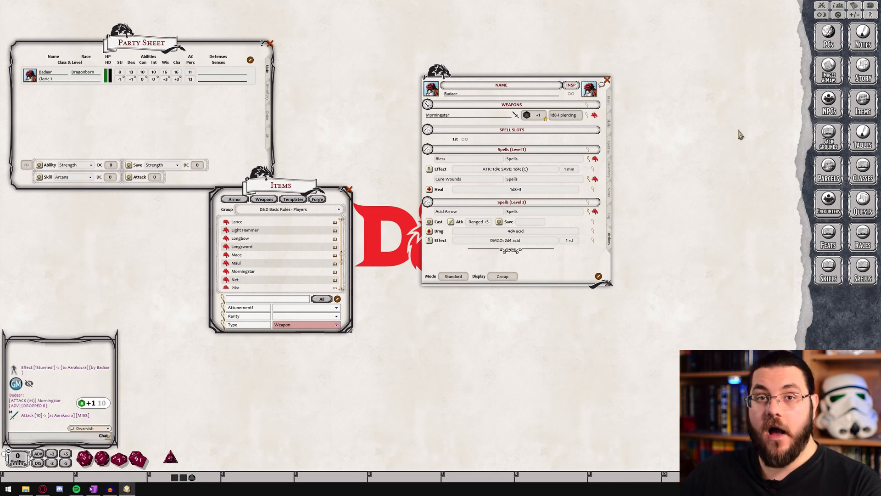
left_click(830, 176)
left_click_drag(436, 179, 435, 294)
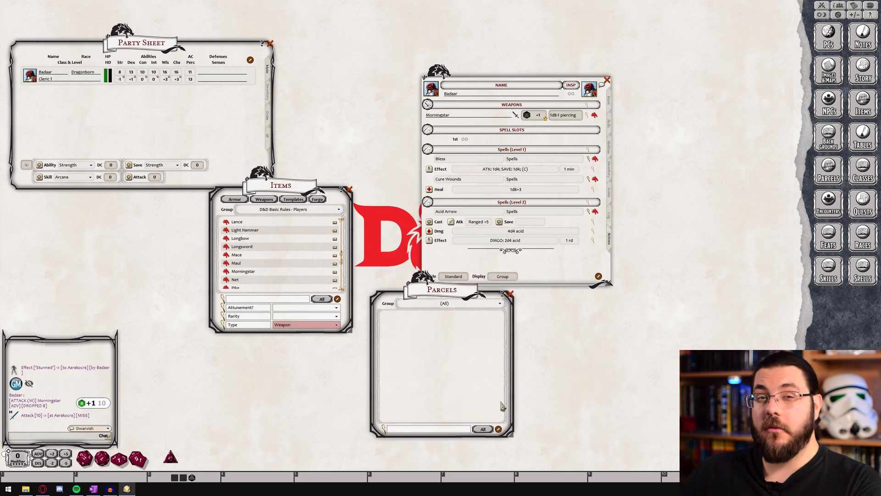
left_click(499, 430)
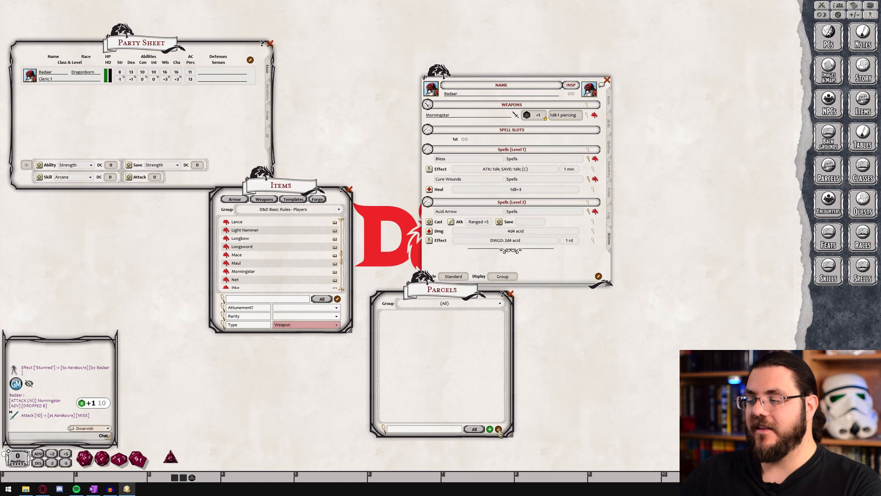
left_click(490, 429)
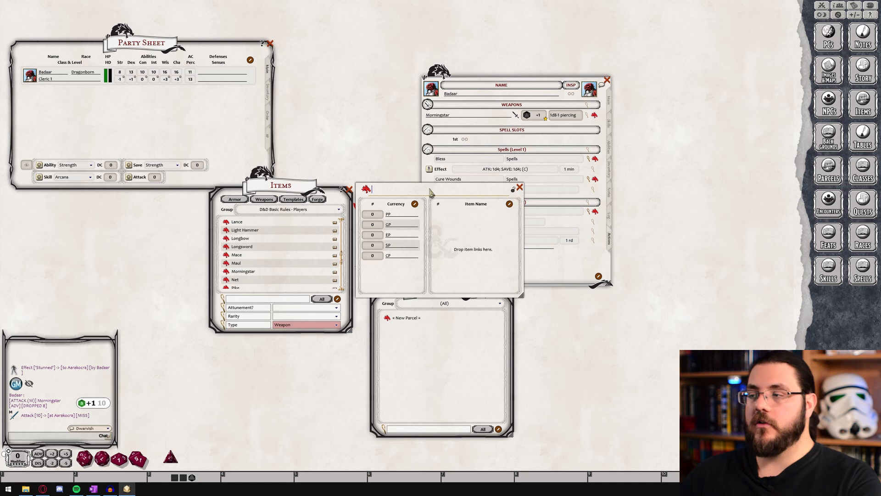
Fill the new parcel's currency with 3 GP, 1 EP, 2 SP and 5 CP
left_click(372, 225)
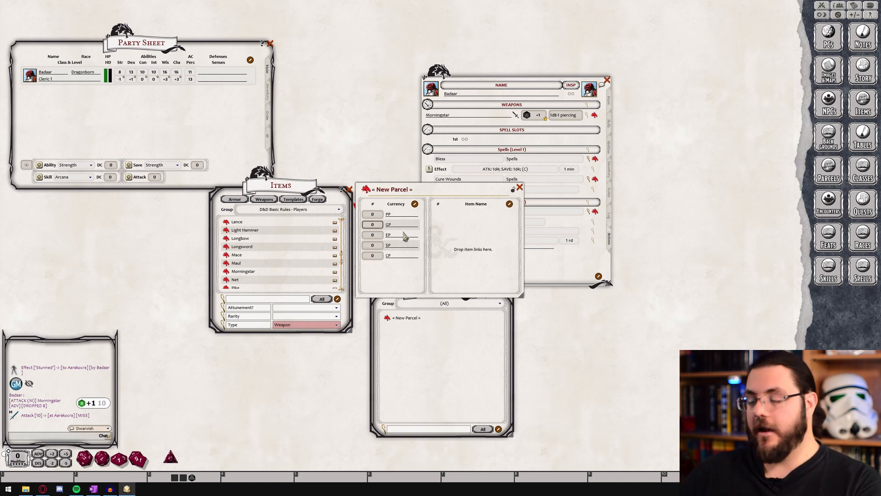
key("Tab")
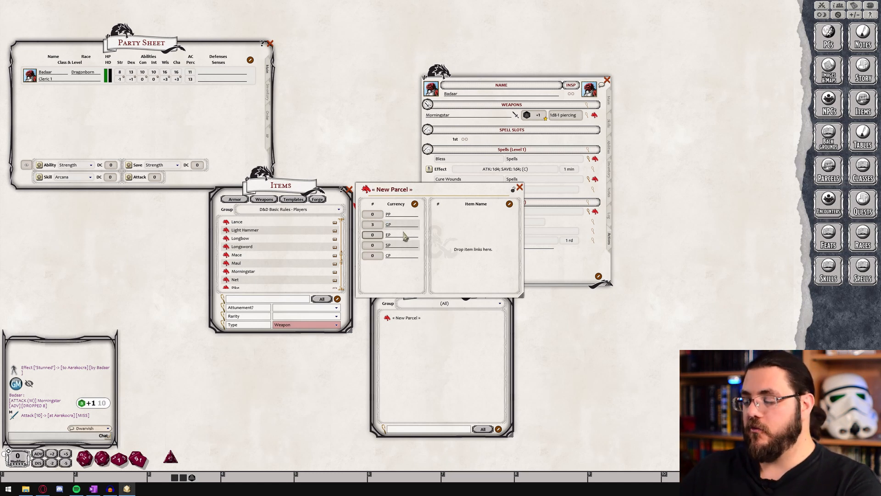
key("Tab")
type("2")
key("Tab")
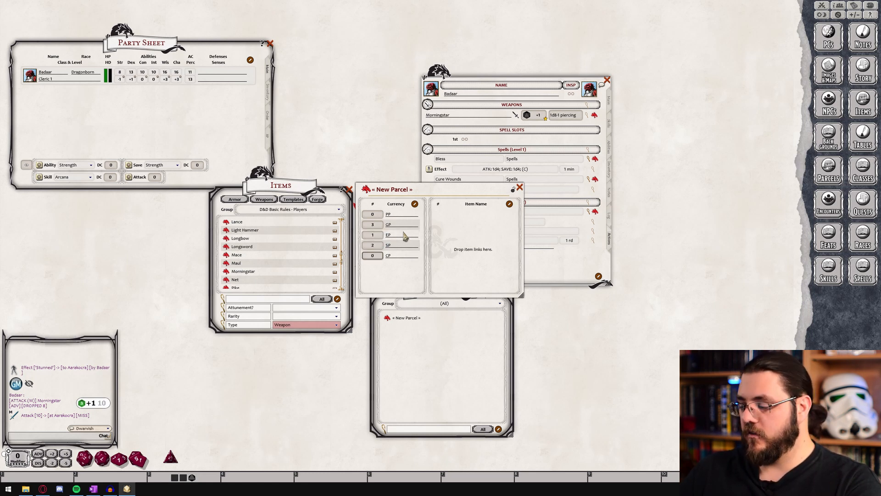
Filter the Items list by "long" and add the Longsword to the new parcel
left_click(267, 300)
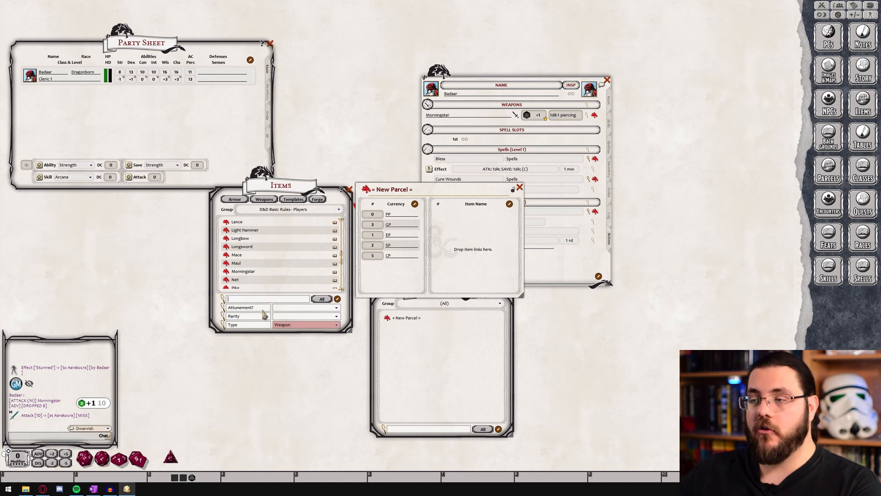
type("long")
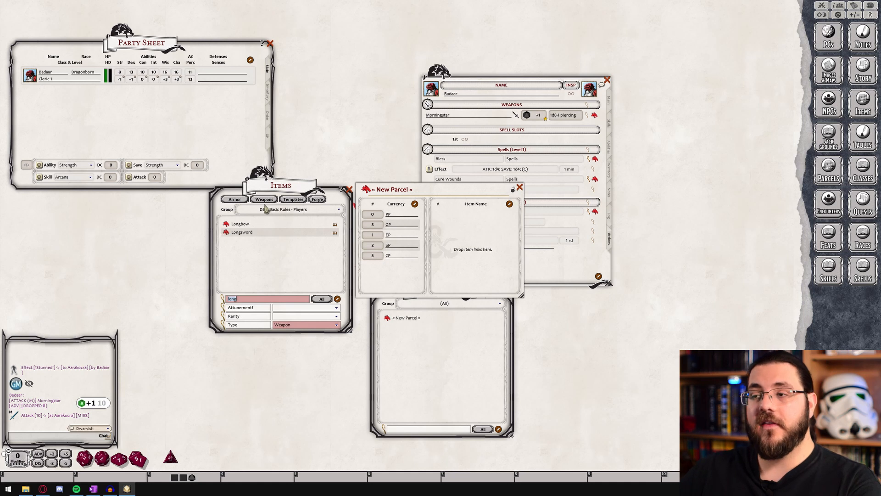
left_click_drag(235, 234, 473, 240)
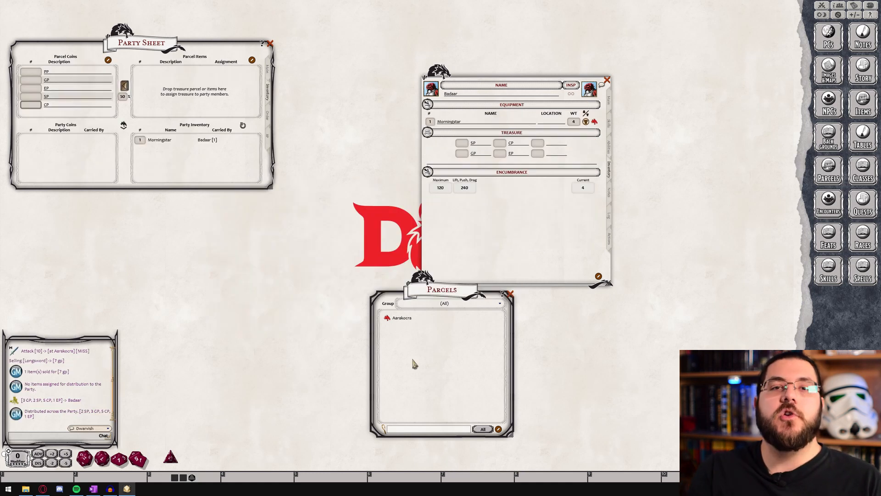
Add the Aarakocra parcel to the Party Sheet's inventory, assign the Longsword to Badaar and distribute the parcel
left_click_drag(398, 320, 175, 88)
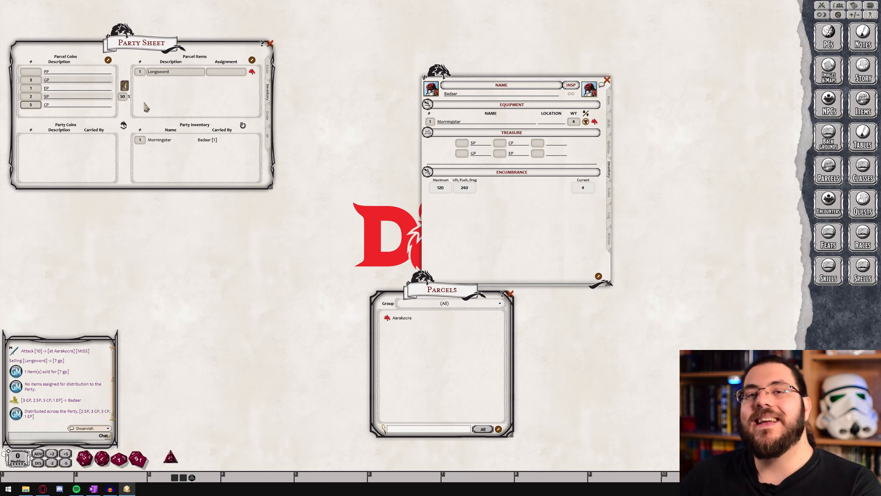
left_click(234, 72)
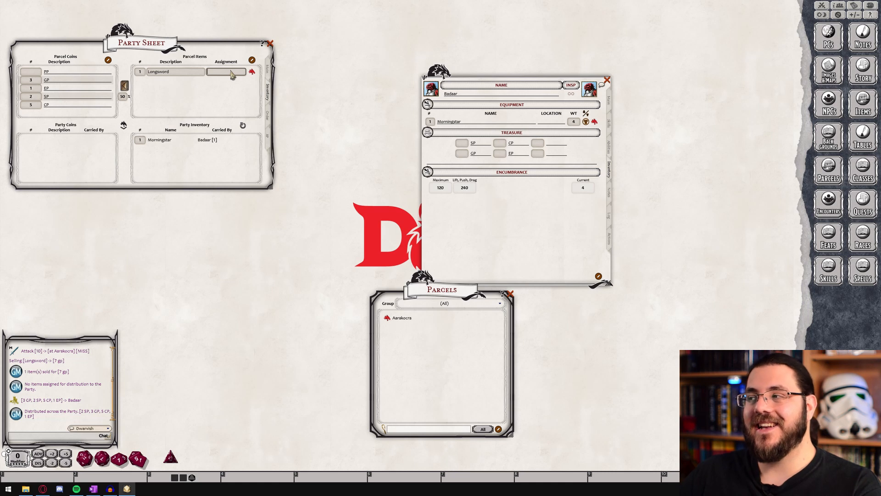
type("Badaar")
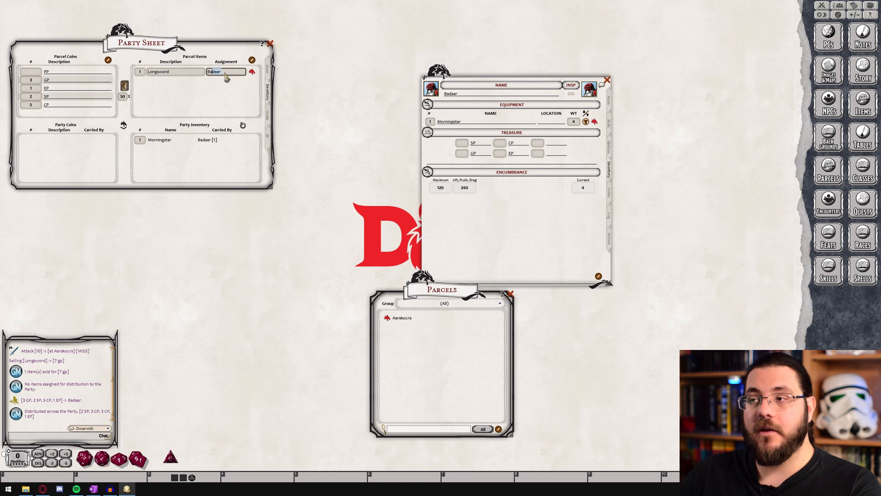
left_click(227, 75)
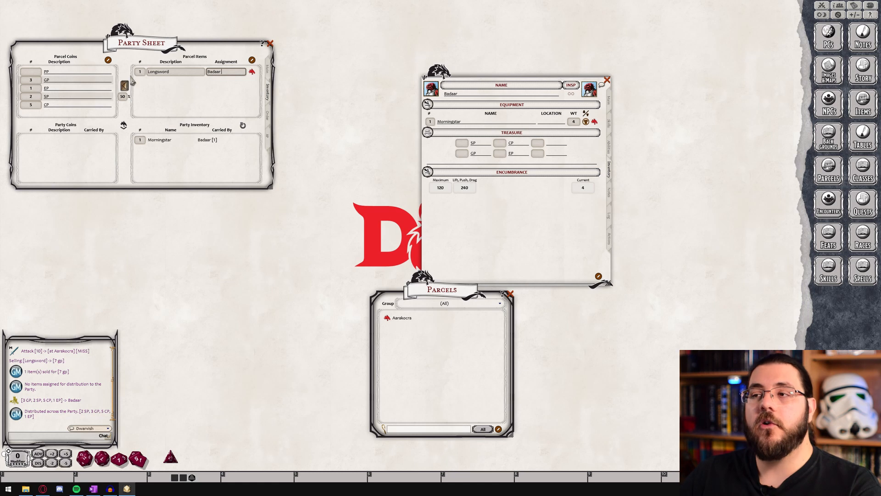
left_click(124, 128)
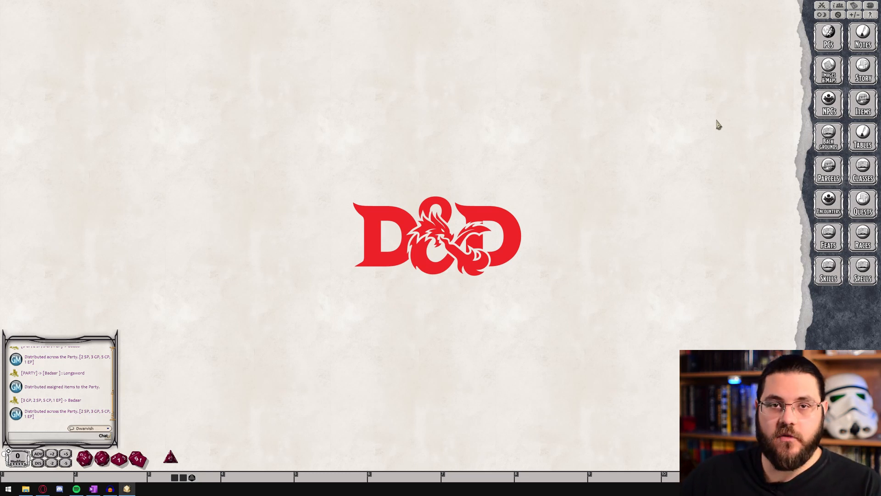
Open the BattleMap01 image and set its grid by tracing one square of the map
left_click(836, 74)
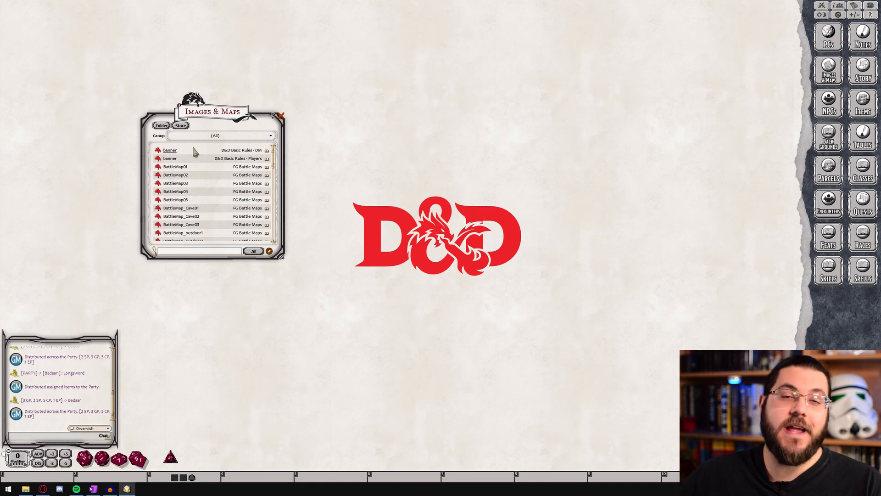
left_click(178, 169)
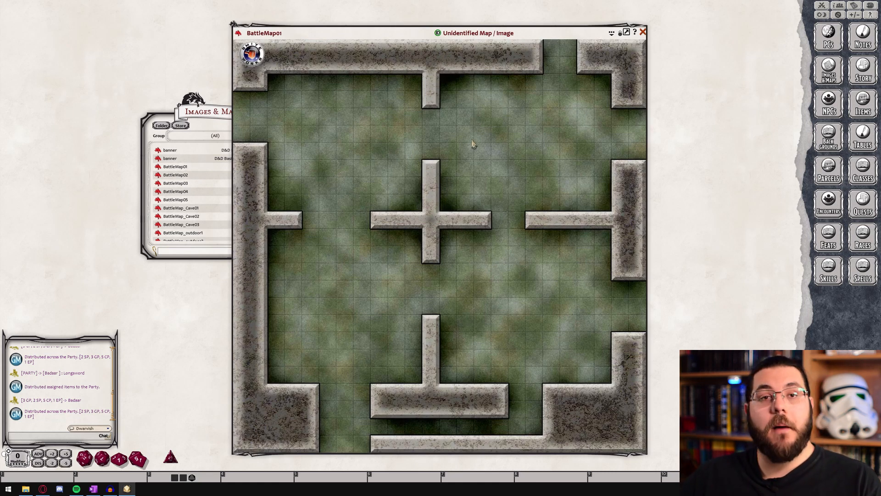
right_click(414, 236)
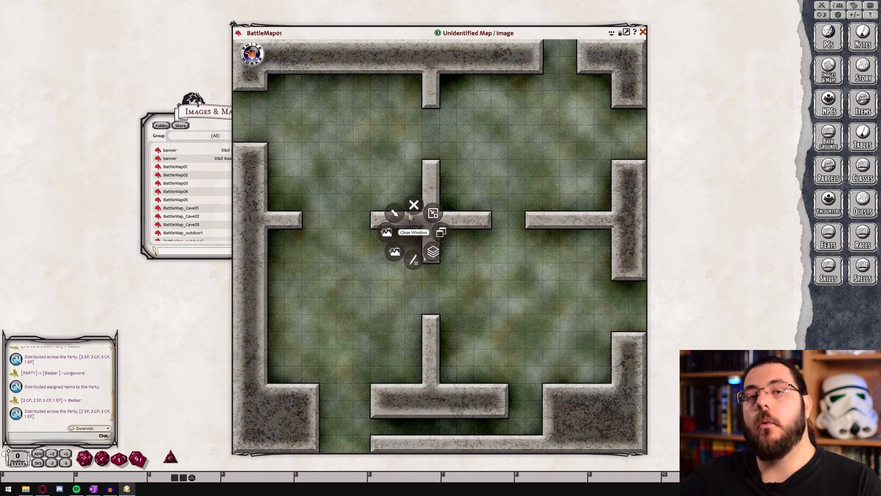
left_click(432, 253)
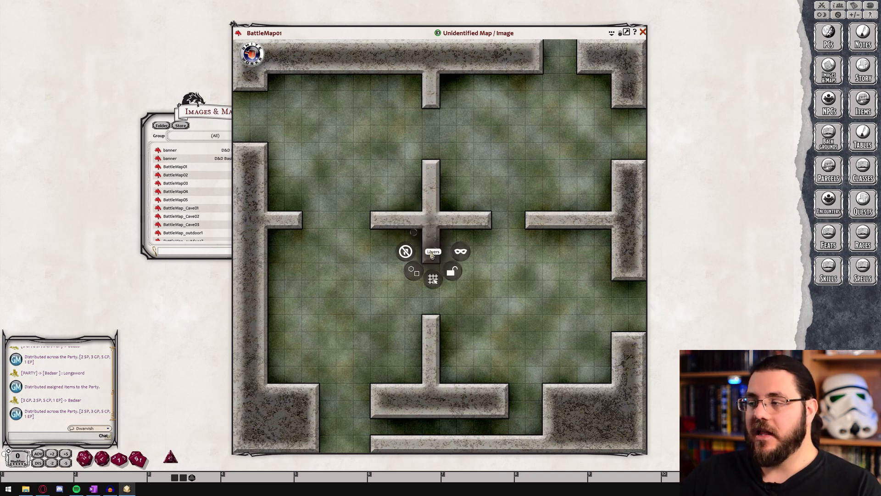
left_click(433, 279)
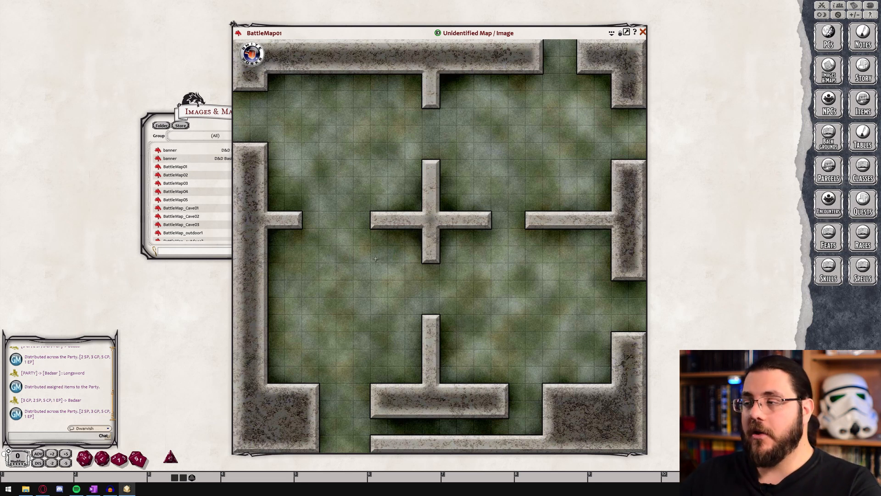
scroll(381, 262, "up", 2)
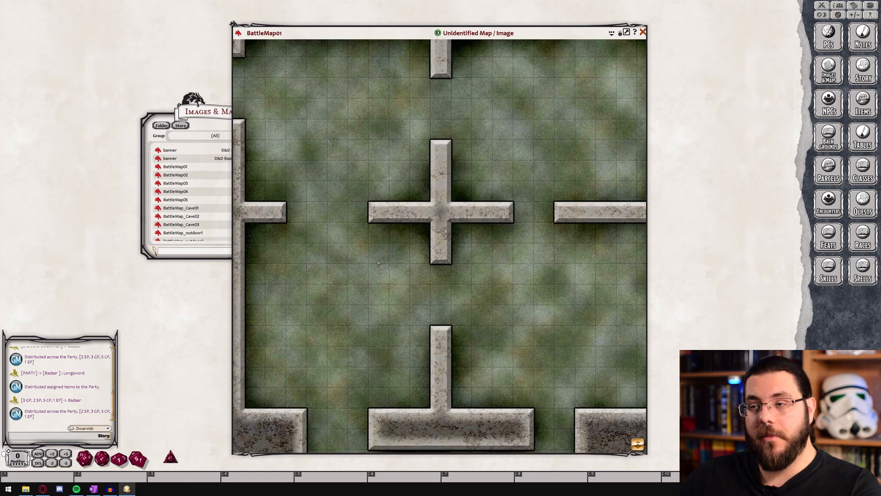
scroll(381, 262, "up", 4)
scroll(385, 281, "up", 2)
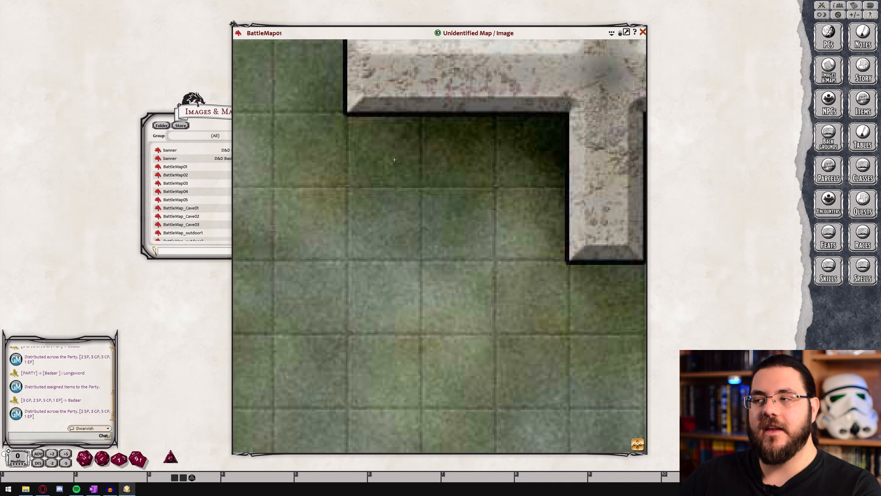
left_click_drag(346, 186, 423, 253)
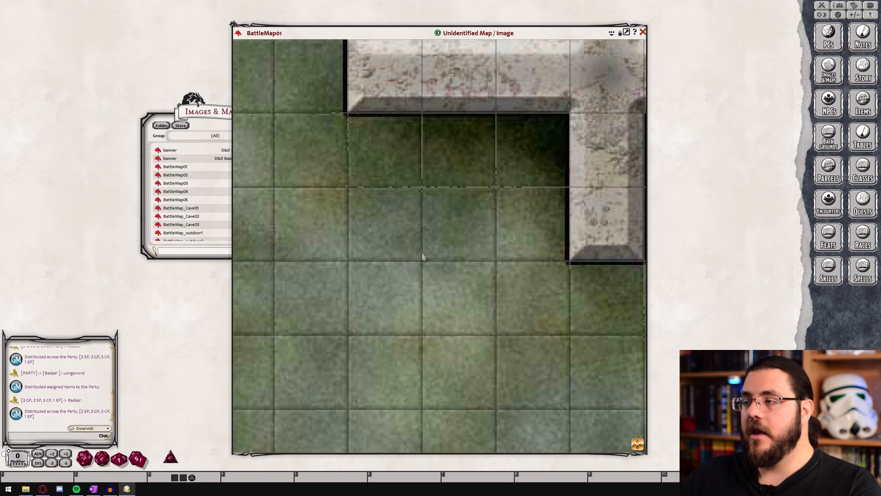
scroll(422, 251, "down", 3)
middle_click(419, 249, "ctrl")
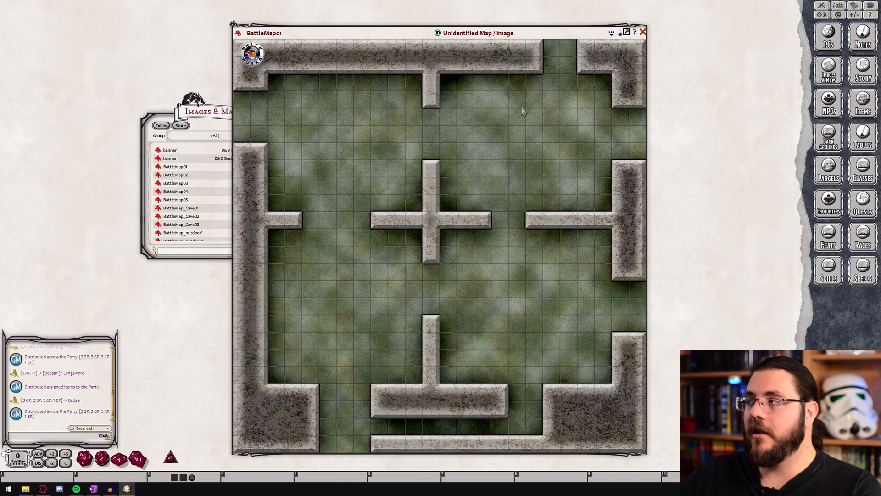
Show the map's toolbar with its grid adjustment tools, and nudge the grid left twice and back right twice
left_click(611, 33)
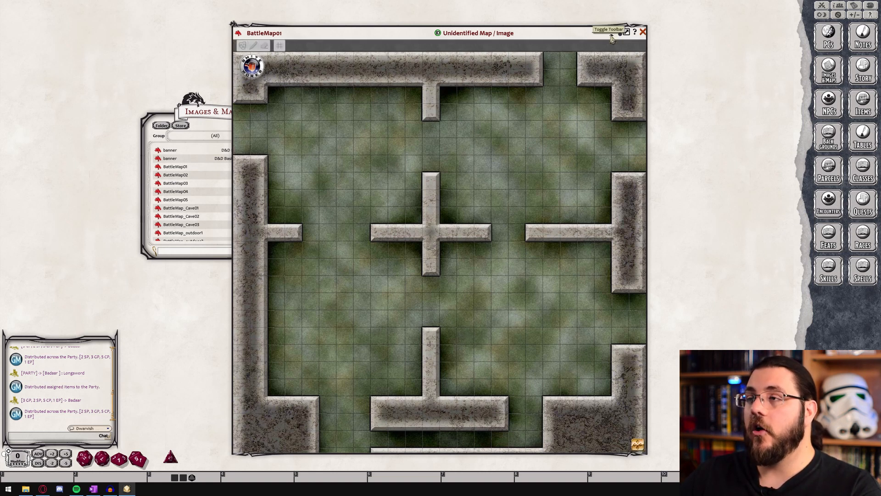
left_click(280, 46)
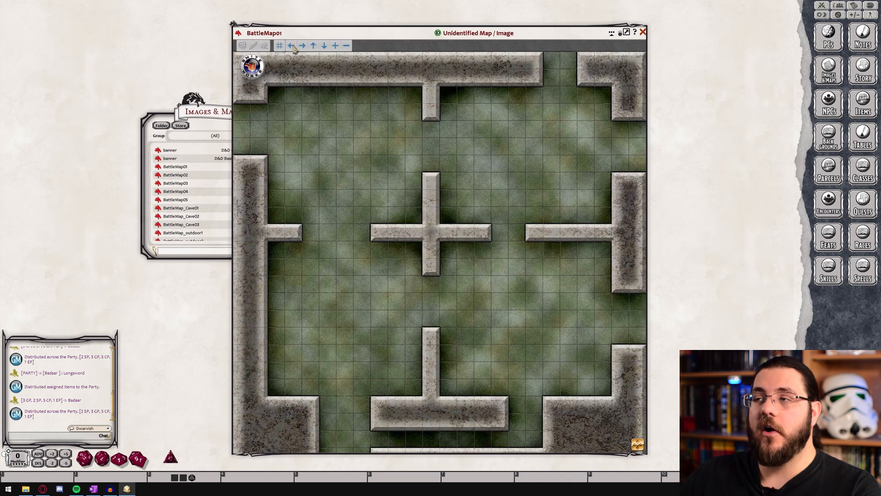
left_click(294, 48)
left_click(294, 47)
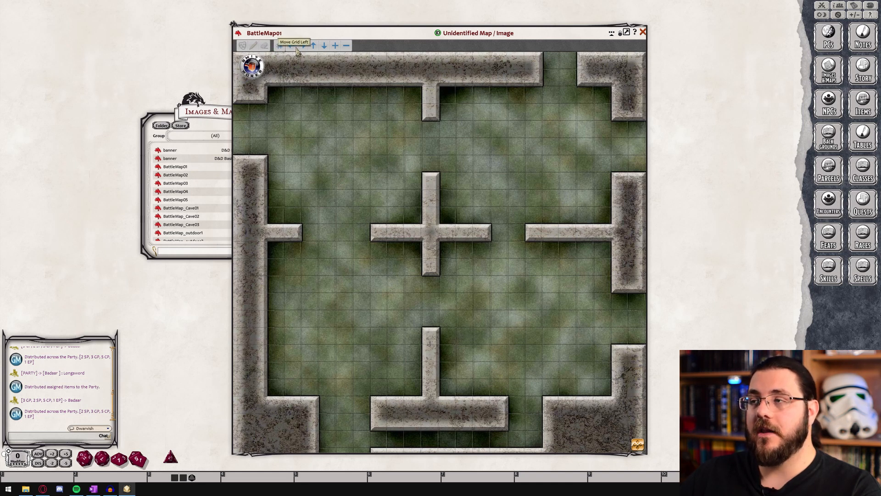
left_click(303, 48)
left_click(303, 48)
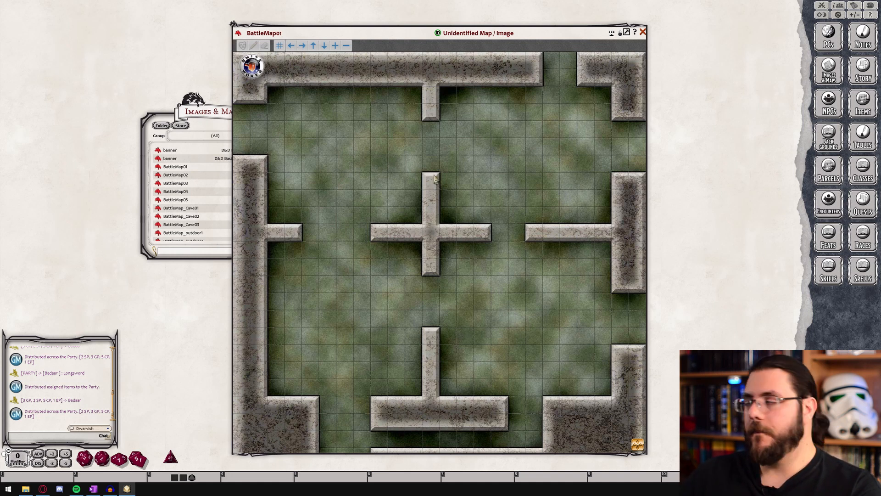
Open the Combat Tracker beside the map and place the Badaar and Aarakocra tokens in the map's upper room
left_click(822, 5)
left_click_drag(278, 281, 781, 166)
left_click_drag(650, 196, 483, 147)
left_click_drag(680, 236, 516, 130)
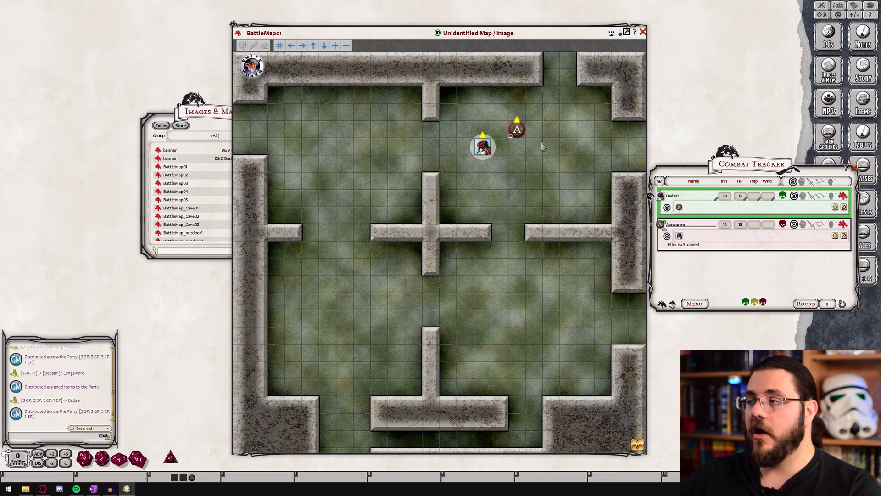
Rotate Badaar's token on the map so that it faces right, toward the Aarakocra's side
scroll(541, 146, "up", 3)
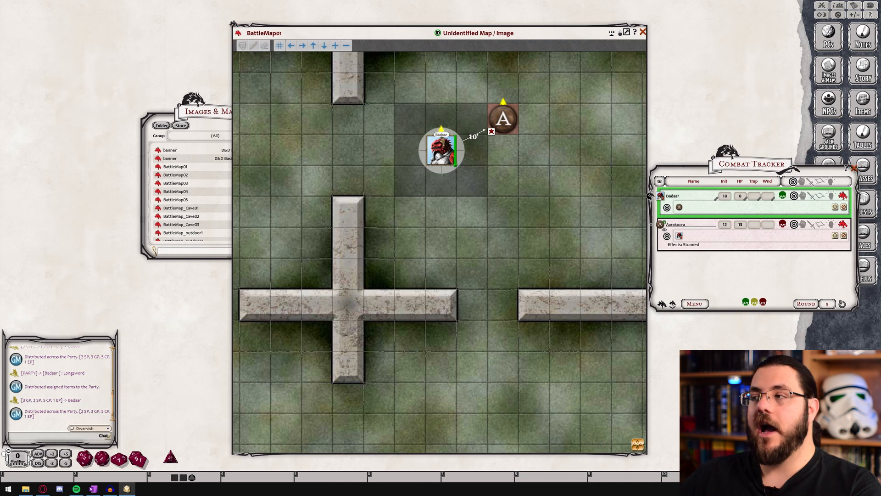
scroll(444, 145, "down", 6)
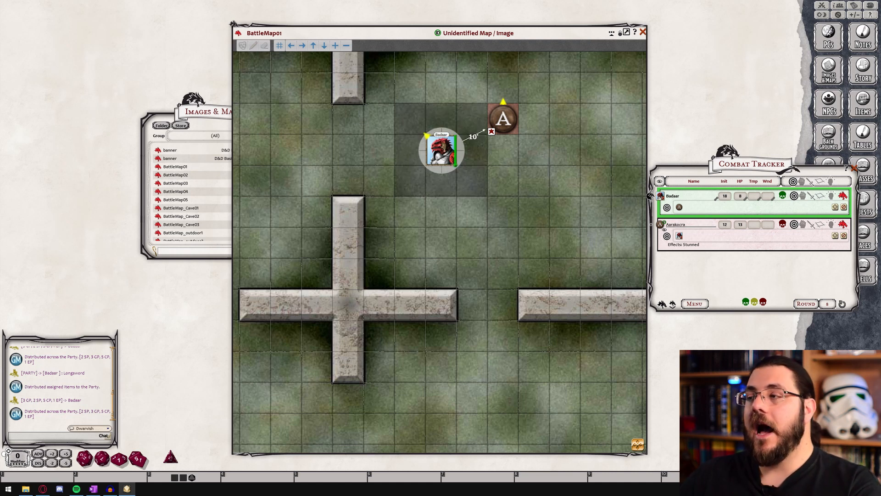
scroll(442, 149, "up", 1)
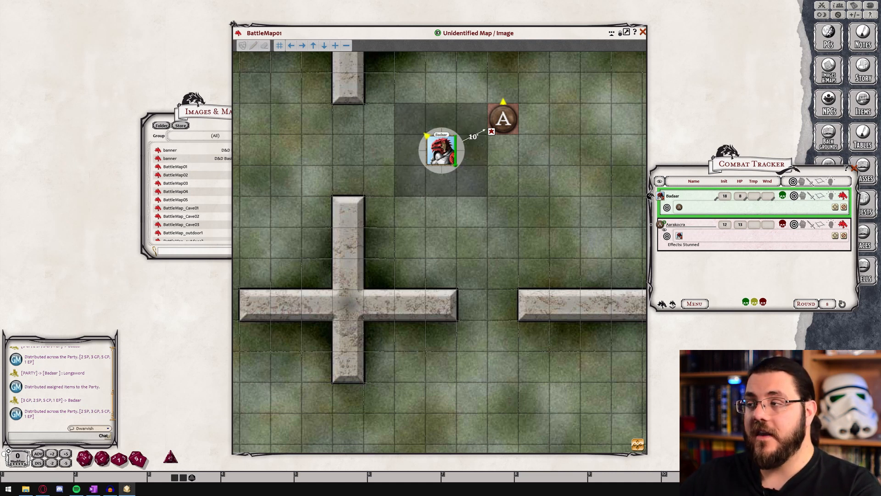
scroll(442, 149, "up", 4)
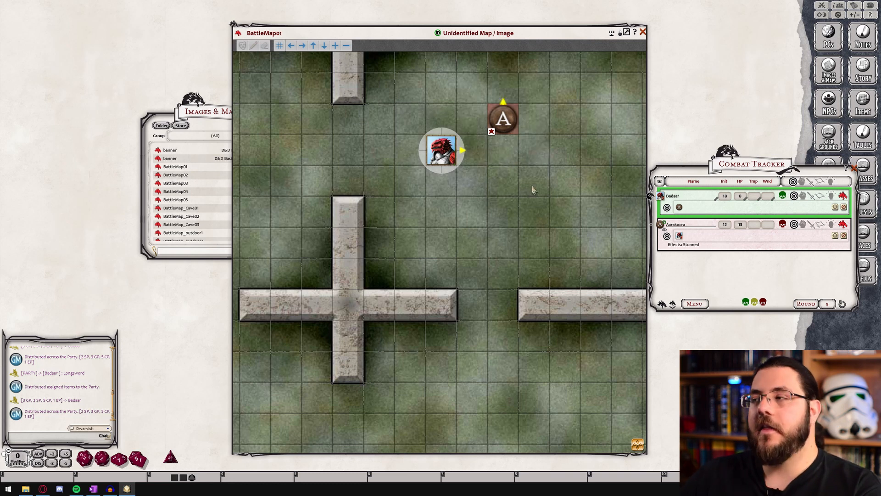
scroll(534, 190, "down", 4)
scroll(539, 190, "up", 3)
Show the BattleMap01 image's sharing options, including the one for sharing the sheet with players
right_click(513, 162)
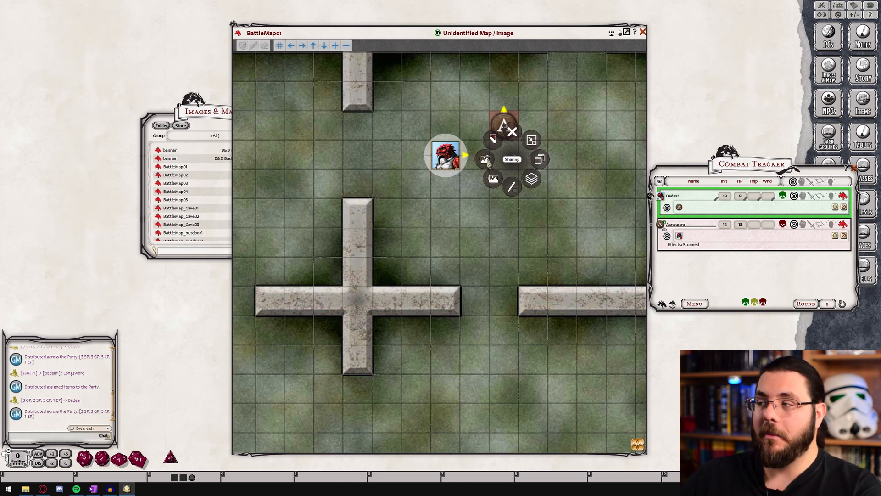
right_click(519, 173)
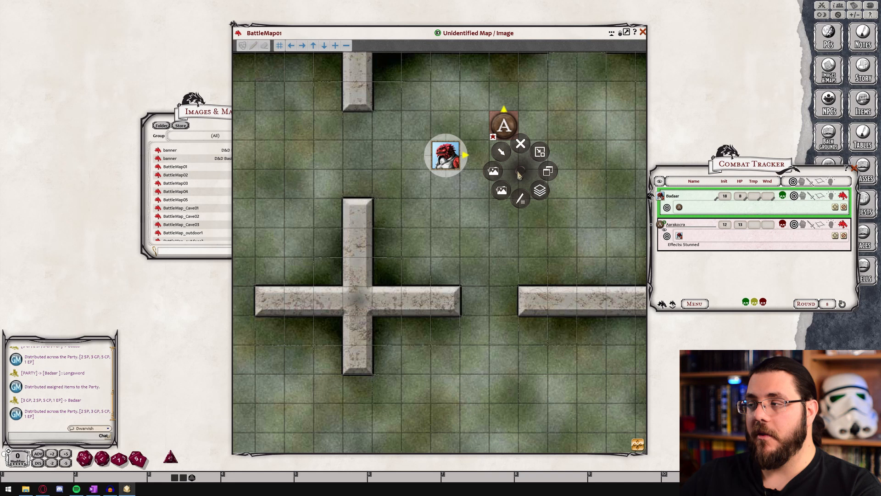
left_click(493, 171)
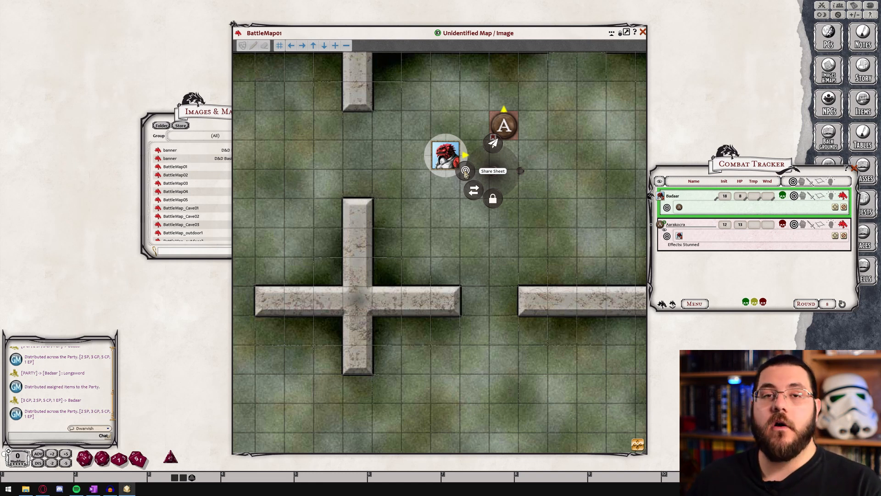
left_click(520, 170)
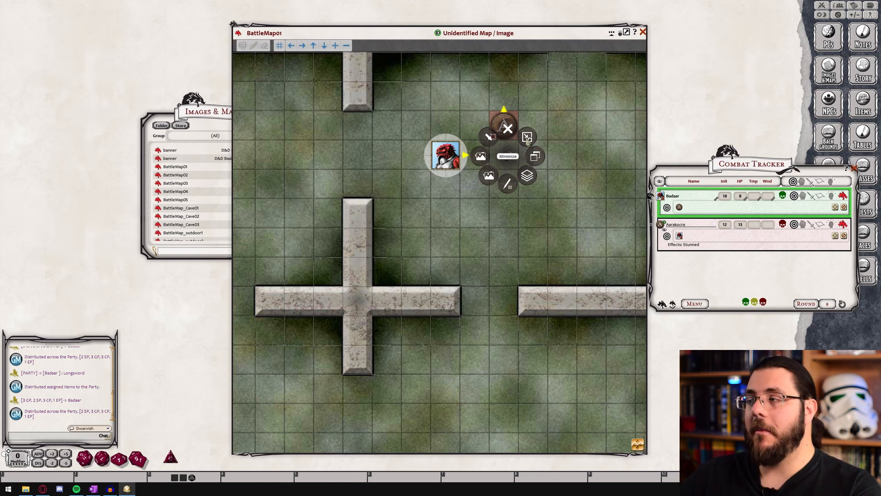
Enter drawing mode on the map and draw a freehand zigzag line from below the tokens down through the gap between the walls
left_click(508, 187)
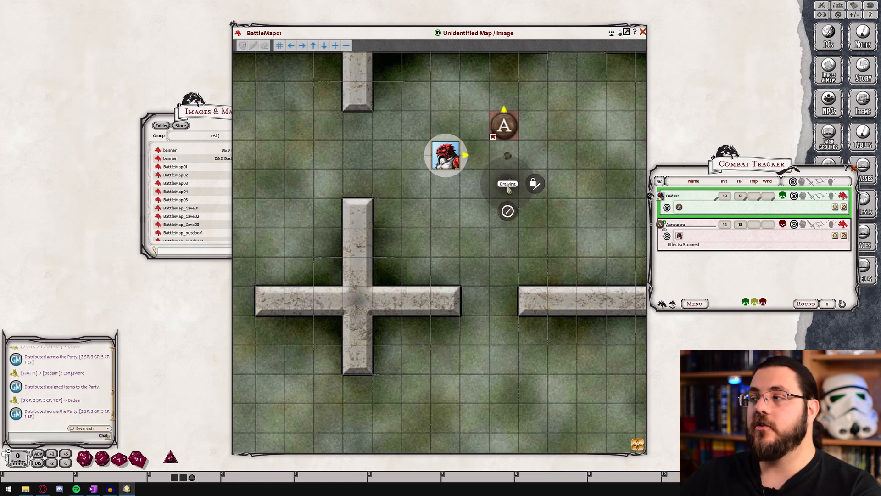
left_click(508, 212)
mouse_move(488, 184)
left_mouse_down()
mouse_move(452, 210)
mouse_move(498, 299)
mouse_move(479, 326)
left_mouse_up()
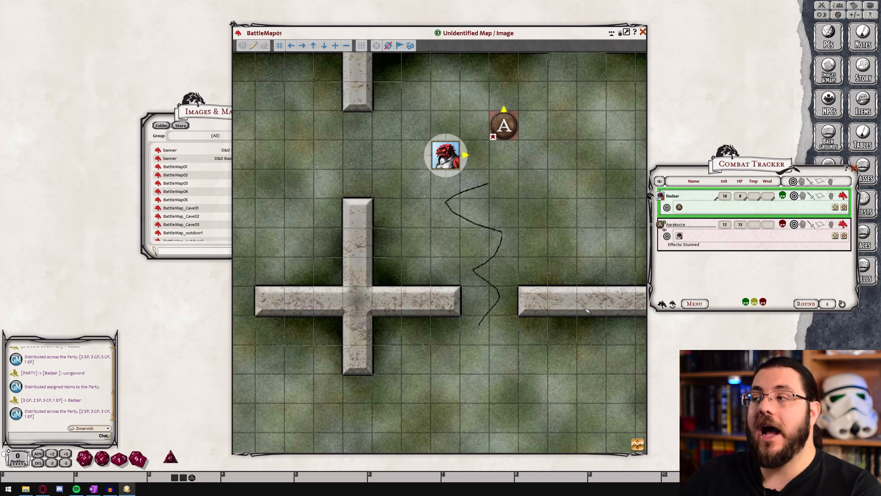
Place a pointer shape on the map beside the zigzag line, extending down toward the wall opening
right_click(548, 224)
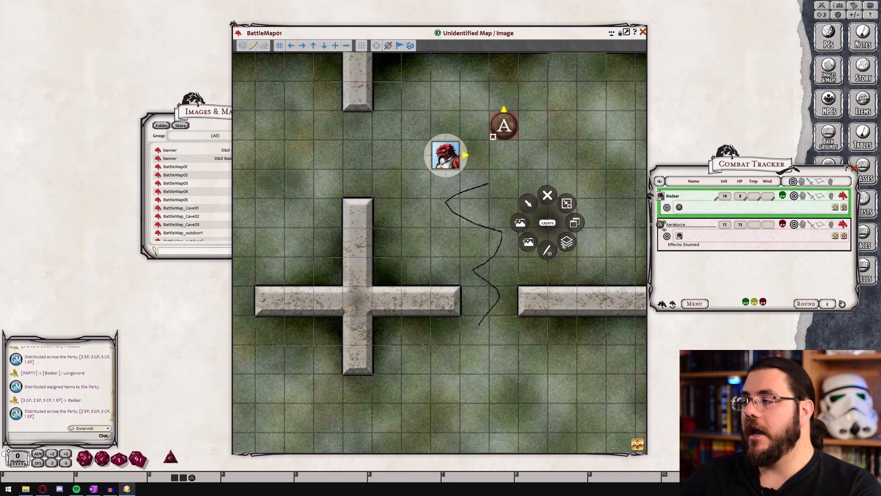
left_click(528, 205)
left_click(510, 224)
left_click_drag(548, 229, 518, 296)
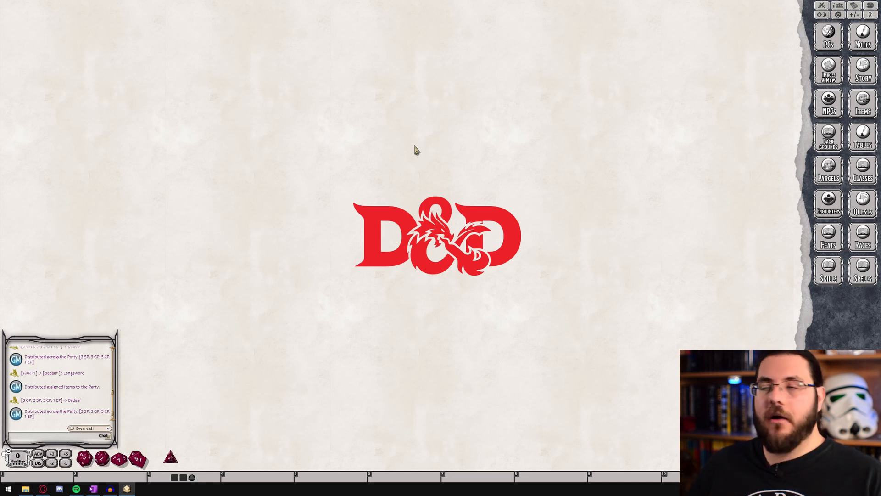
Create a blank note in the Notes list, close it, and show the options for its list entry
left_click(863, 36)
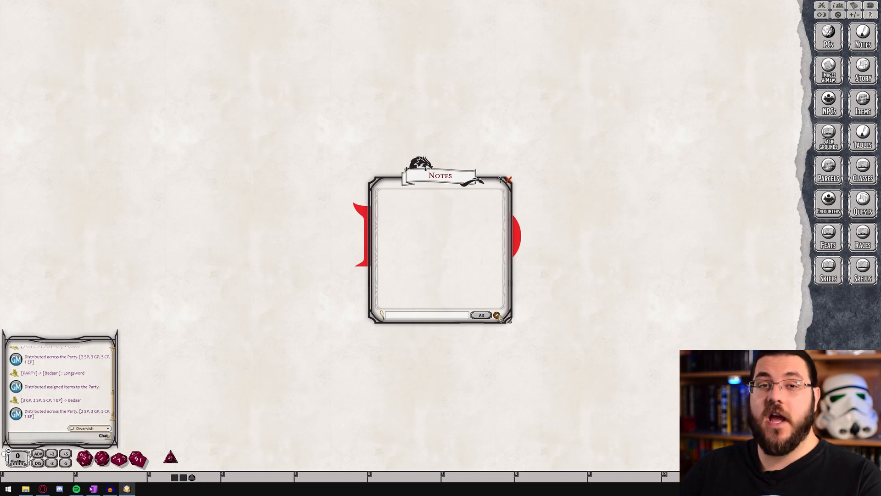
left_click(497, 315)
left_click(488, 315)
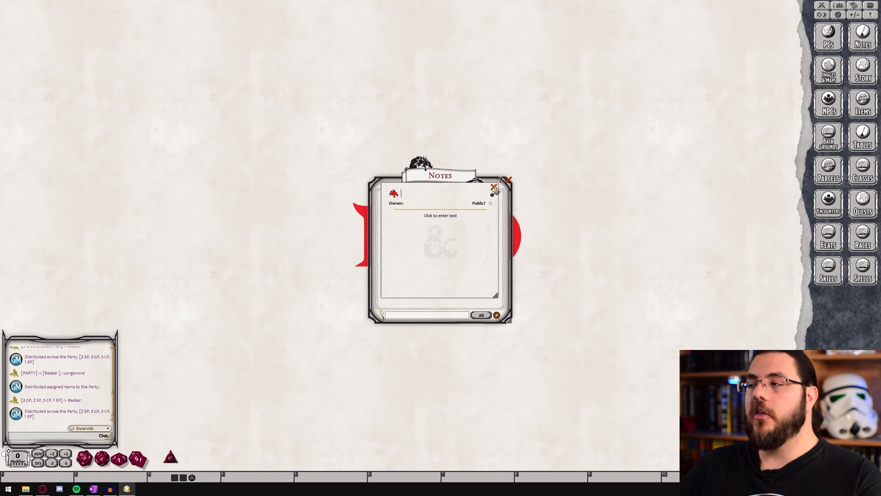
left_click(494, 187)
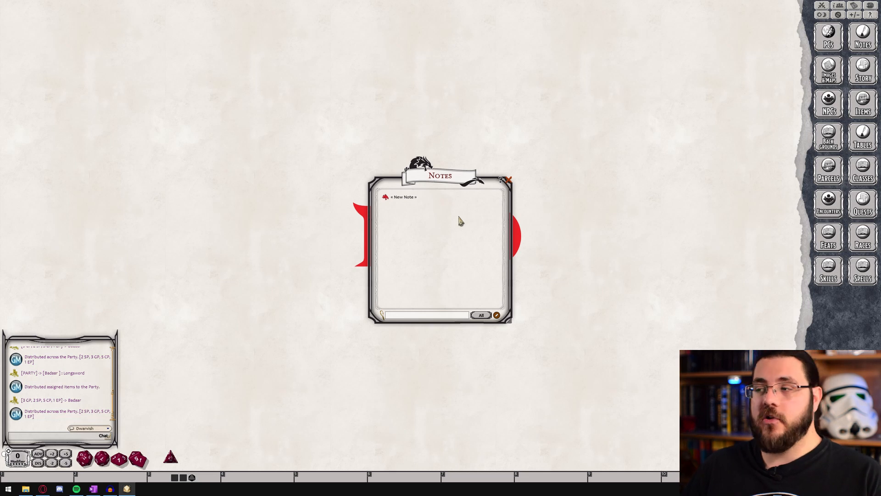
right_click(399, 197)
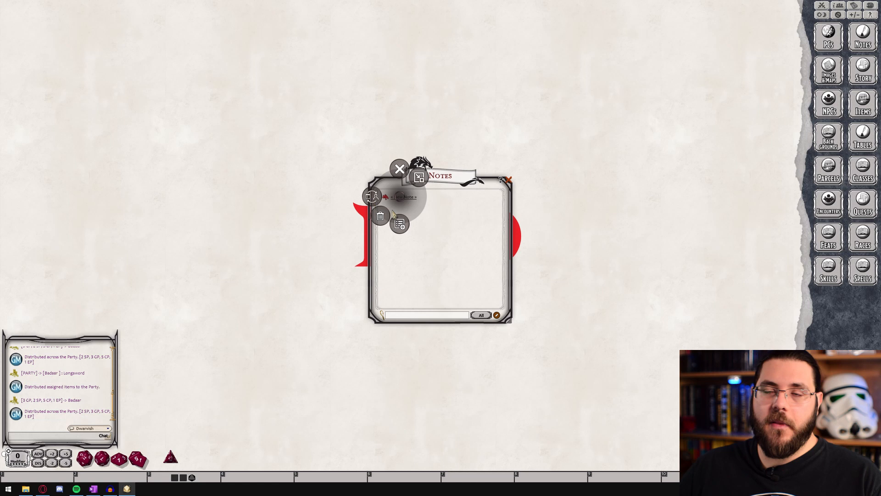
left_click(448, 229)
Create a story entry titled "Adventure 1" with the text "the party came across an acolyte" followed by an empty line
left_click(865, 73)
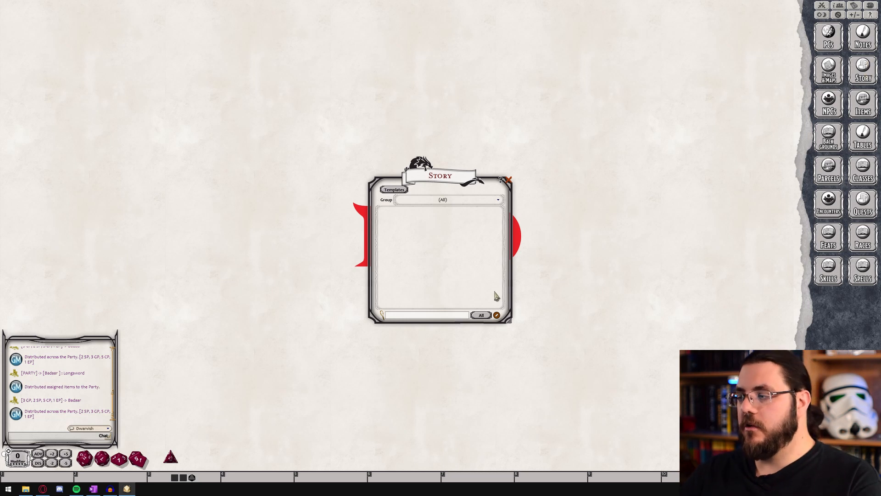
left_click(496, 315)
left_click(488, 316)
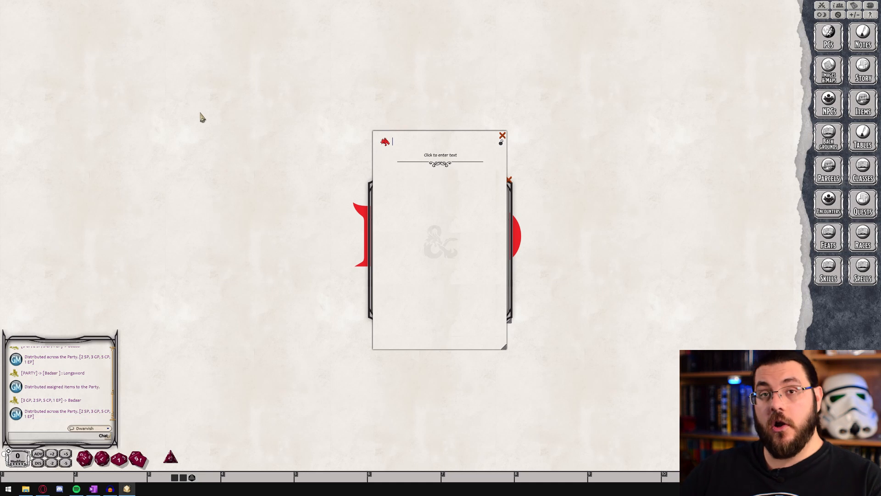
type("Adventure 1")
key("Tab")
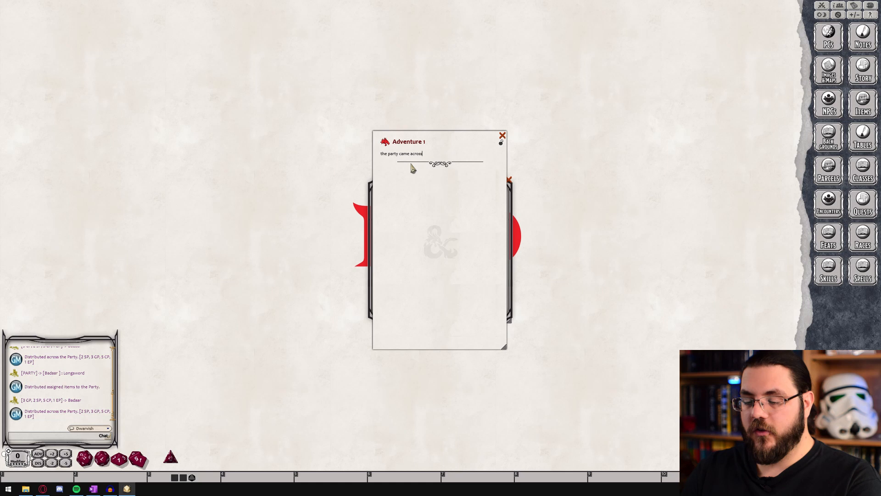
type("the party came across an acolyte")
key("Return")
key("Return")
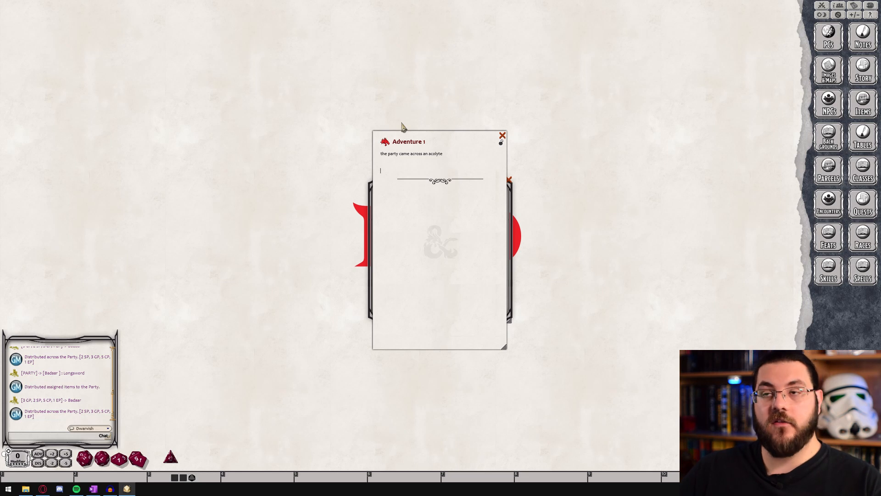
Open the NPCs list beside the story entry and link the D&D Basic Rules - DM Acolyte below its text
left_click(829, 104)
left_click_drag(436, 175, 667, 156)
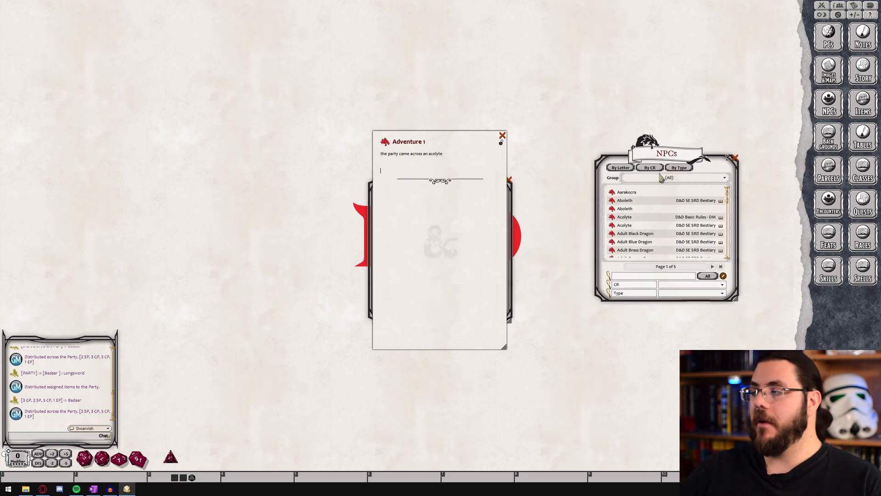
left_click_drag(611, 216, 394, 173)
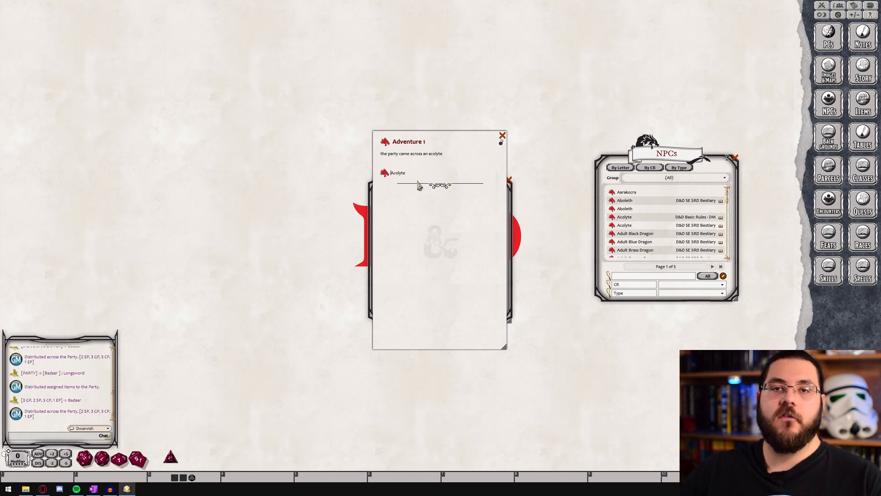
Open the Acolyte record from the story link, view it beside the entry, and close it
left_click(380, 175)
left_click_drag(407, 156, 244, 140)
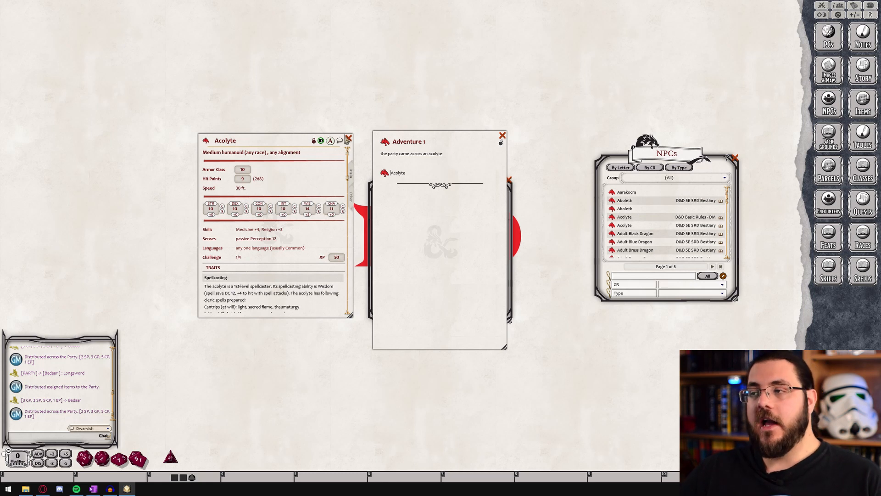
left_click(348, 138)
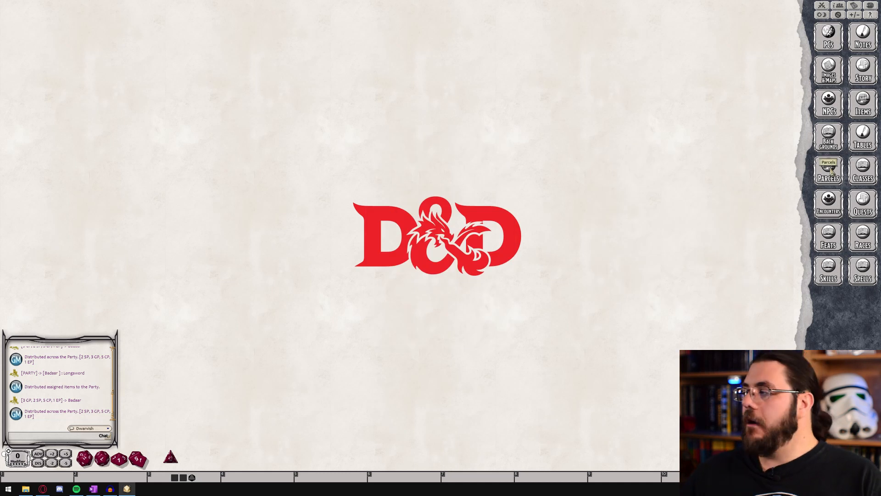
Open the Encounters list and create a new encounter named "Goblin Ambush"
left_click(837, 212)
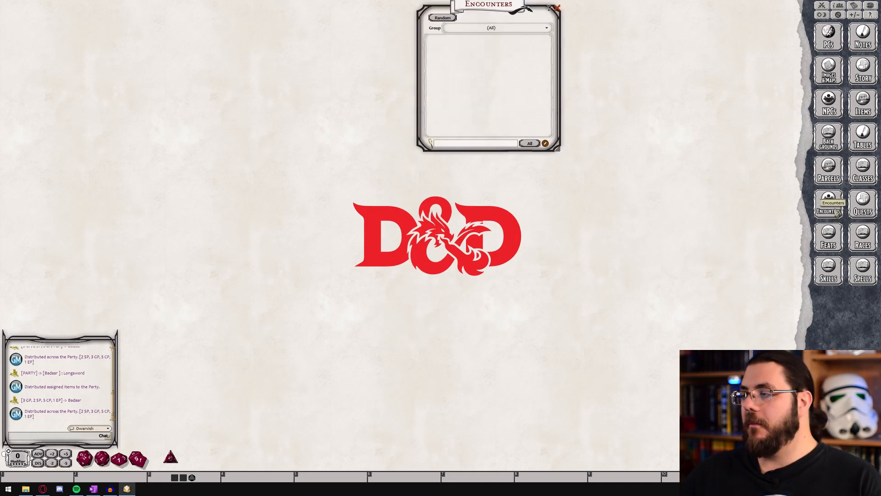
left_click_drag(464, 14, 244, 150)
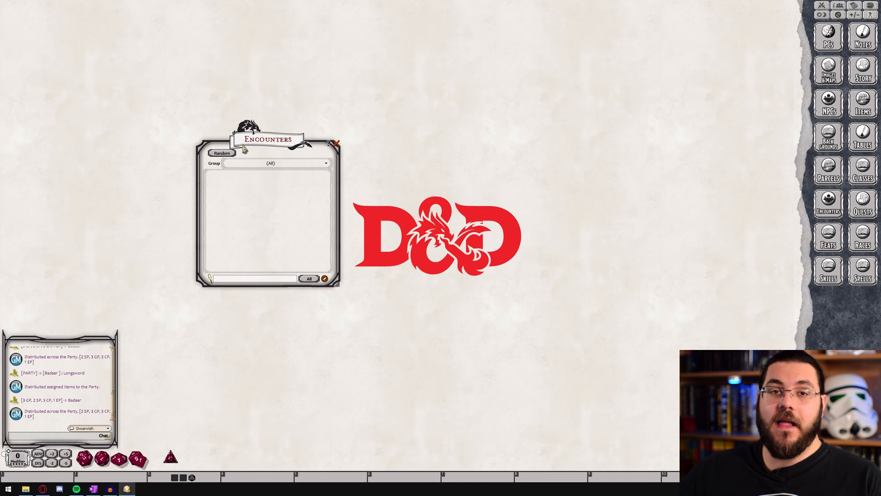
left_click(325, 278)
left_click(431, 182)
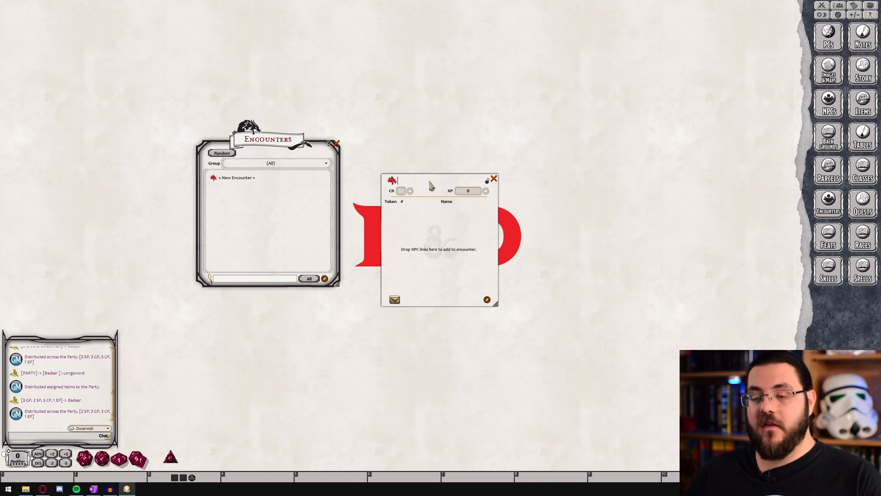
type("Go")
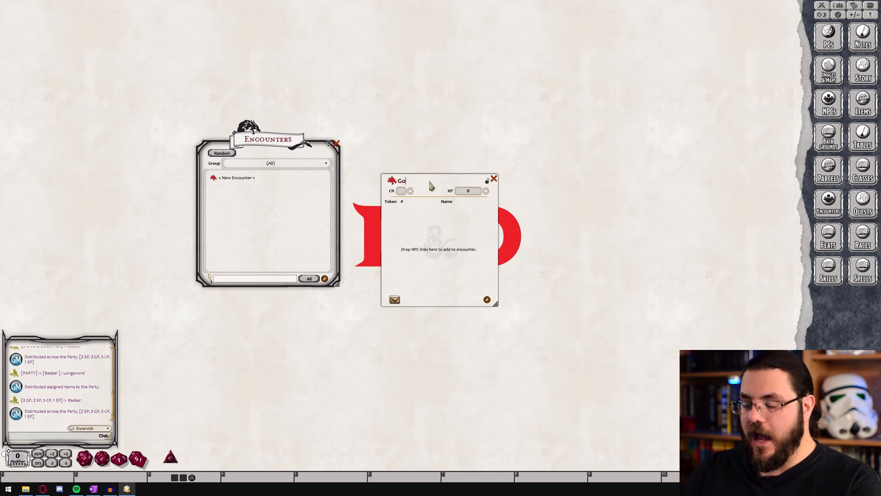
type("blin Ambush")
Search the NPCs for "gobli" and add the D&D Basic Rules - DM Goblin to the encounter as three separate entries
left_click(832, 105)
left_click(623, 277)
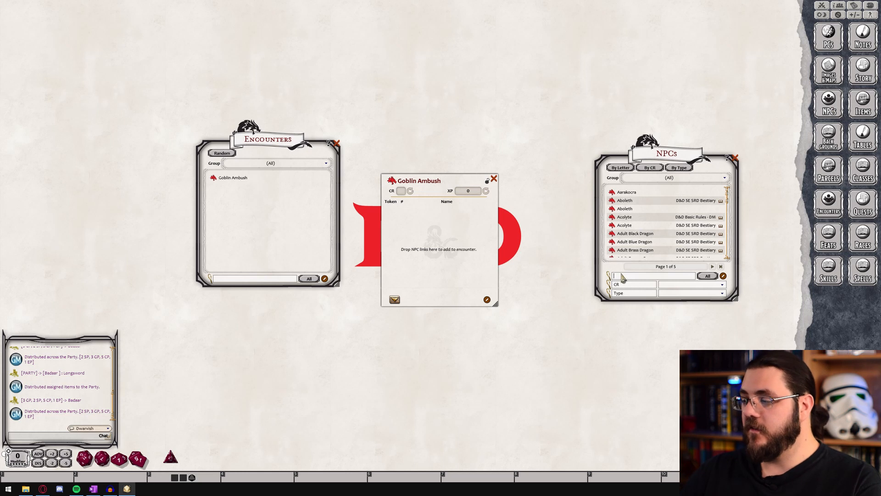
type("gob")
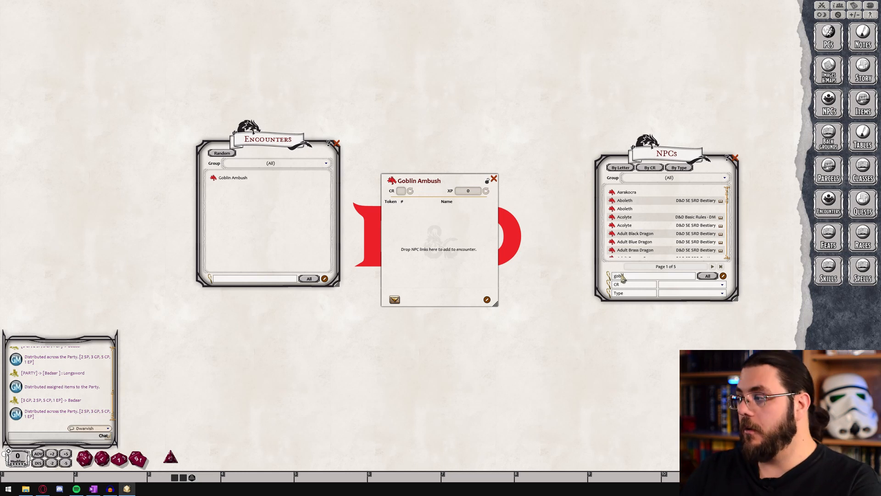
type("li")
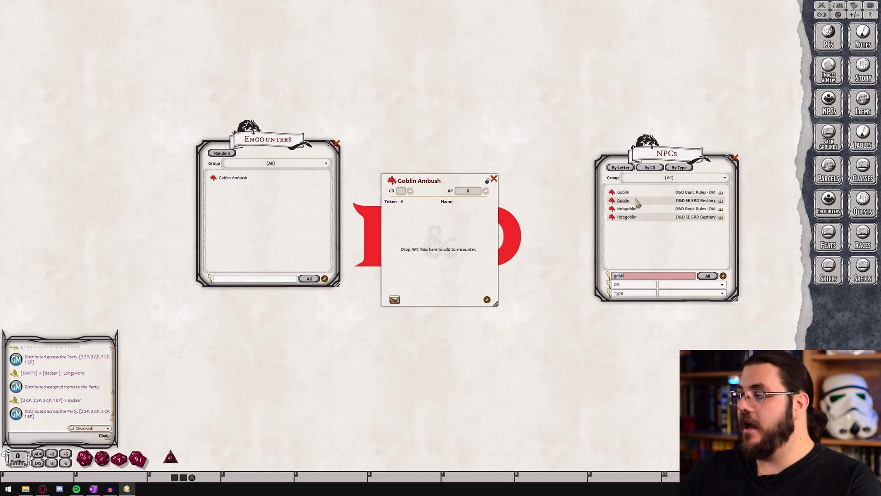
left_click_drag(612, 193, 427, 212)
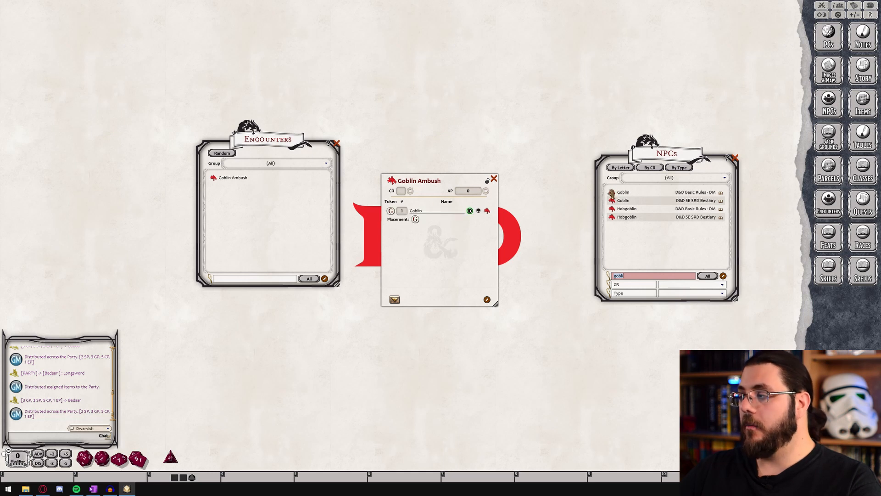
left_click_drag(612, 192, 434, 220)
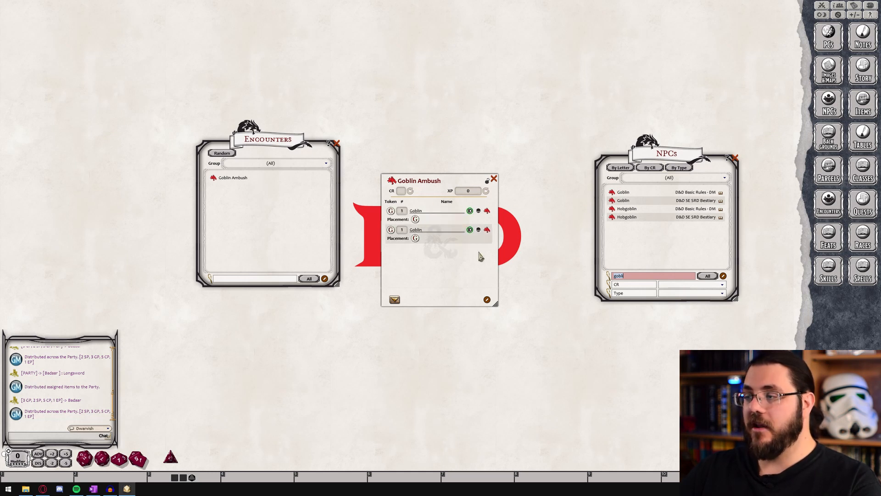
left_click_drag(612, 194, 432, 255)
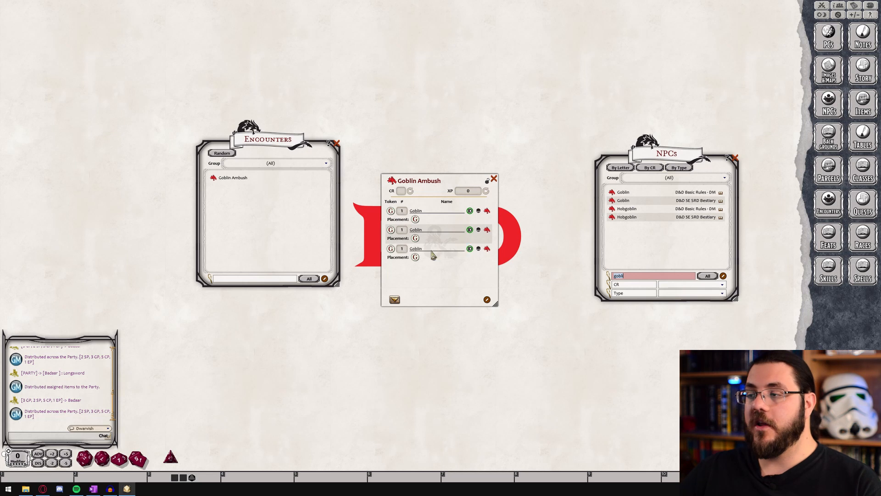
Delete the two duplicate Goblin entries from the Goblin Ambush encounter
right_click(435, 230)
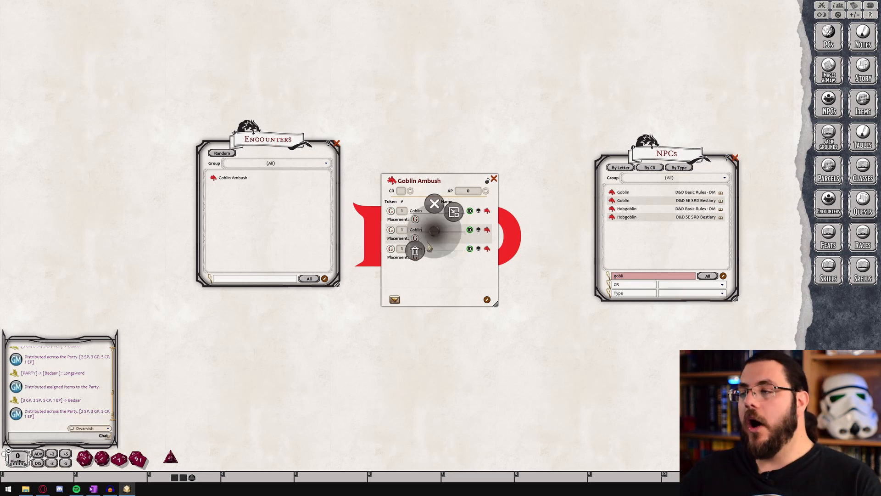
left_click(415, 257)
left_click(388, 251)
right_click(415, 232)
left_click(396, 253)
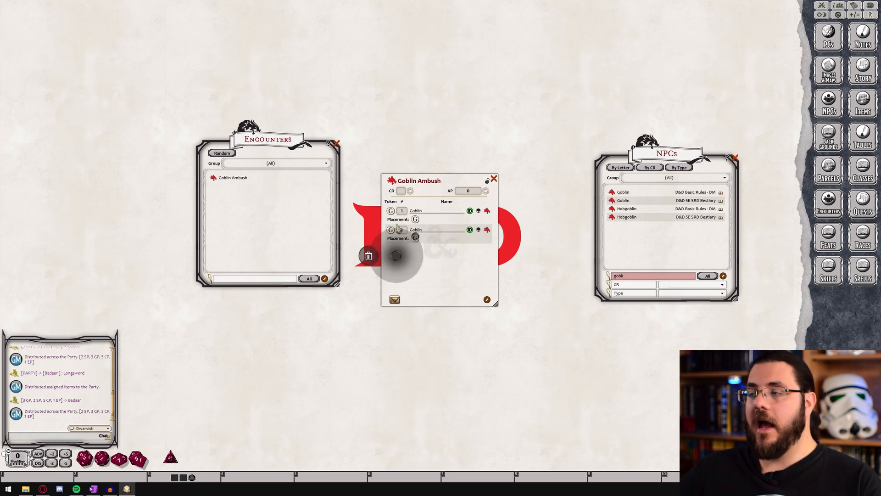
left_click(369, 253)
Set the encounter's Goblin quantity to 3 and add one Hobgoblin from D&D Basic Rules - DM
key("ctrl")
scroll(403, 211, "up", 1)
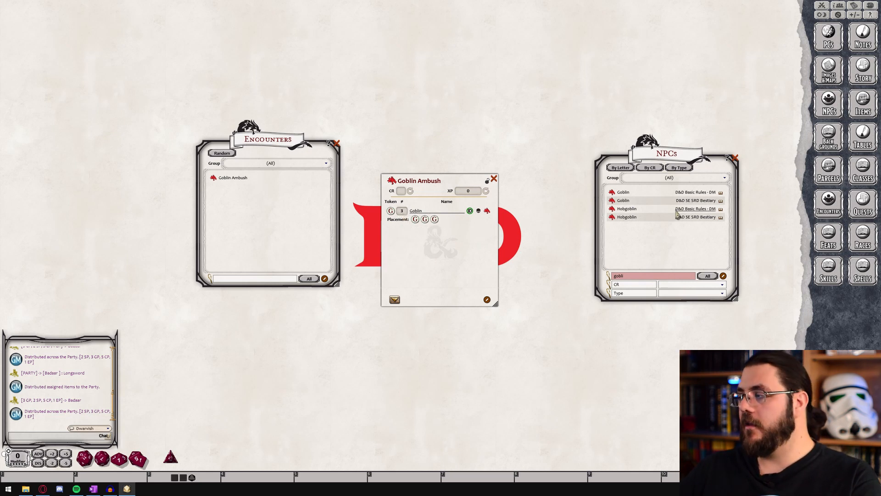
left_click_drag(612, 209, 436, 248)
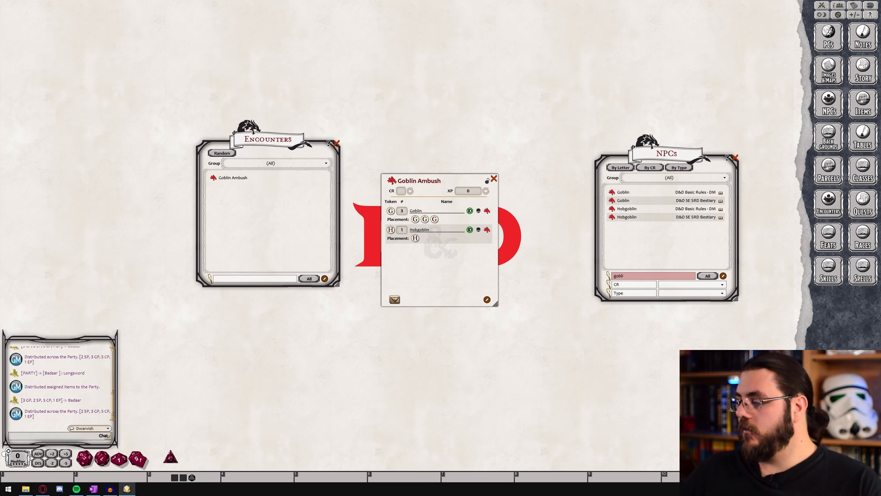
Search the tokens for "goblin" and assign the goblin.png token to the encounter's Goblin entry
left_click_drag(415, 194, 621, 203)
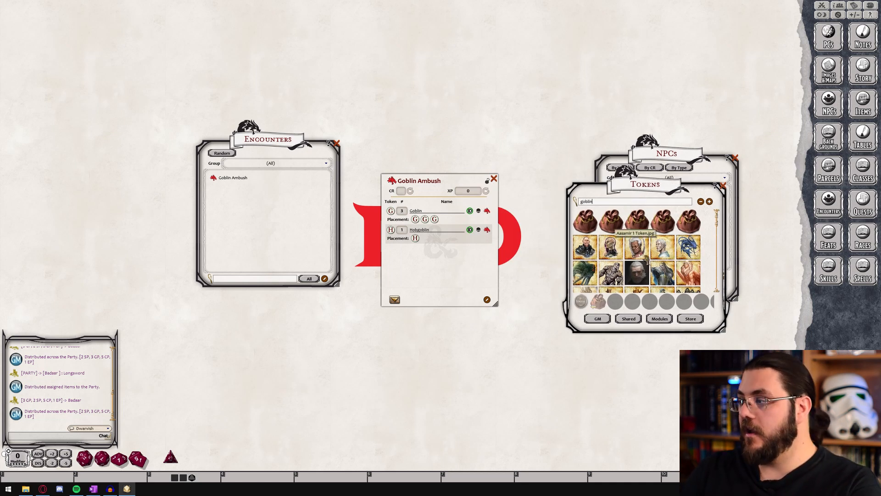
key("Return")
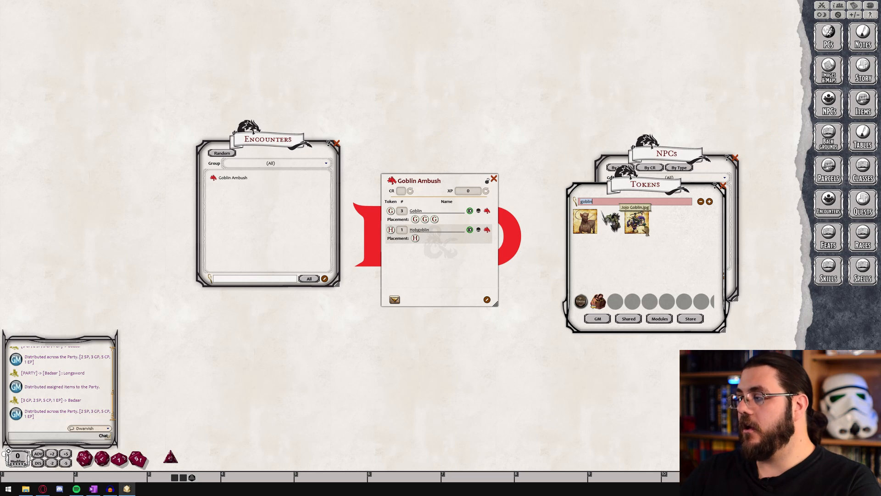
left_click_drag(612, 222, 435, 222)
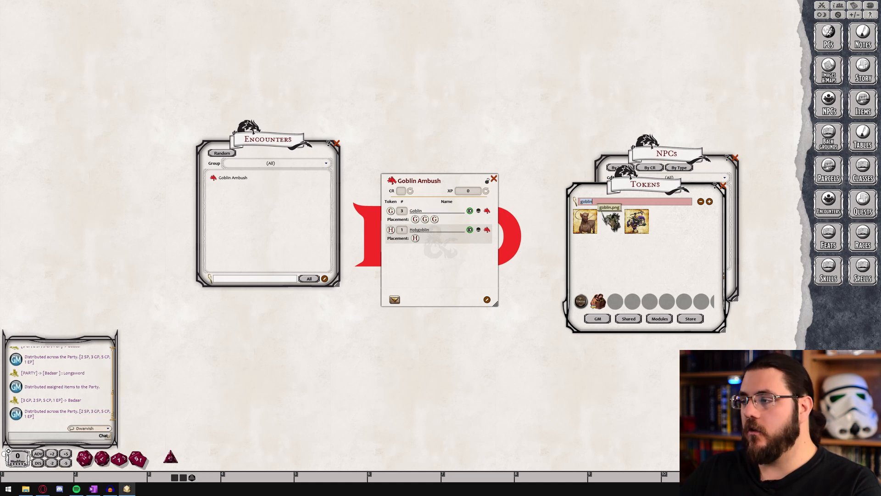
left_click_drag(612, 221, 391, 210)
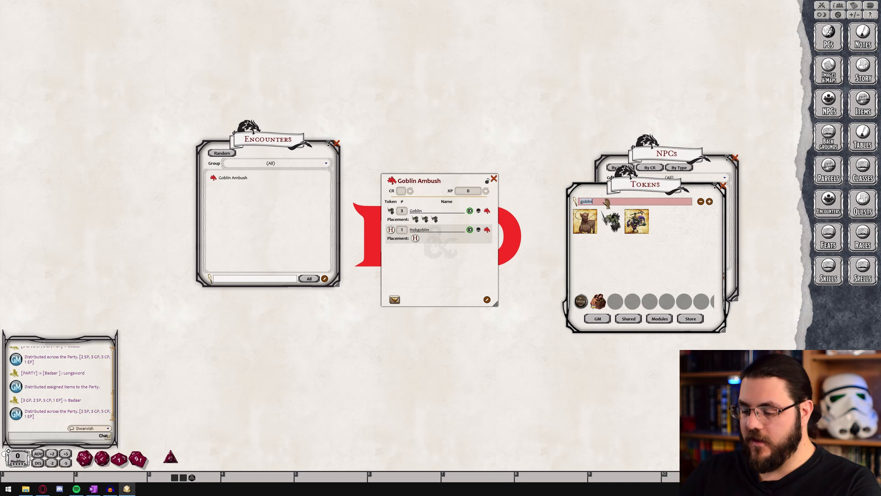
Search the tokens for "hob" and "orc", and assign the last orc result to the encounter's Hobgoblin entry
key("Return")
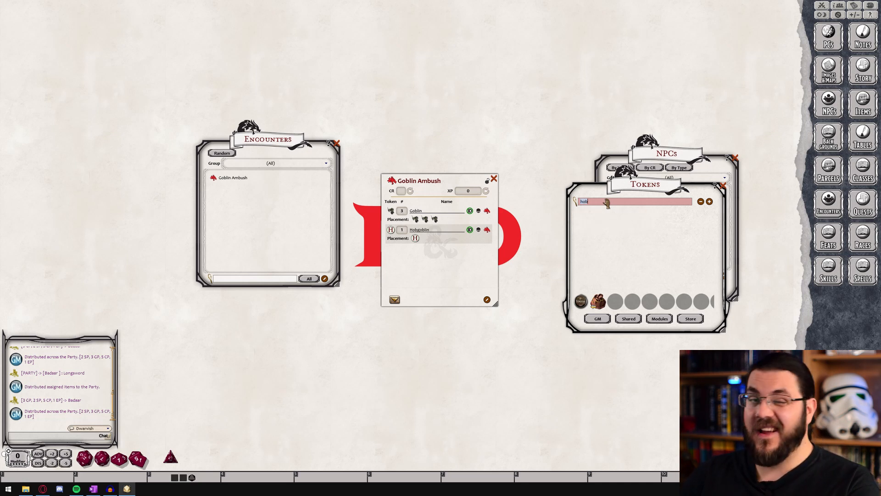
key("BackSpace")
type("orc")
key("Return")
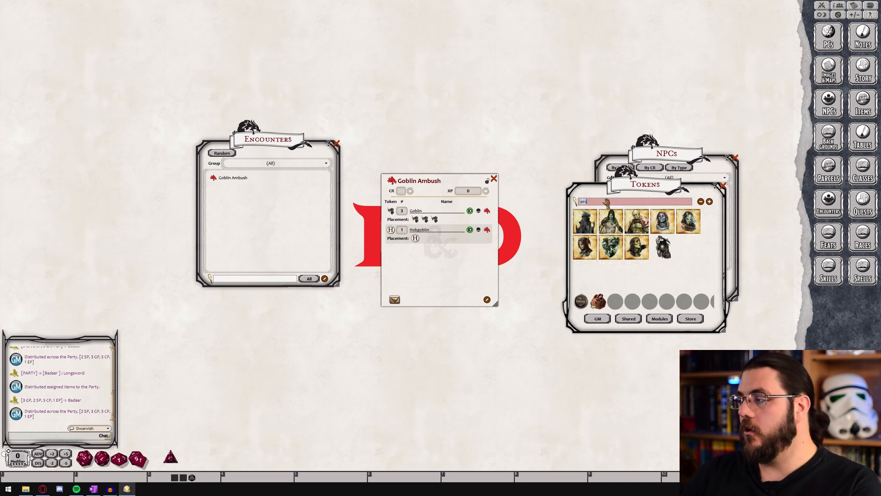
left_click_drag(663, 247, 391, 229)
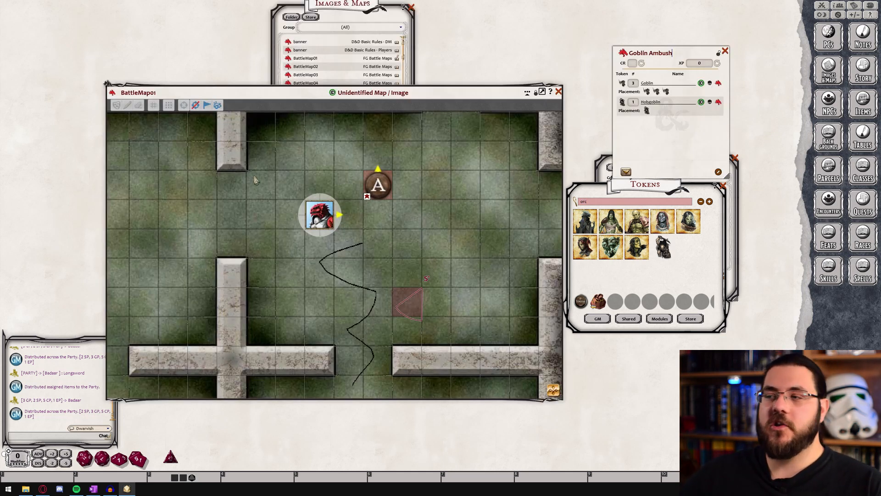
Place the three Goblins and the Hobgoblin from the encounter in the open area of BattleMap01, left of the player character
scroll(223, 272, "down", 1)
left_click_drag(222, 271, 475, 324)
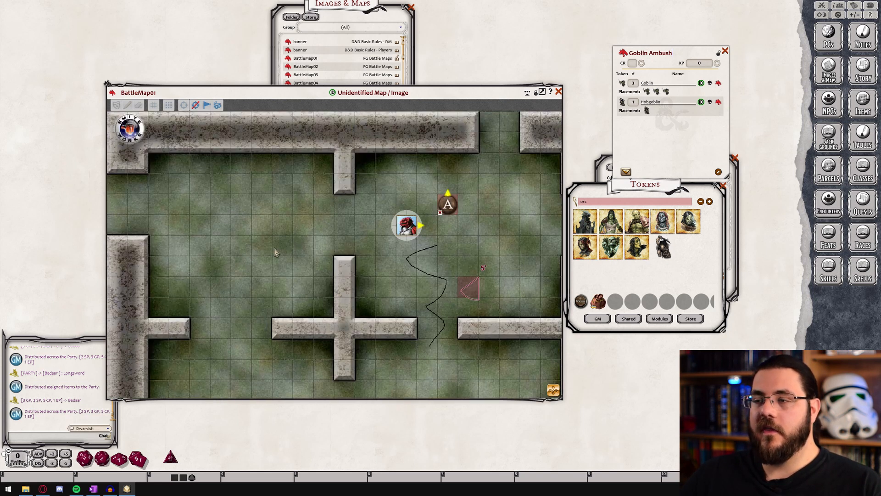
scroll(276, 253, "up", 3)
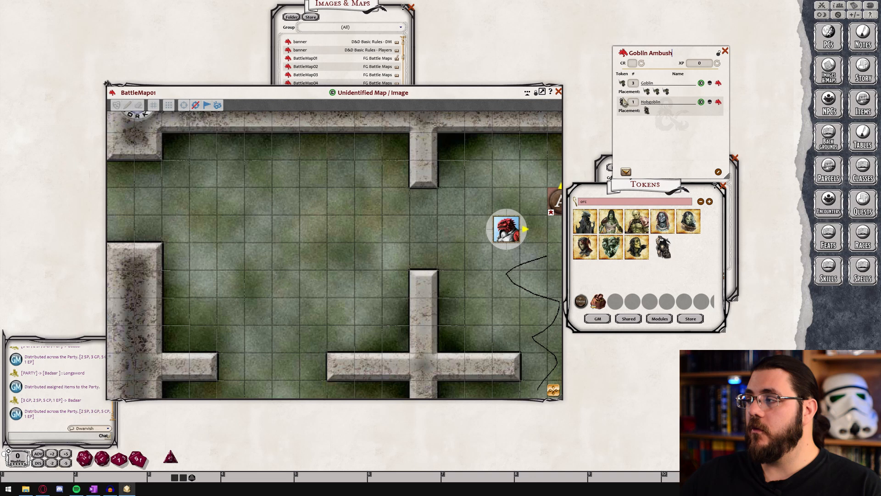
left_click_drag(648, 92, 205, 173)
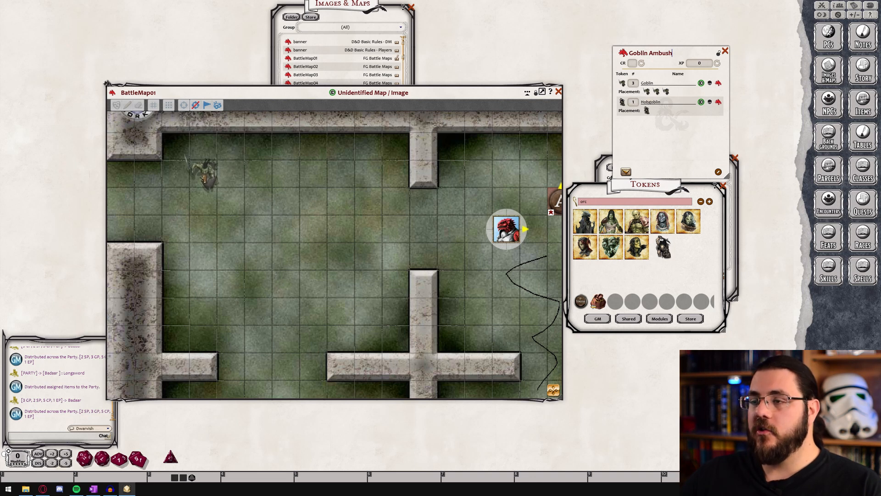
left_click_drag(659, 92, 370, 314)
left_click_drag(666, 91, 205, 313)
left_click_drag(647, 110, 342, 179)
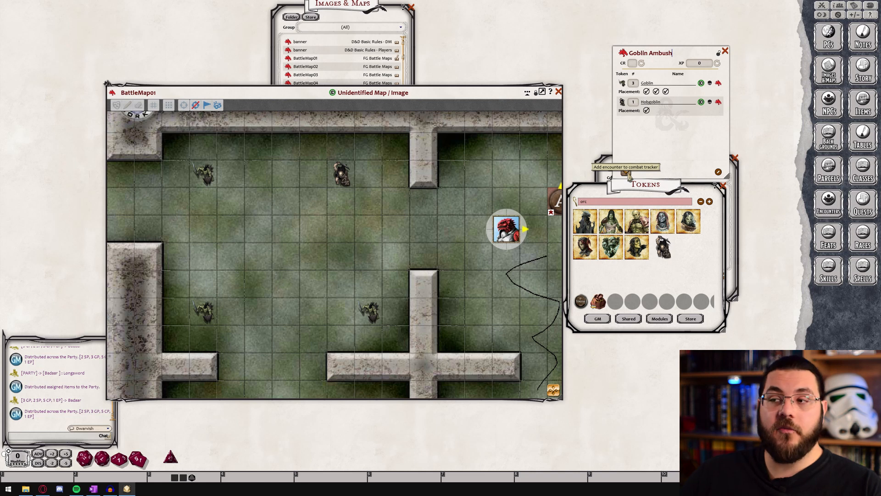
Add the Goblin Ambush encounter to the combat tracker and toggle the visibility of all its NPCs
left_click(628, 174)
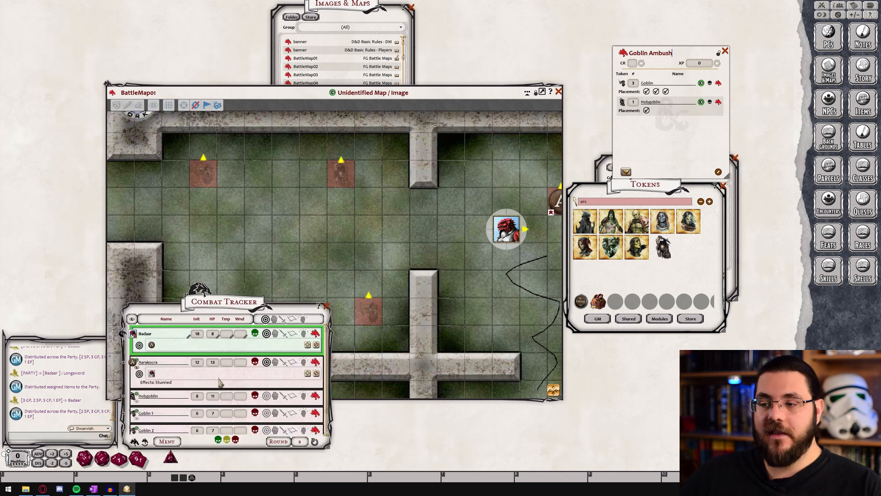
scroll(221, 382, "down", 1)
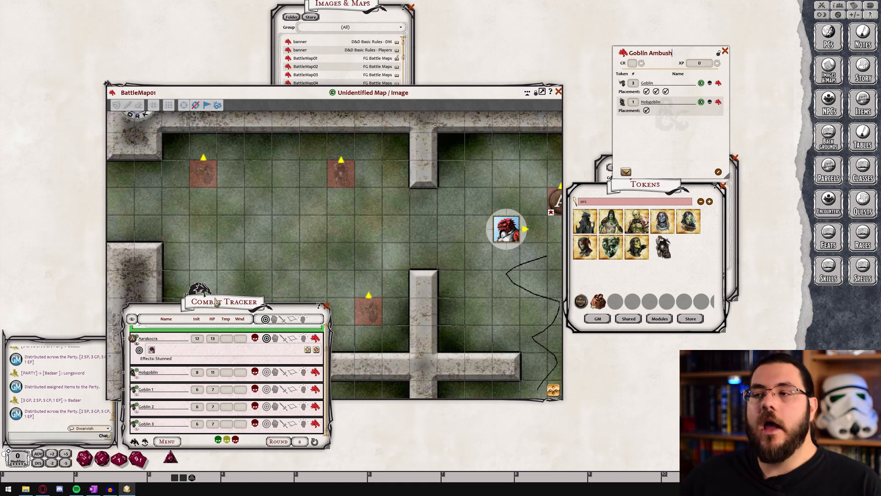
left_click(132, 320)
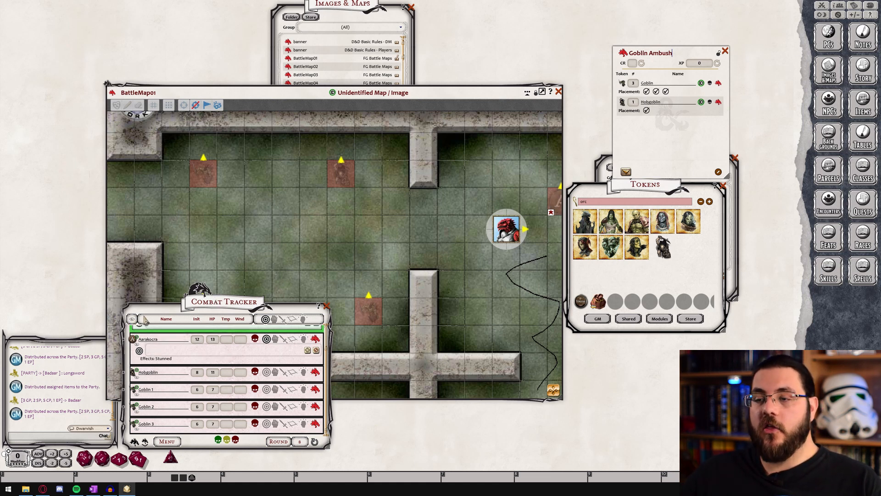
left_click(133, 319)
left_click_drag(220, 315, 272, 382)
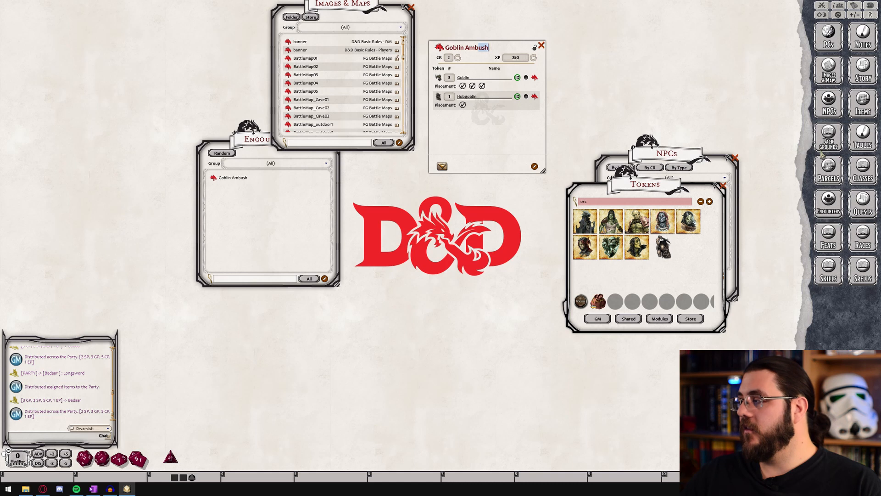
Search the NPCs for "dragon" and add the Adult Black Dragon to the Goblin Ambush encounter
left_click(831, 109)
double_click(653, 277)
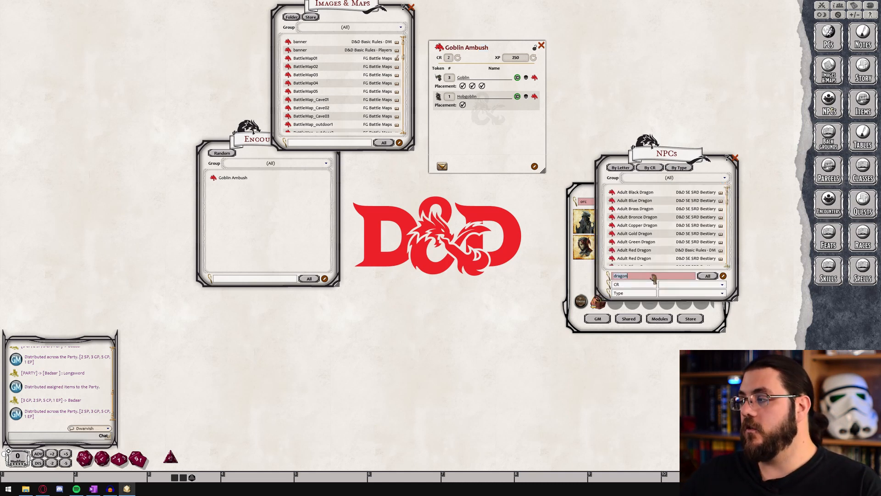
left_click_drag(612, 192, 475, 133)
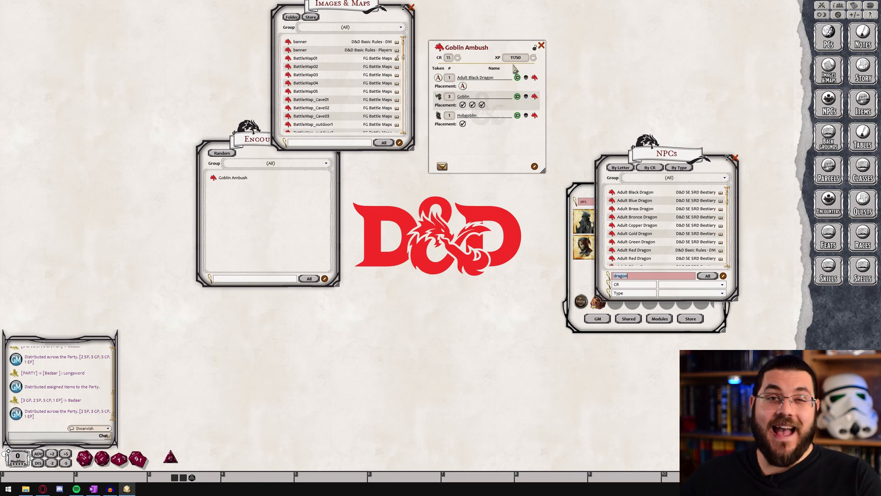
Delete the Adult Black Dragon entry from the Goblin Ambush encounter
right_click(487, 82)
left_click(468, 100)
left_click(440, 102)
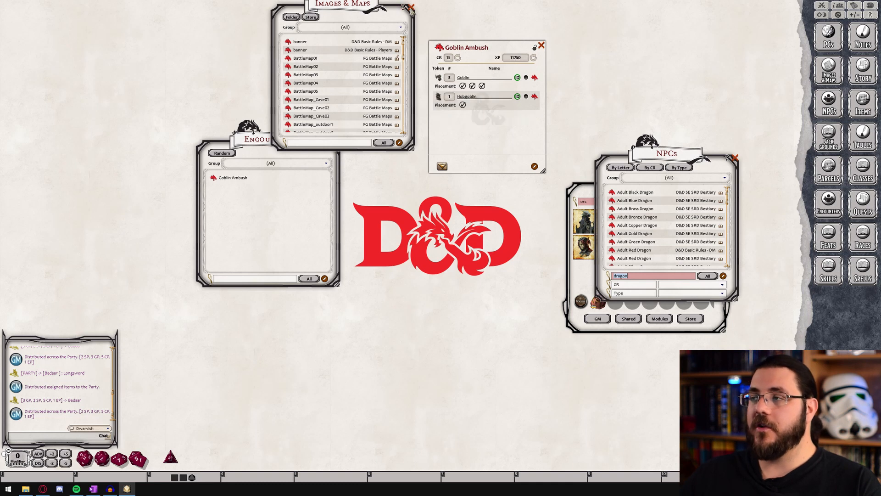
Close the image and encounter lists, add Goblin Ambush to the party sheet's XP encounters, and award its XP
left_click(411, 7)
left_click(337, 144)
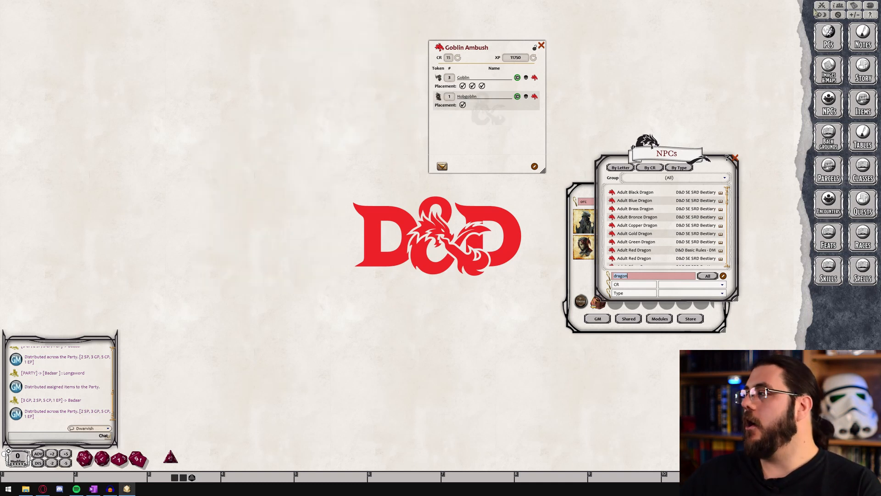
left_click(839, 6)
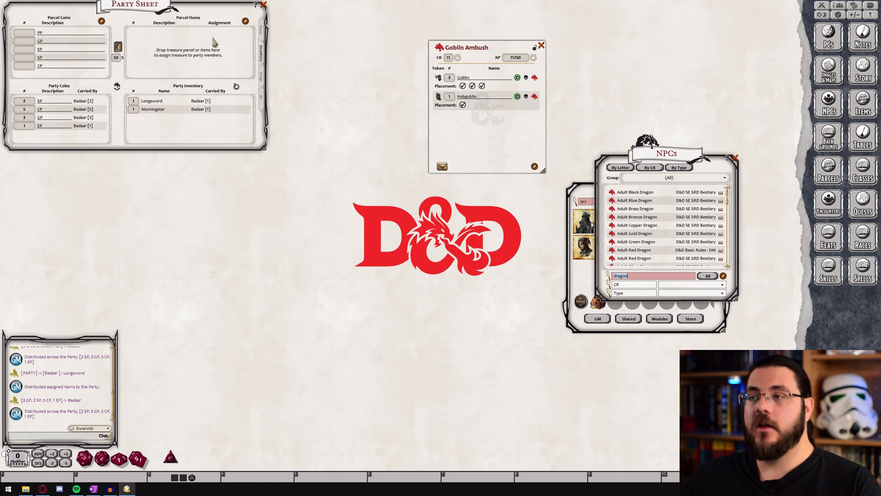
left_click(262, 99)
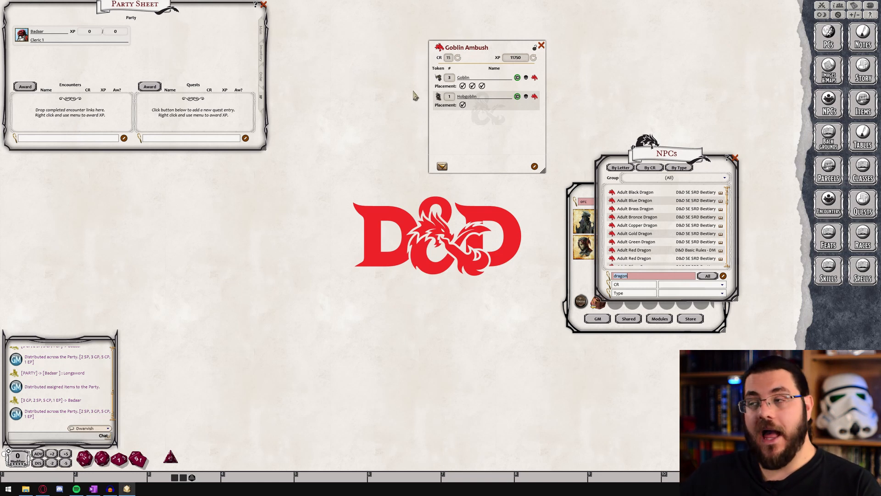
left_click_drag(440, 47, 61, 117)
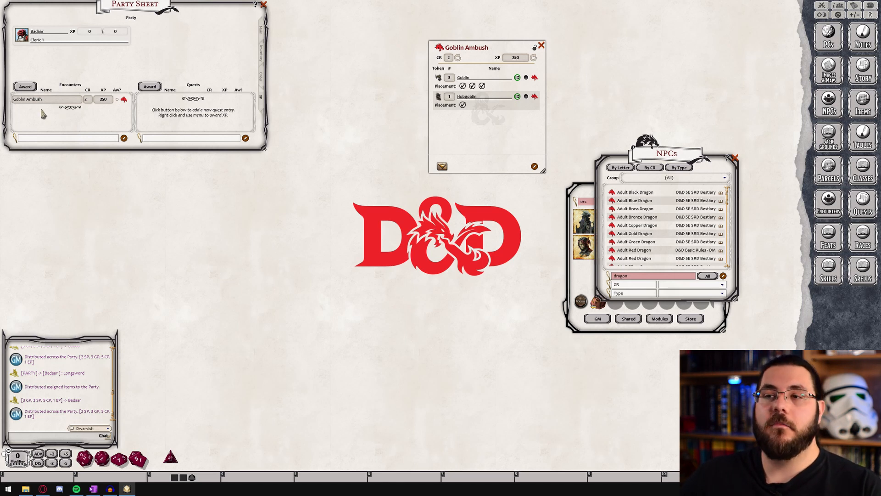
left_click(26, 87)
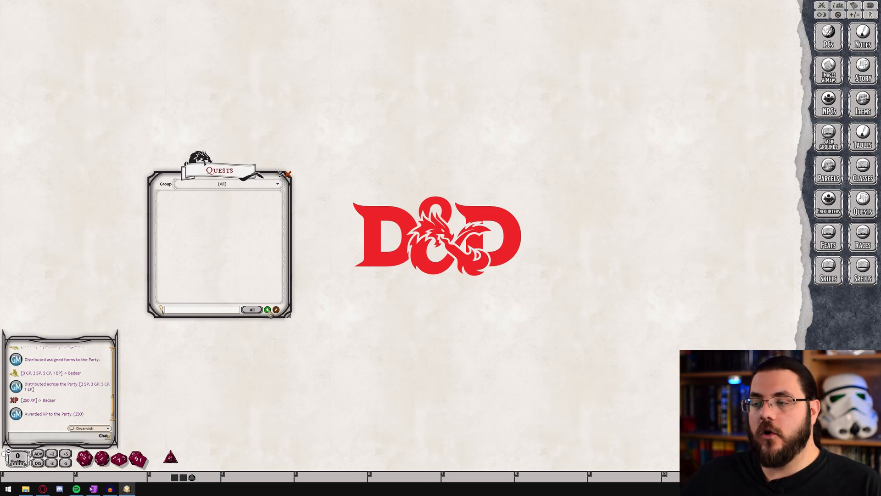
Create a new blank quest and add it to the Quests section of the party sheet
left_click(276, 310)
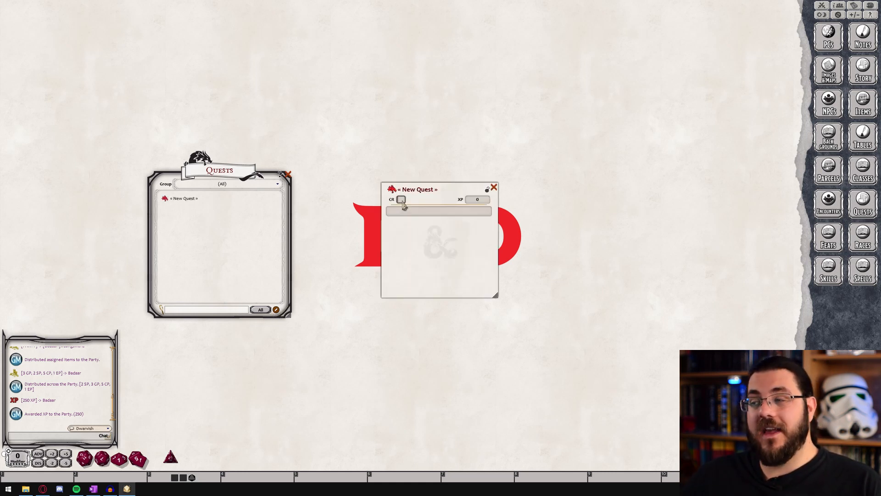
left_click(454, 213)
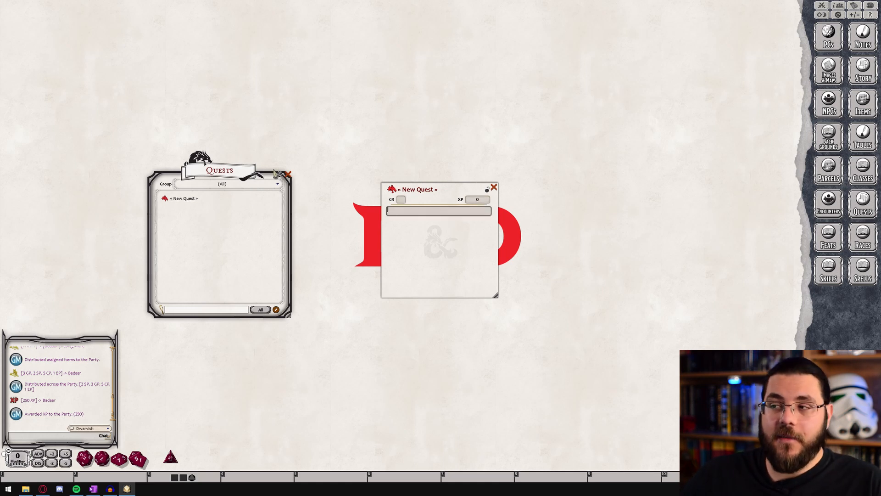
left_click(288, 175)
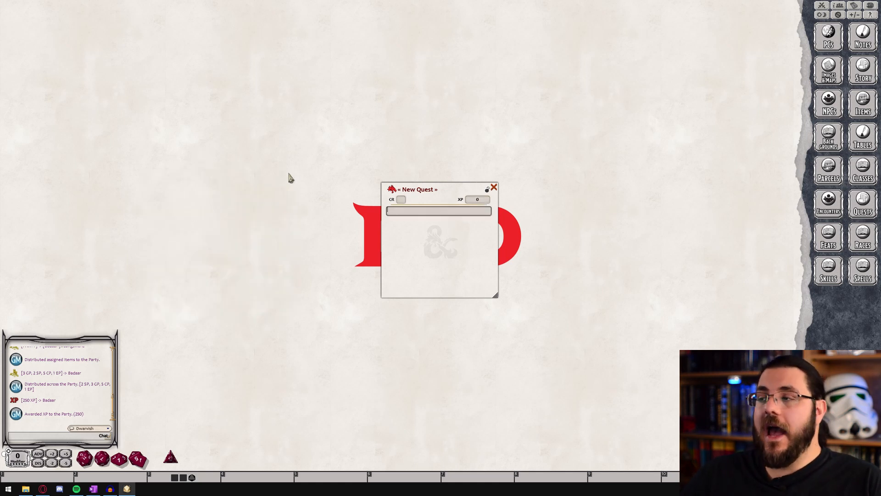
left_click(839, 7)
left_click_drag(391, 191, 169, 113)
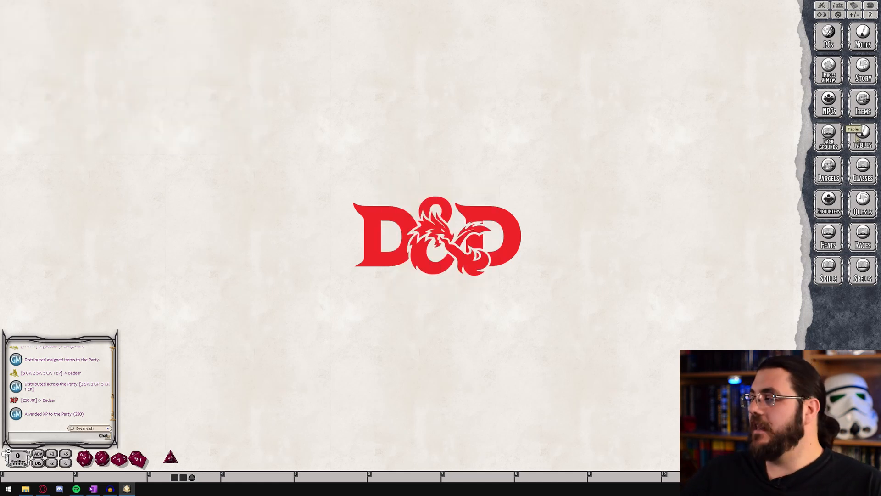
Open the Tables list and look through the available rollable tables
left_click(857, 138)
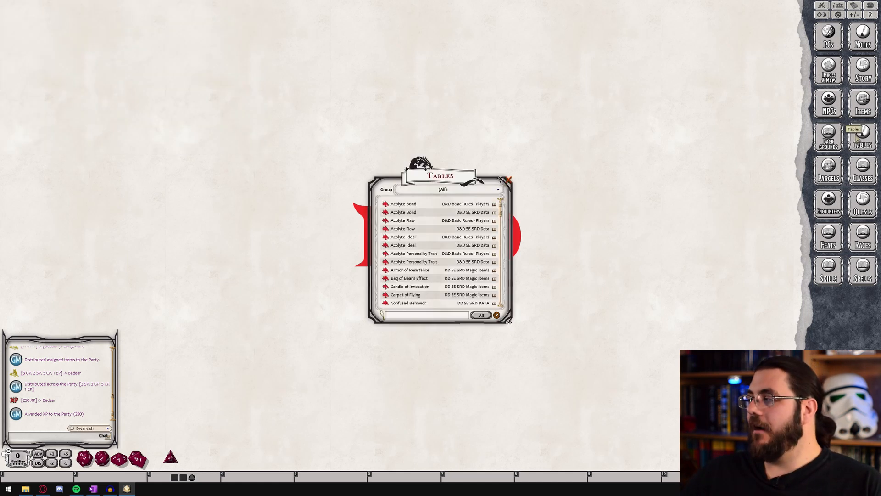
scroll(454, 269, "down", 6)
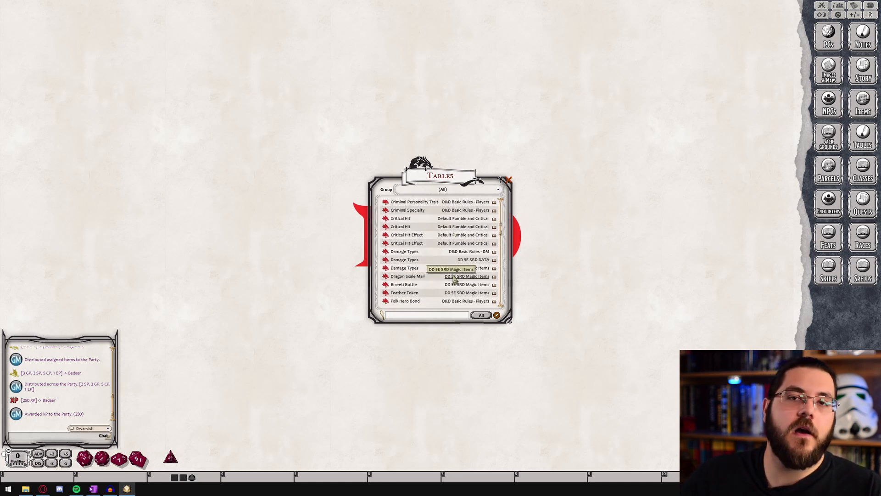
scroll(453, 279, "up", 5)
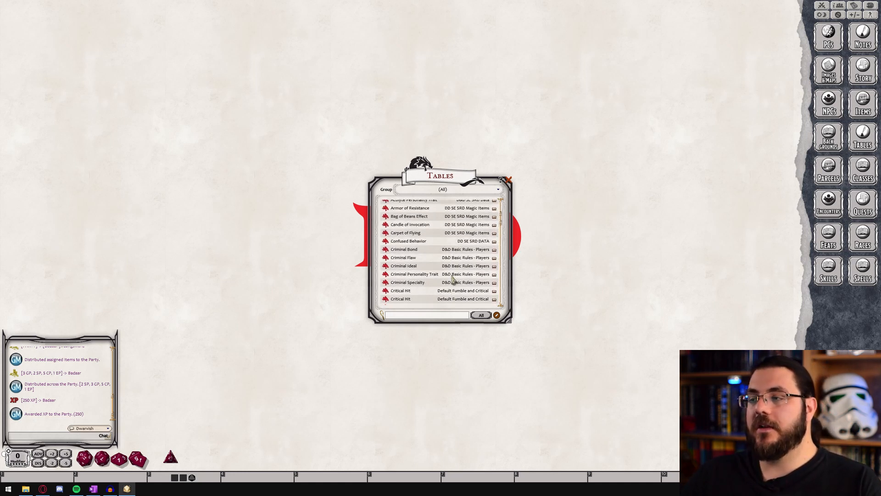
scroll(437, 281, "up", 3)
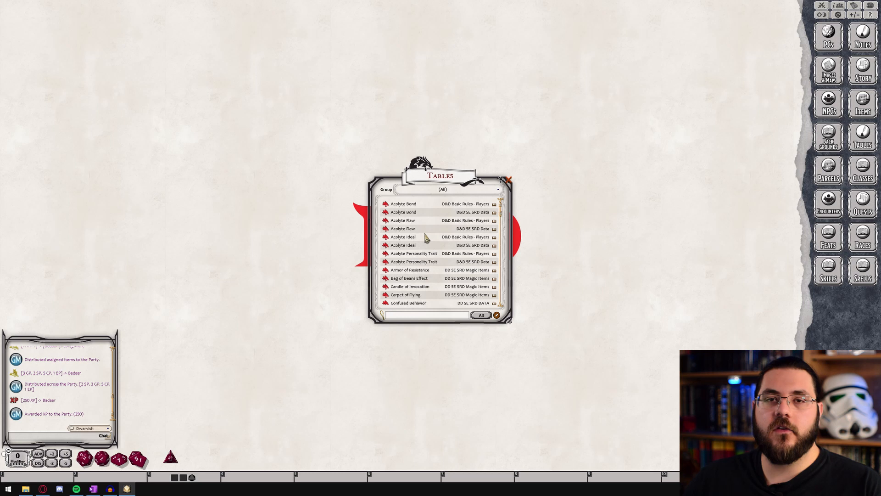
scroll(426, 238, "down", 3)
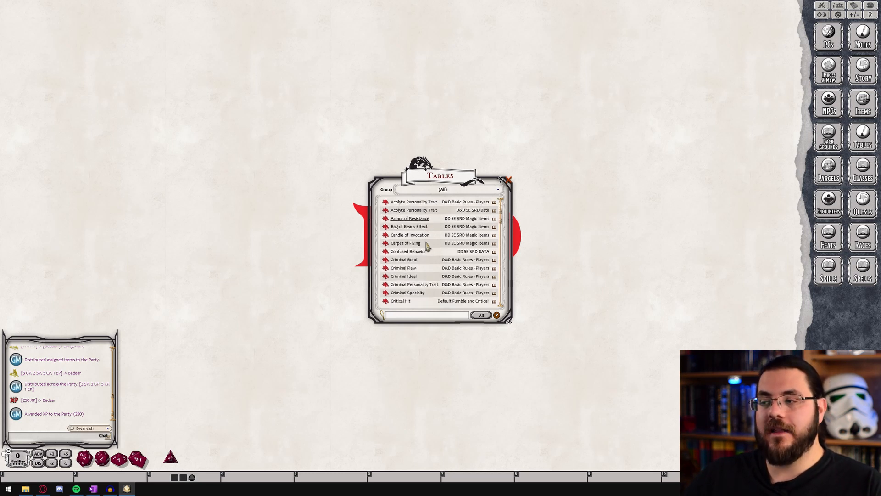